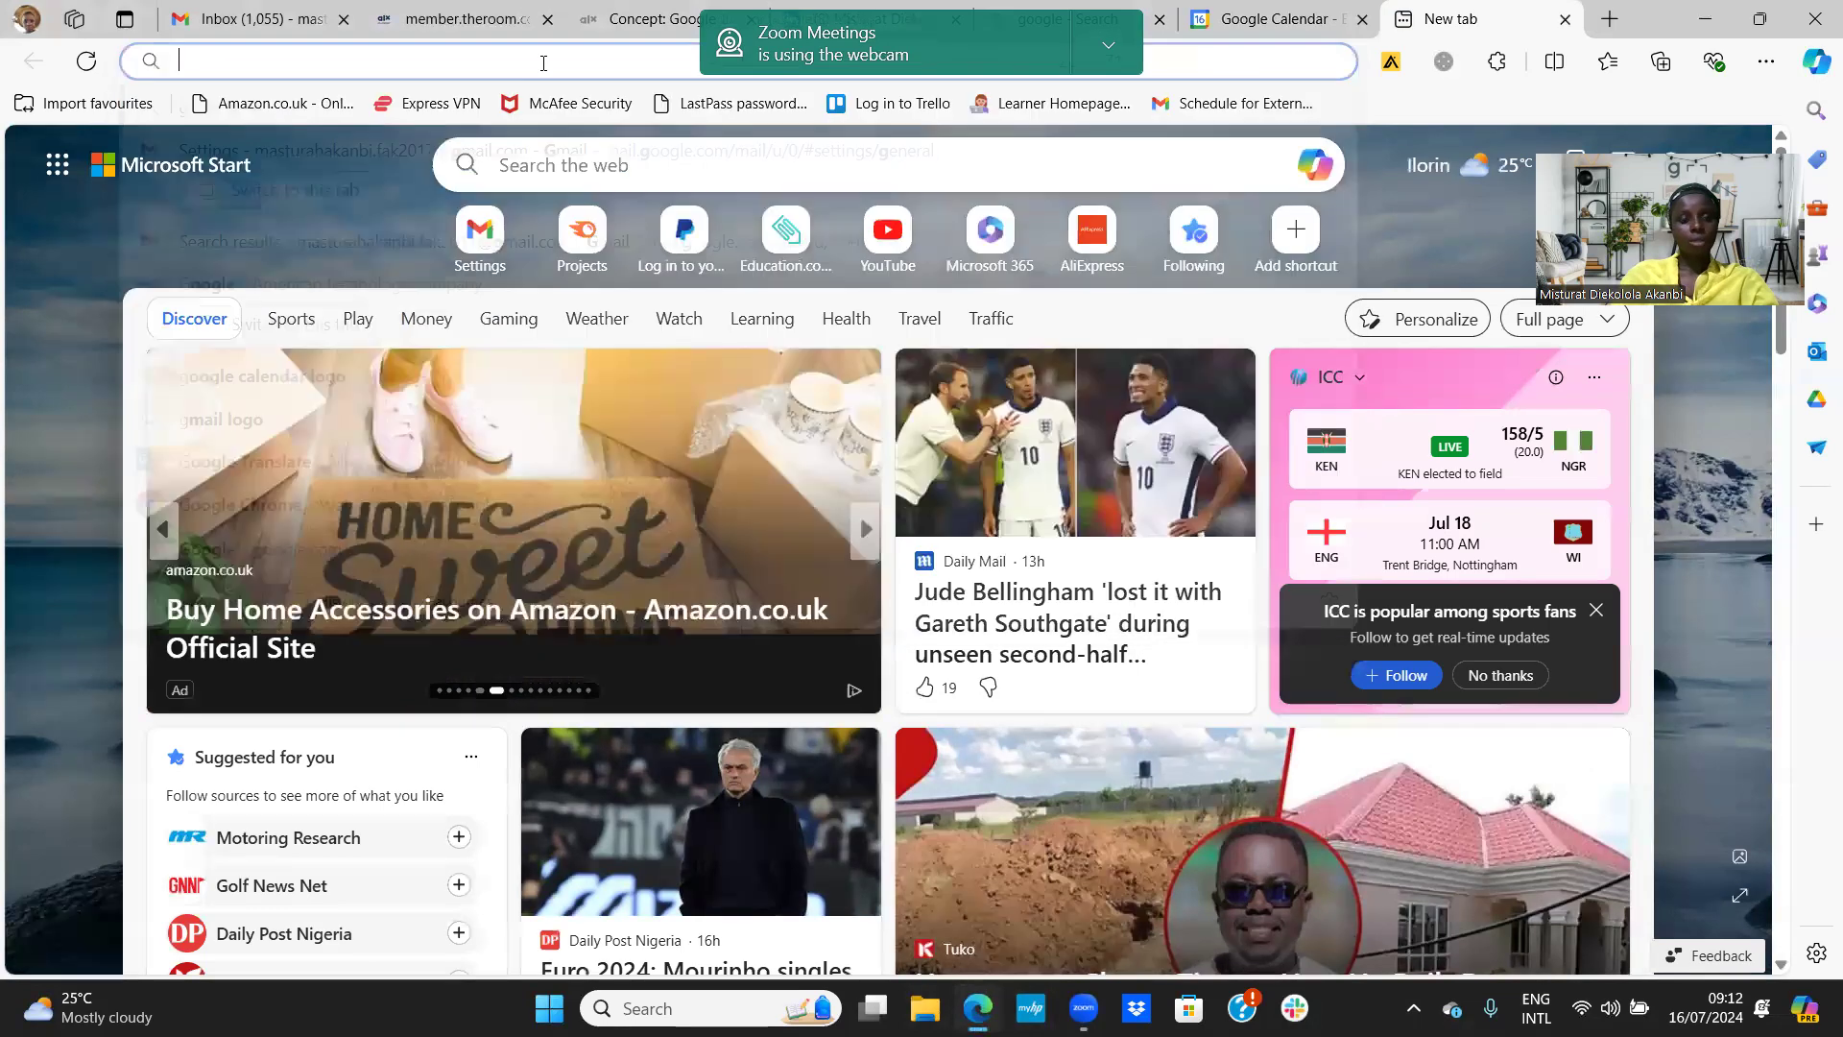
Open Google Calendar at calendar.google.com in the new browser tab
text(dar.)
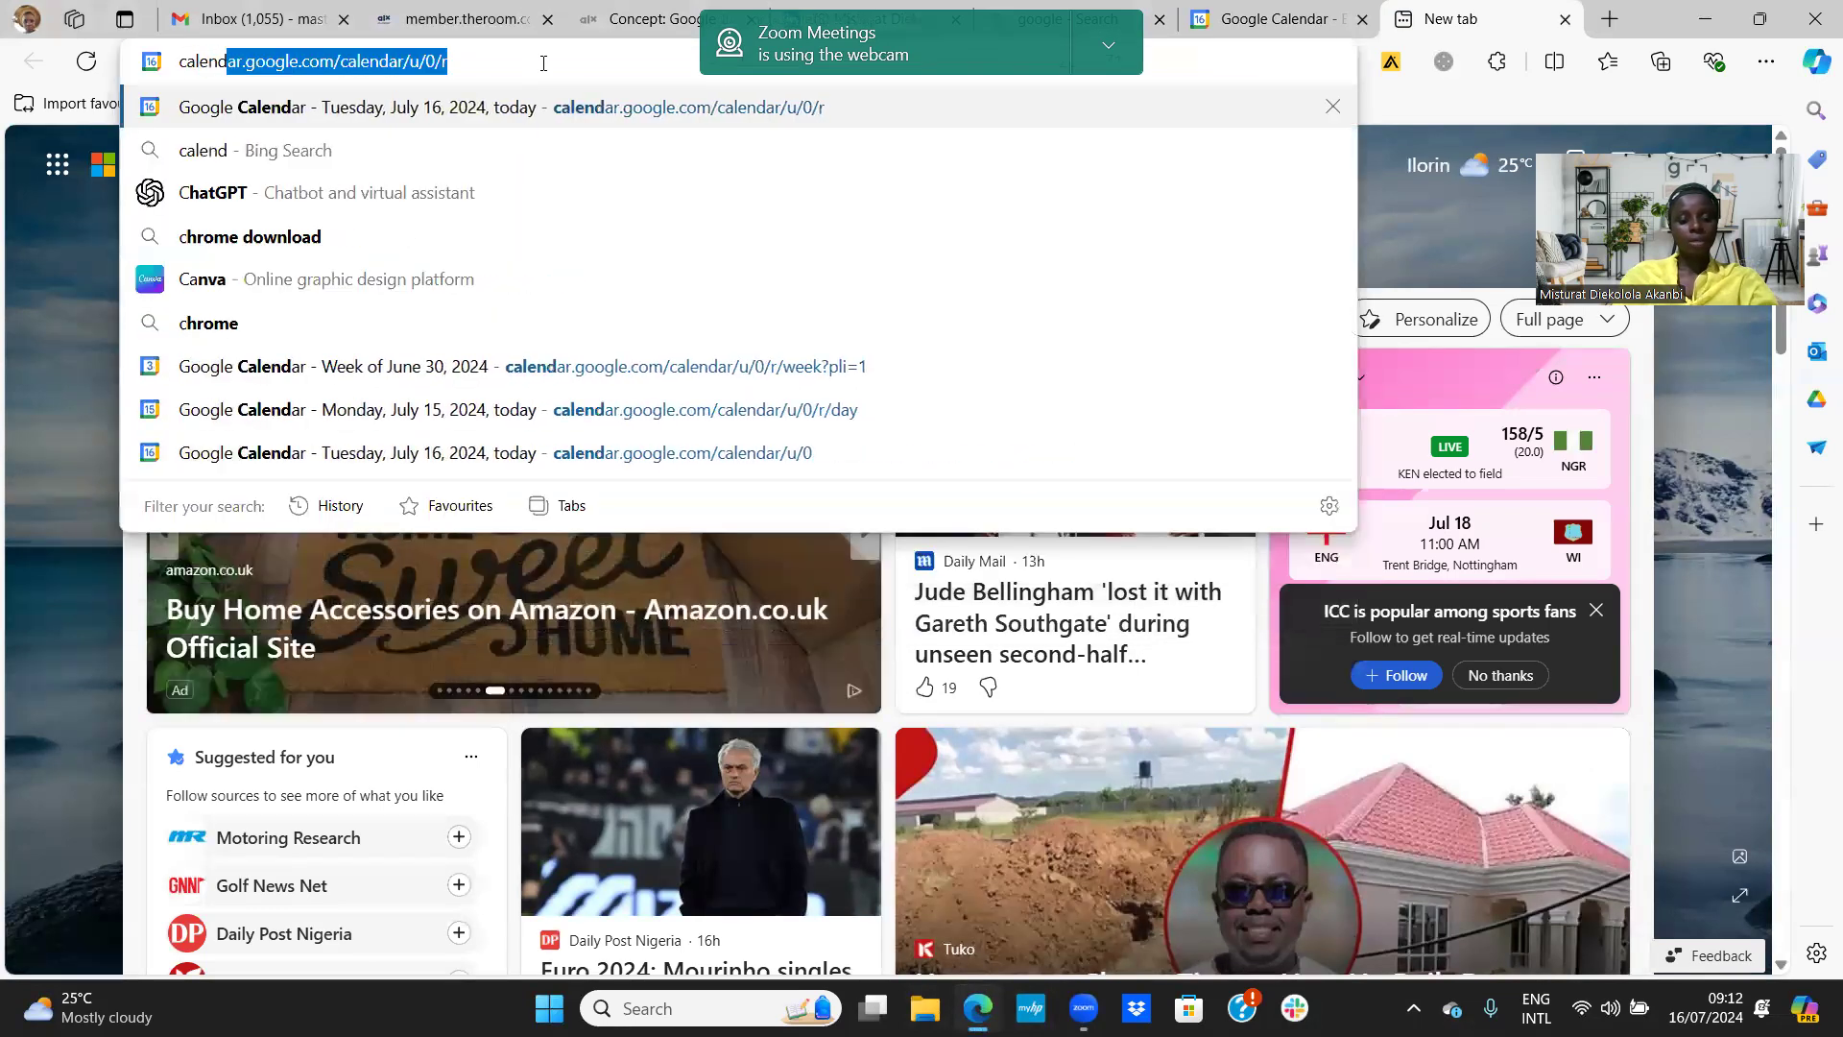
text(goo)
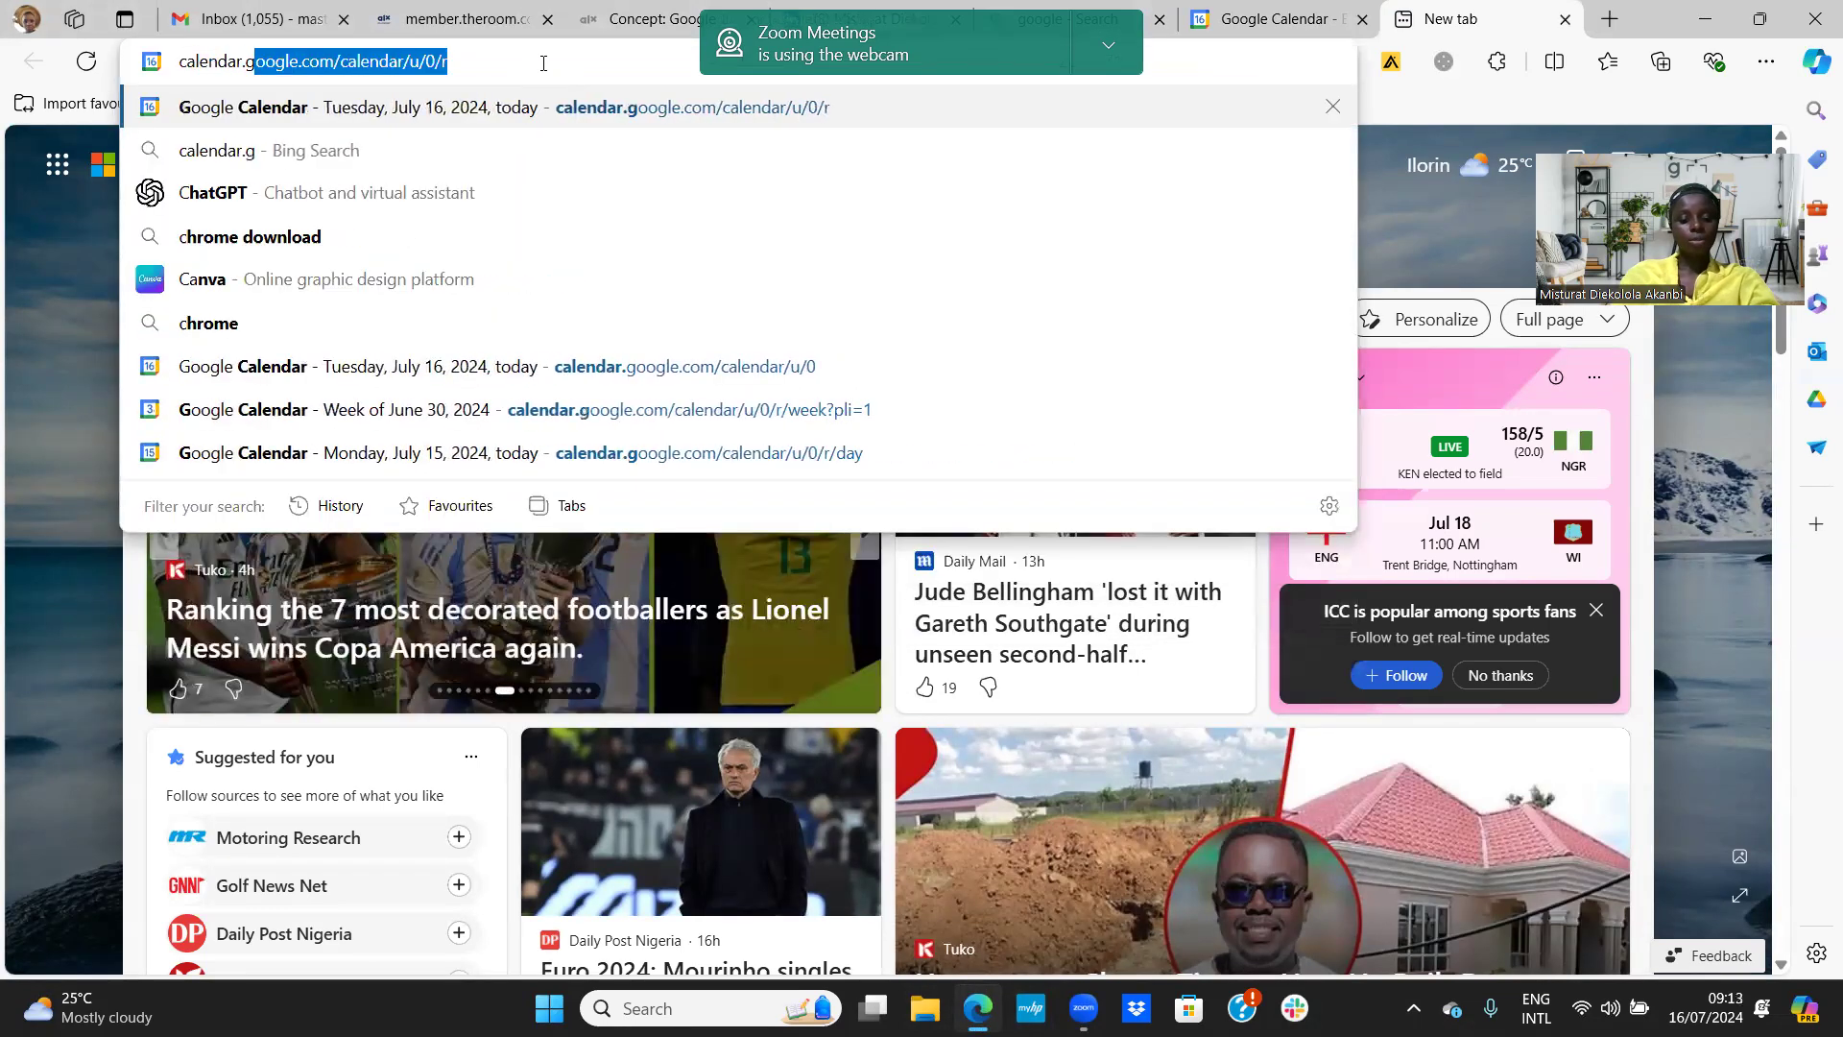
text(gle.com)
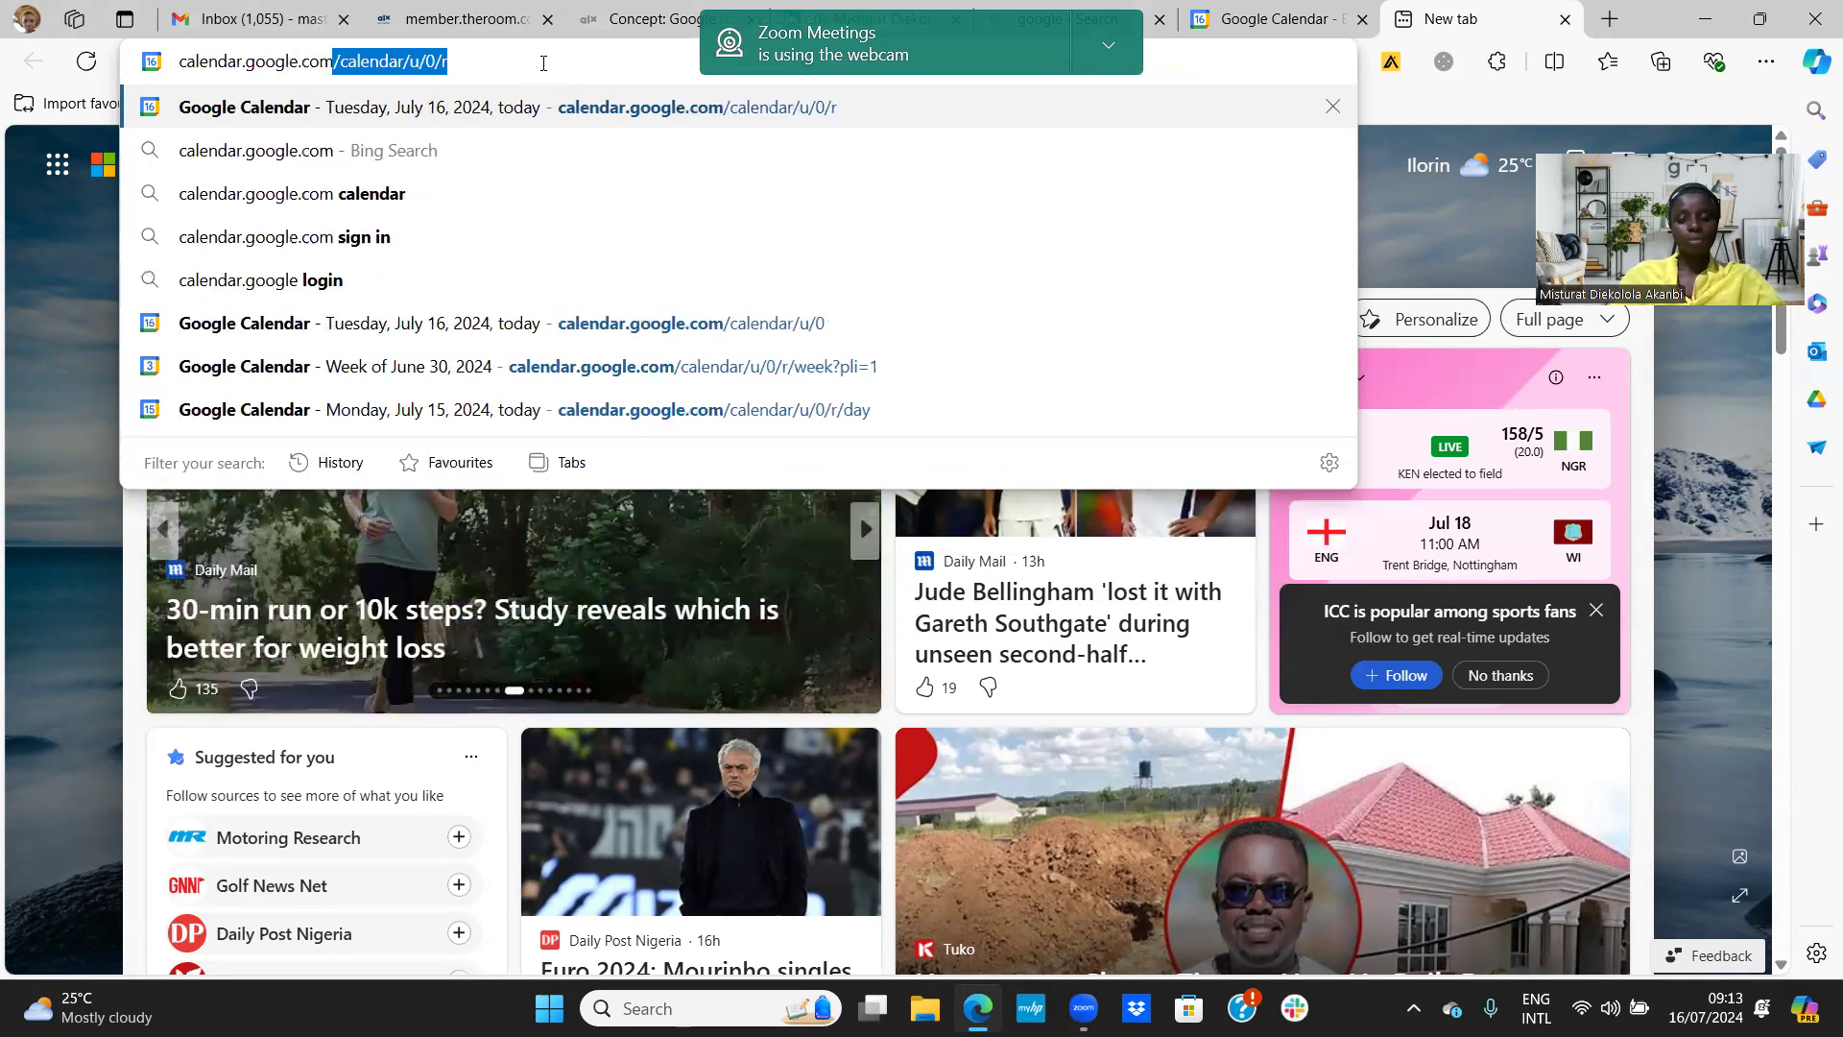
key(Return)
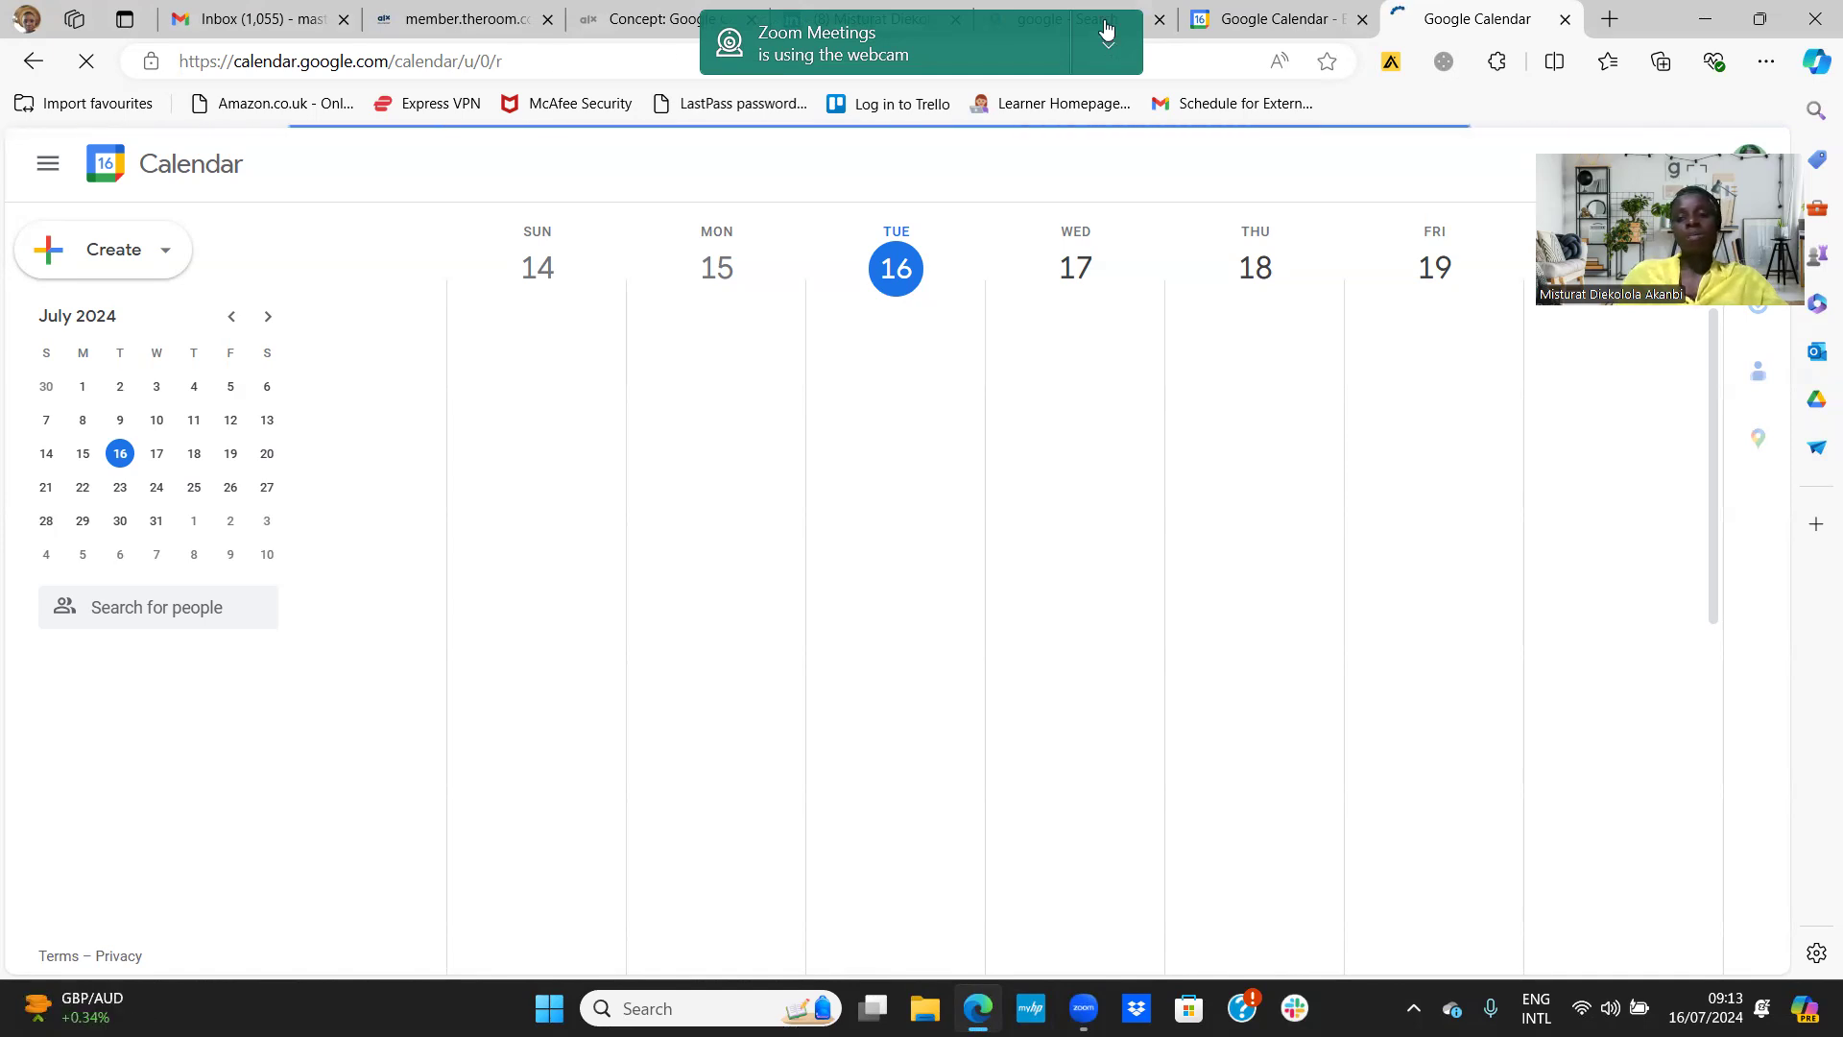
Try to open the Google apps launcher from the Gmail inbox, and go back to the newly opened Google Calendar page
click(257, 16)
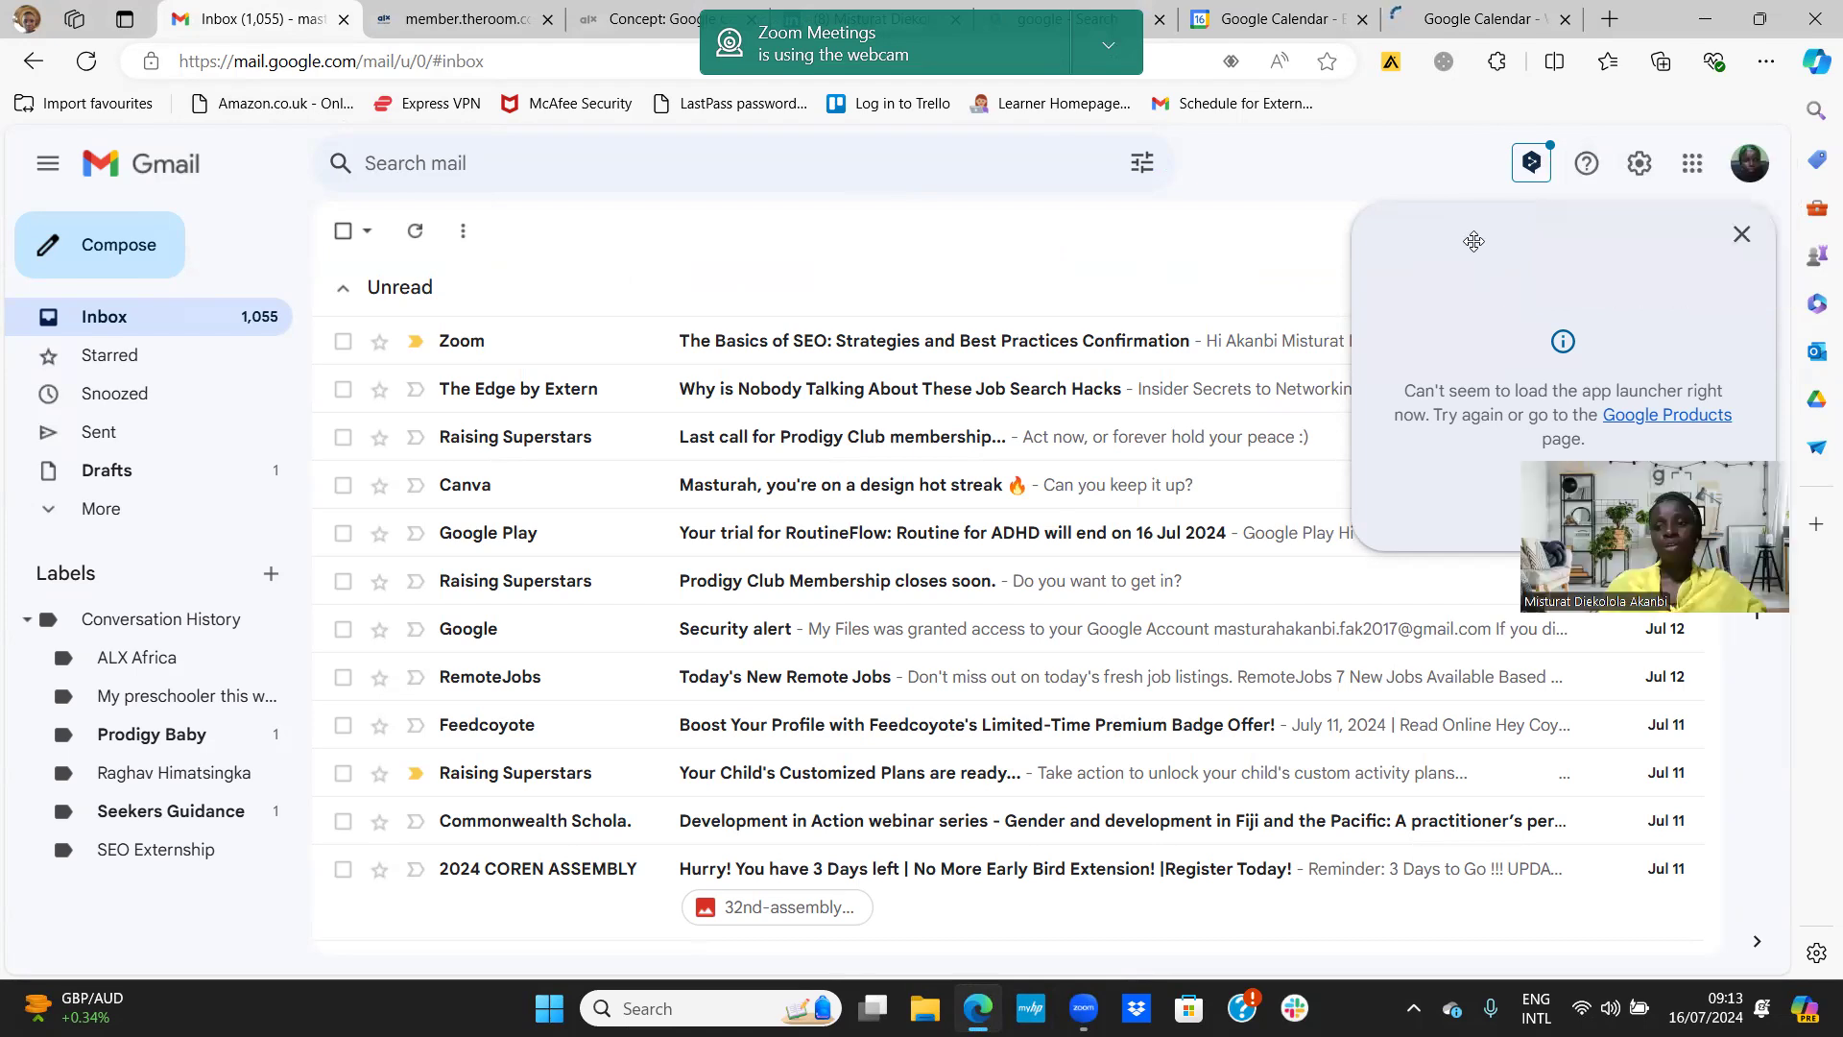
click(1703, 175)
click(1704, 179)
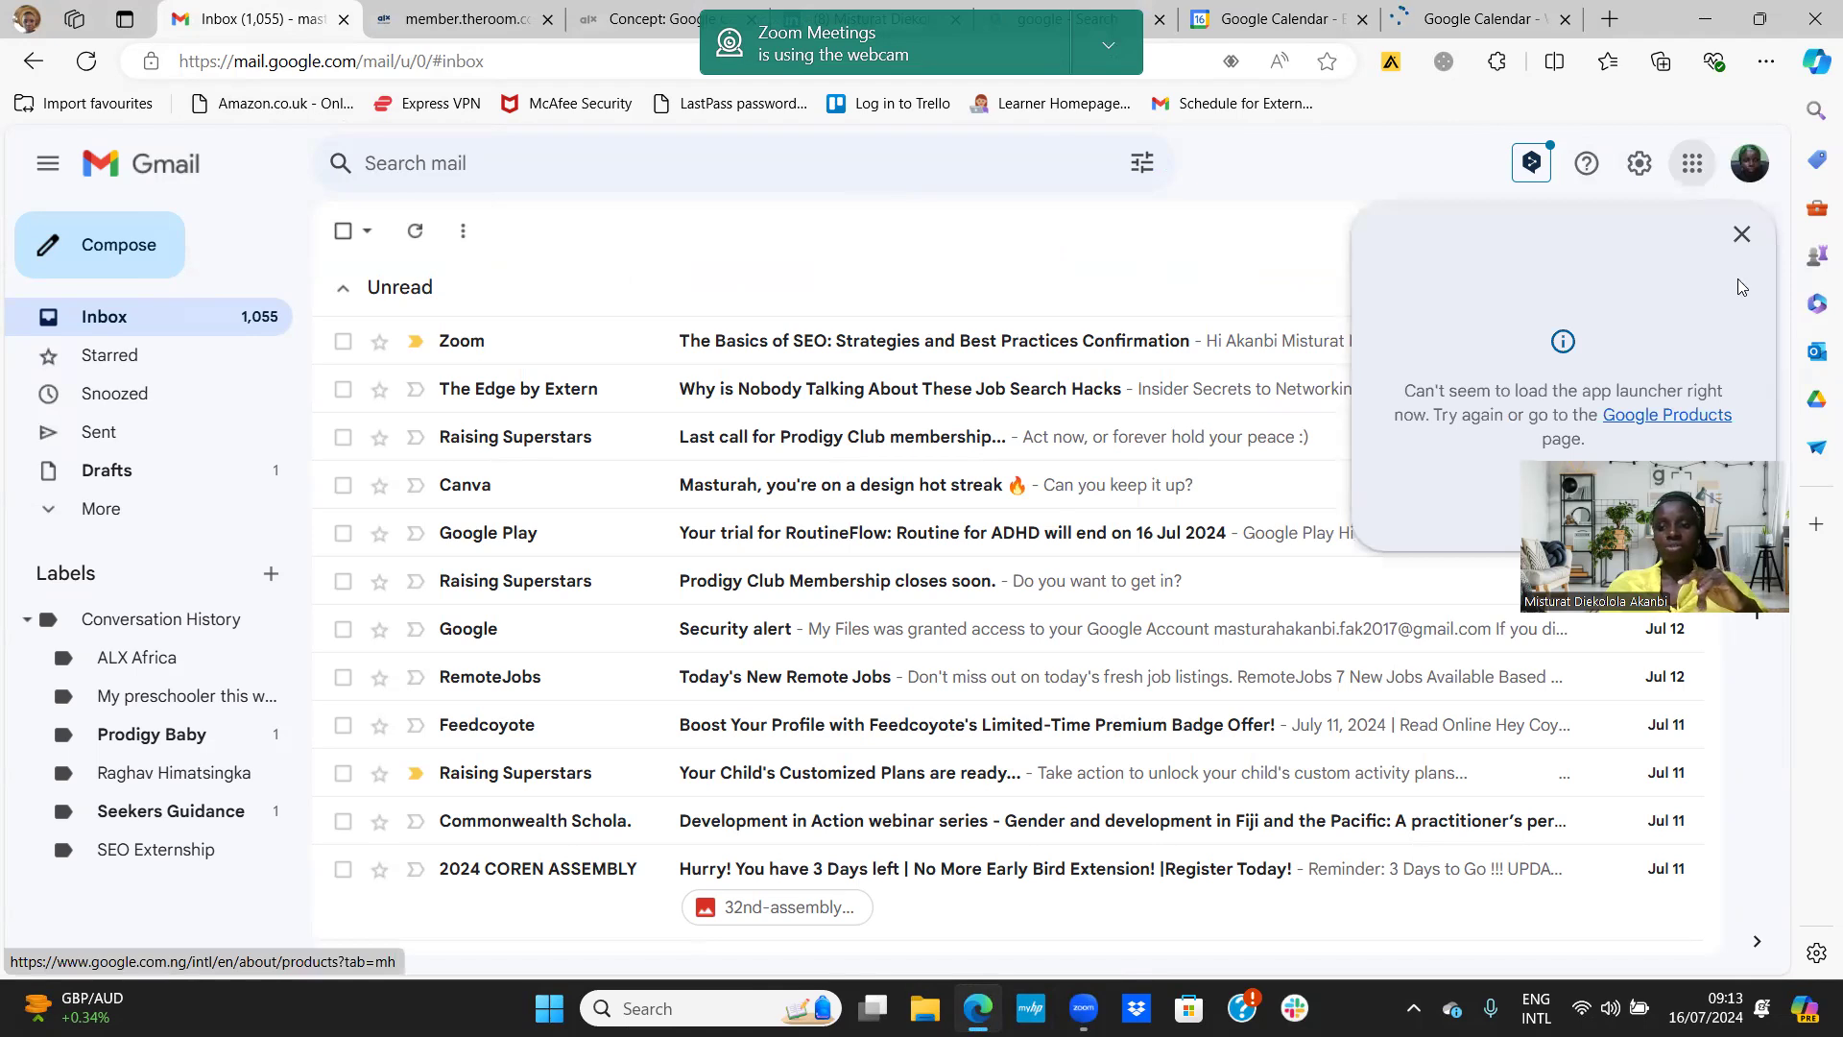
click(1741, 233)
click(1491, 37)
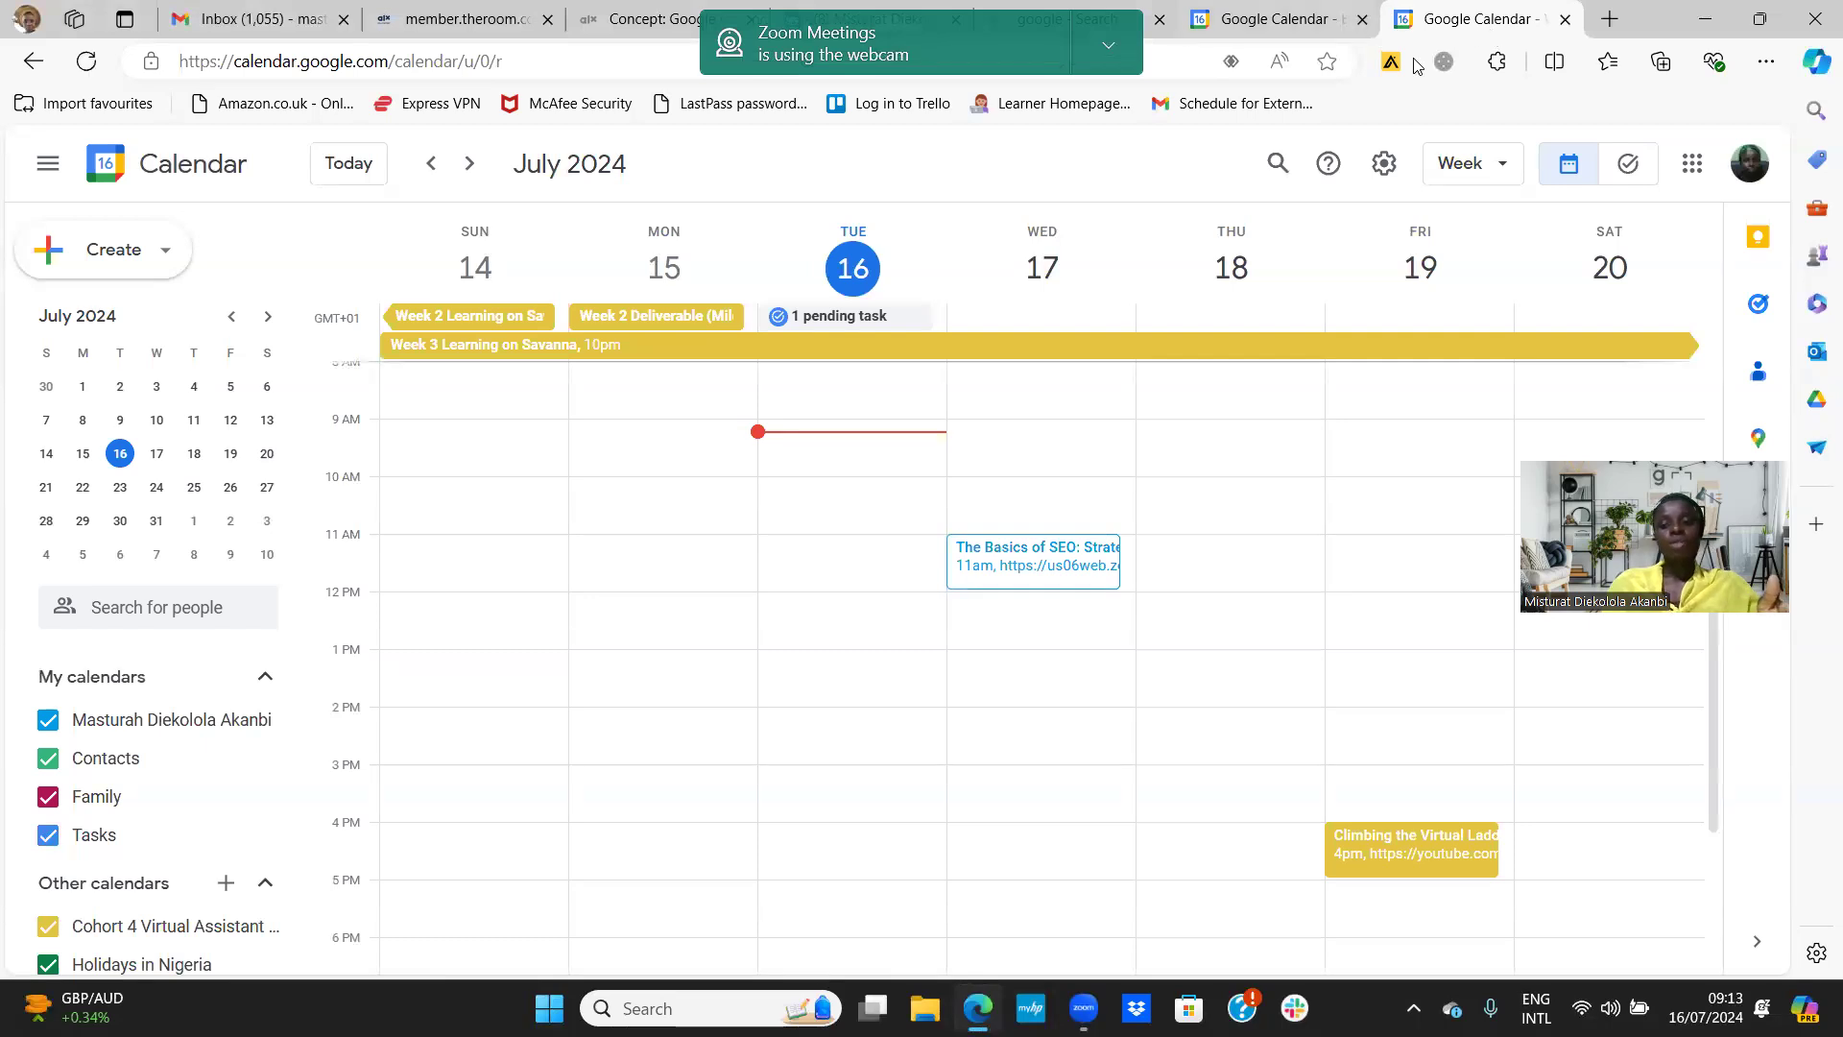
View the calendar in the Day, Week, Month and Year layouts, one after another
click(1501, 168)
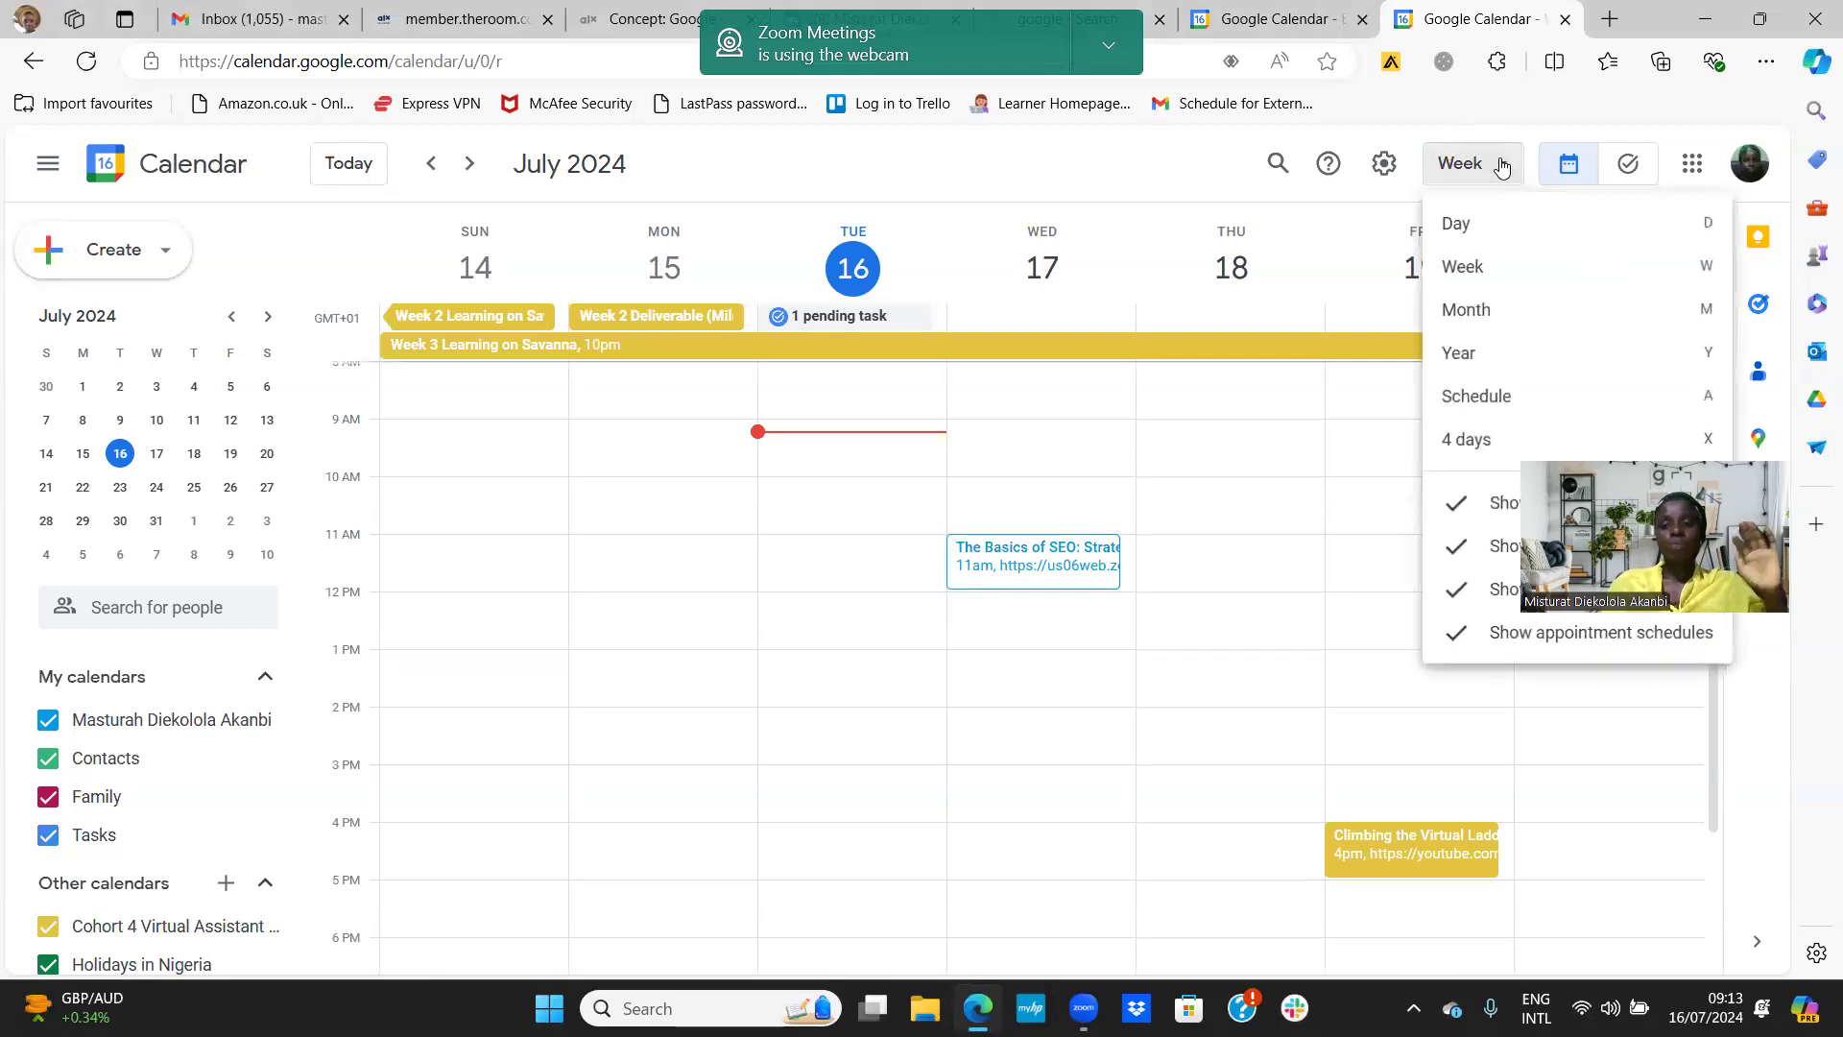
click(1461, 223)
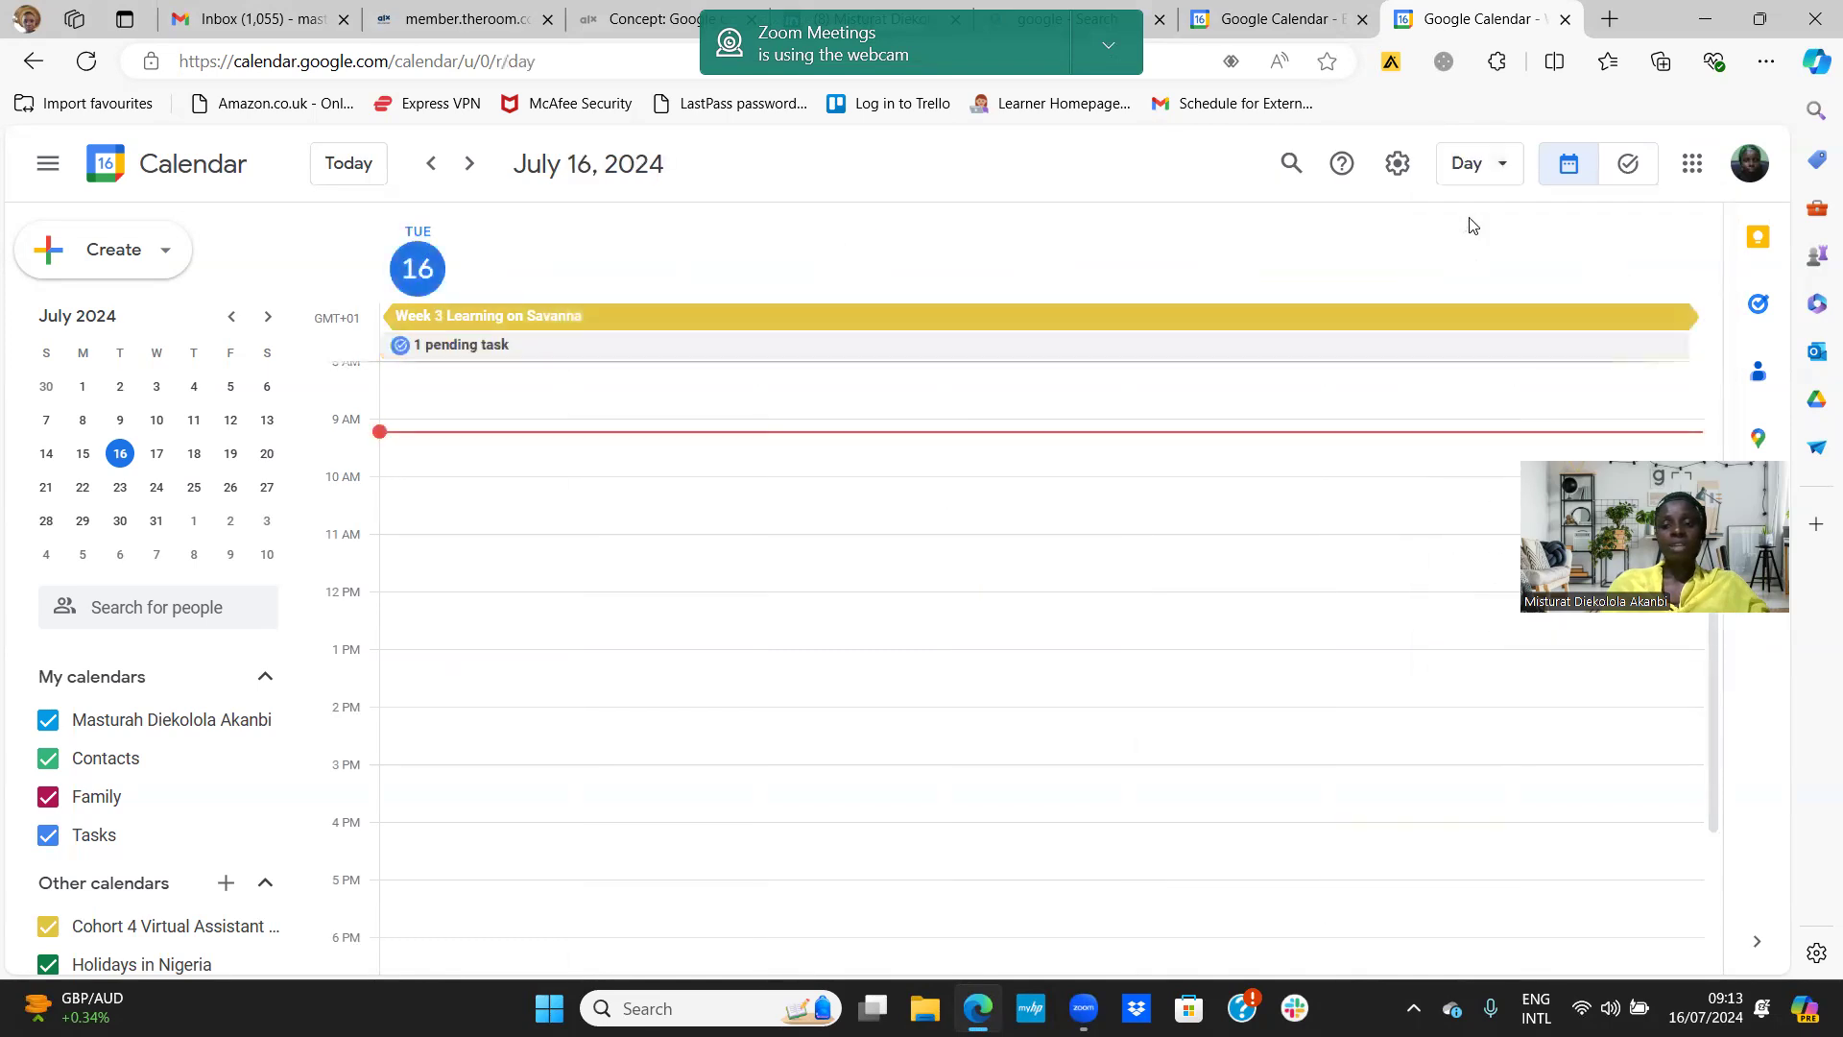
click(1500, 165)
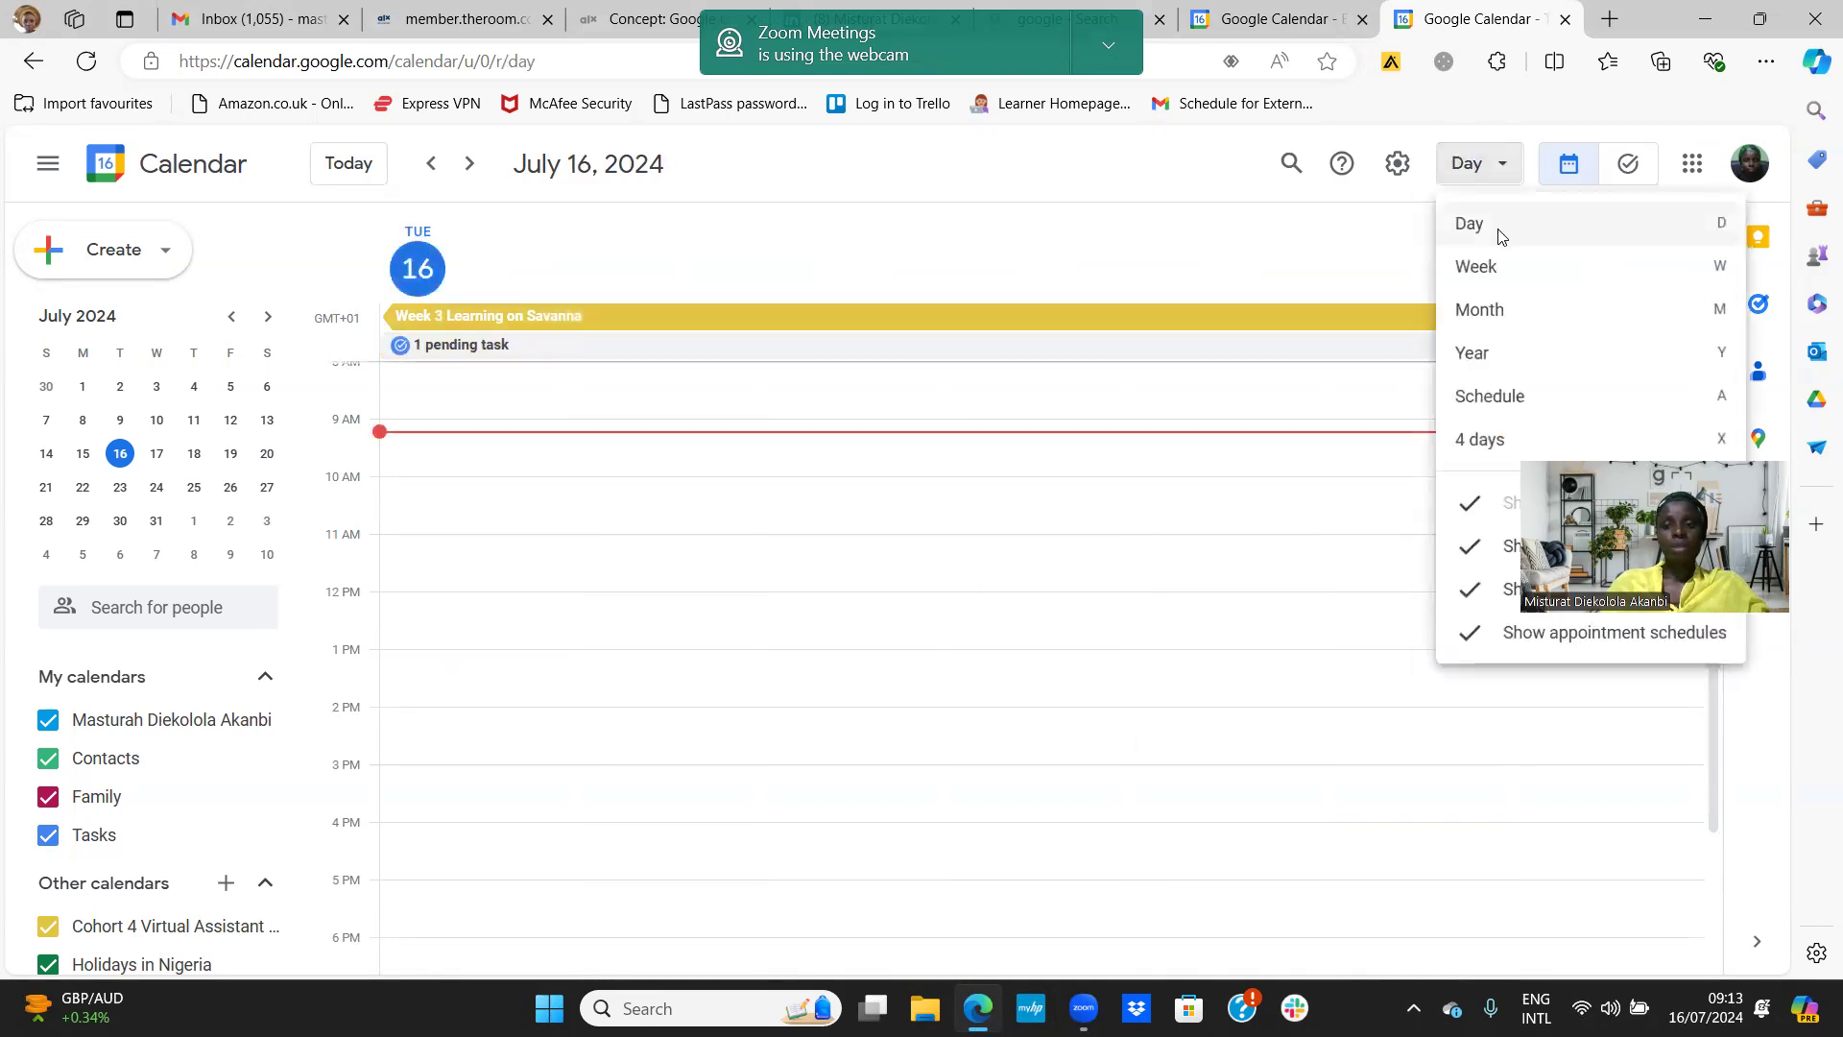
click(1501, 269)
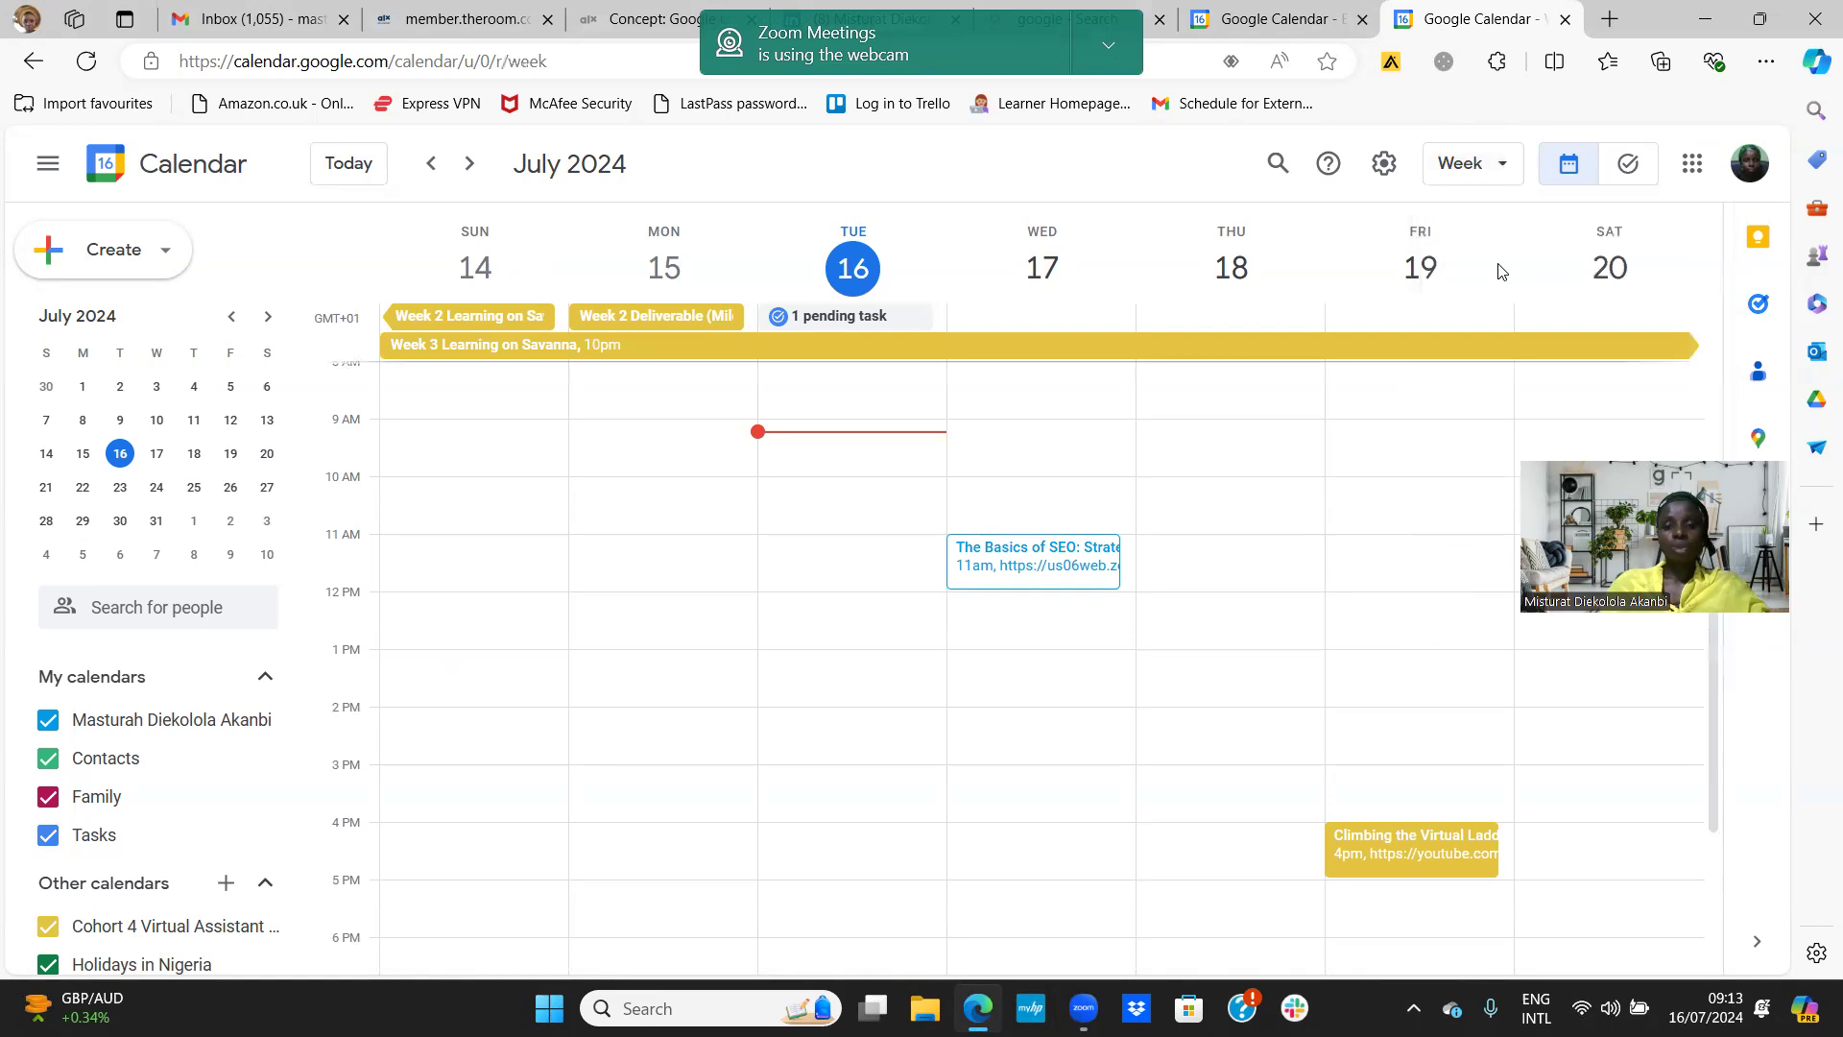
click(1500, 163)
click(1491, 312)
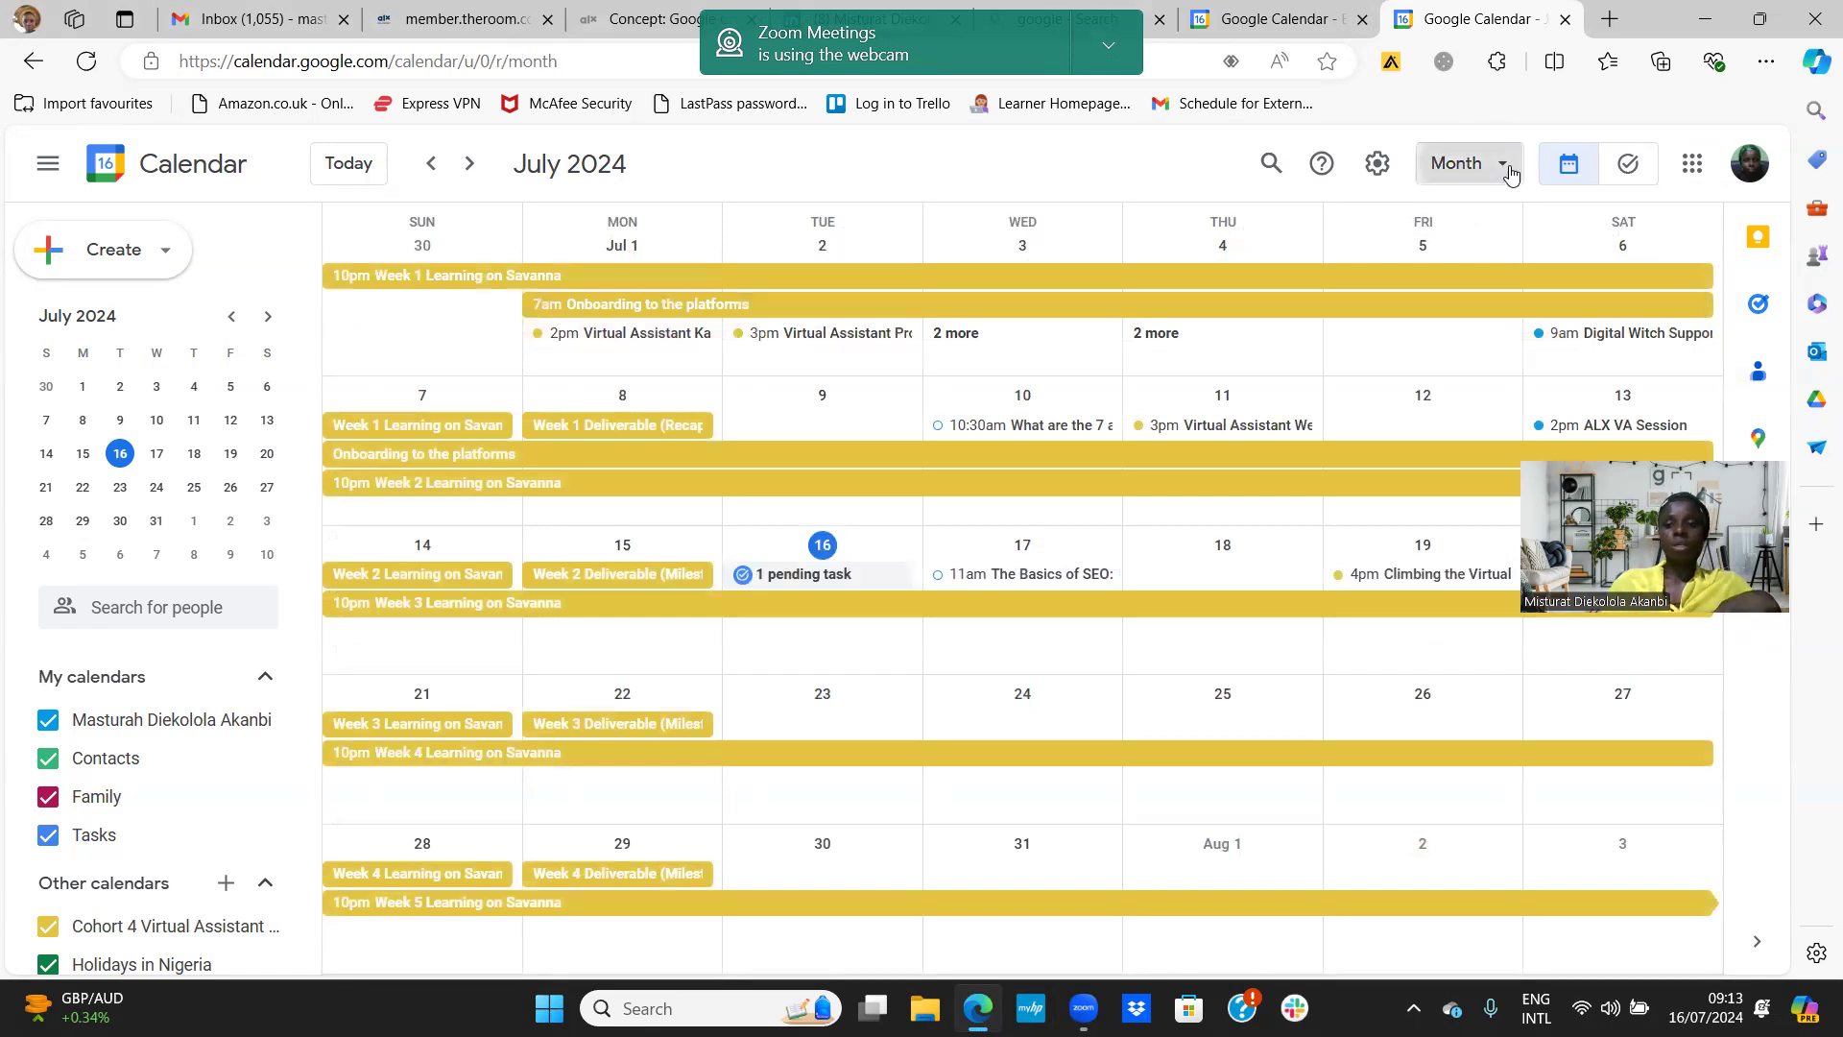
click(1504, 165)
click(1468, 362)
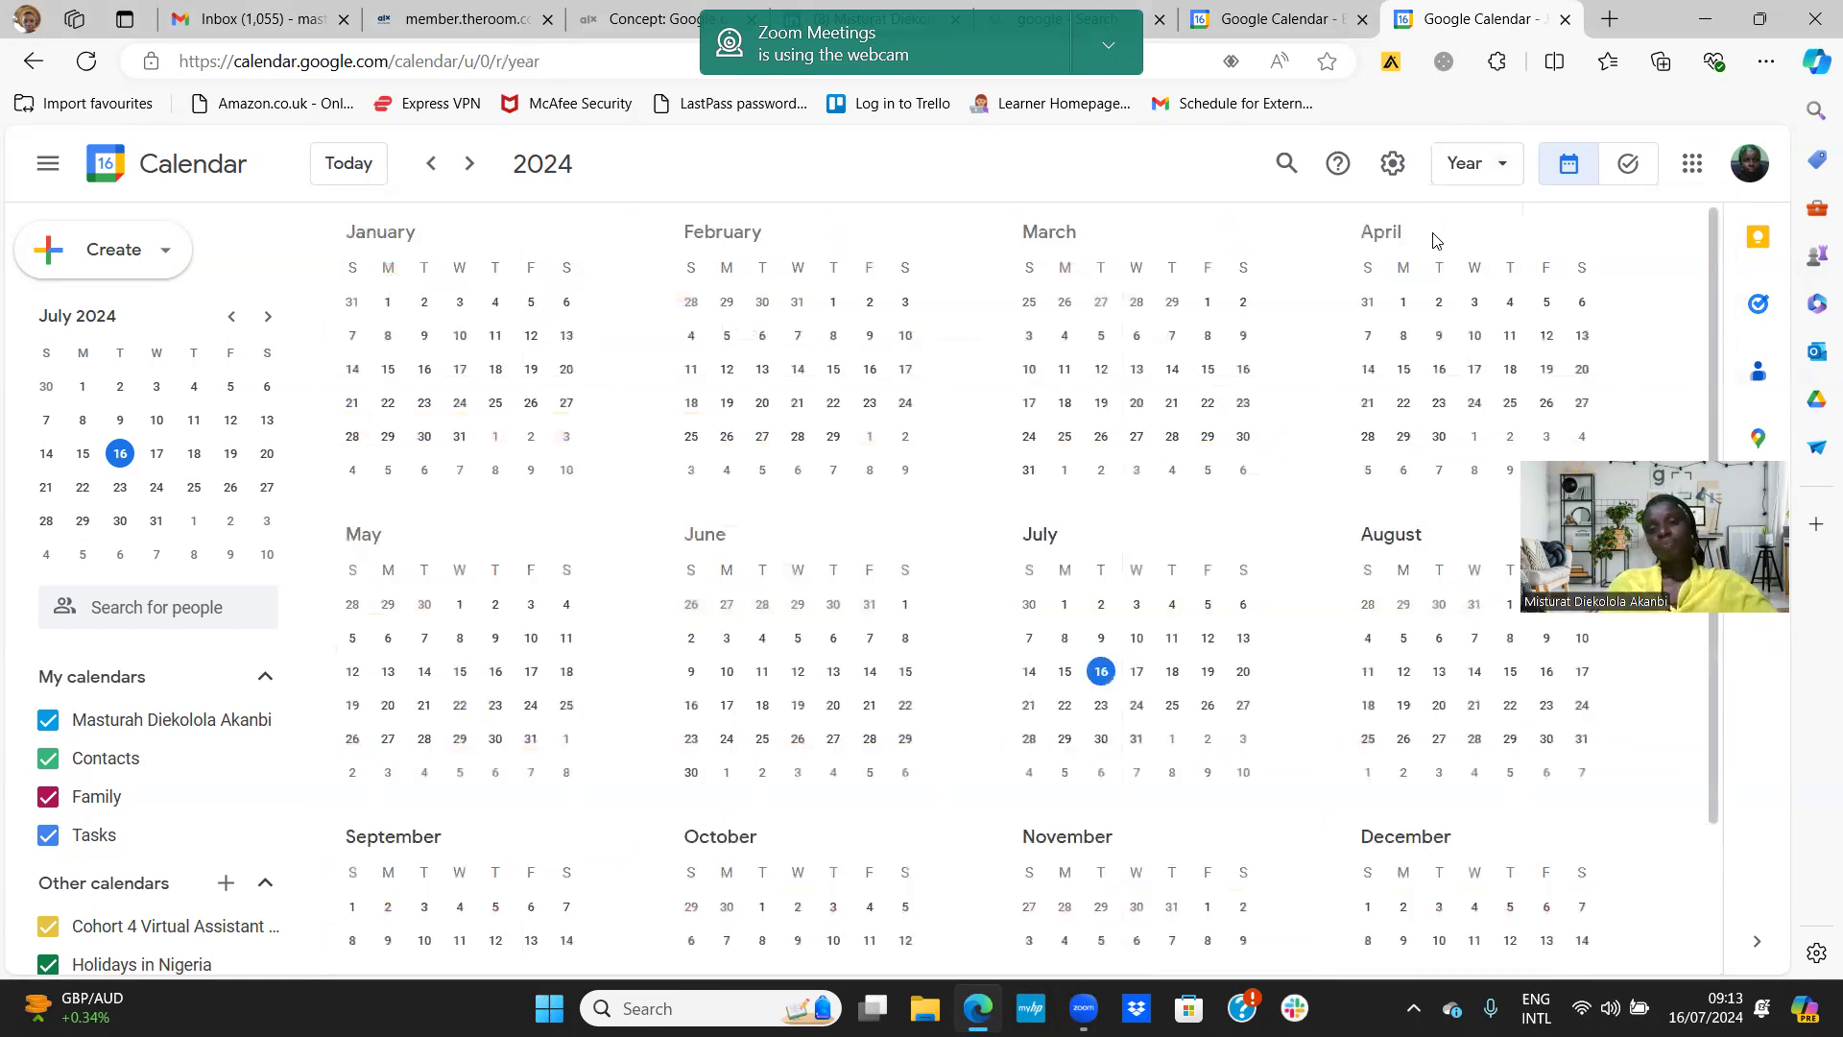
Turn off the display of declined events and turn it back on
click(1482, 171)
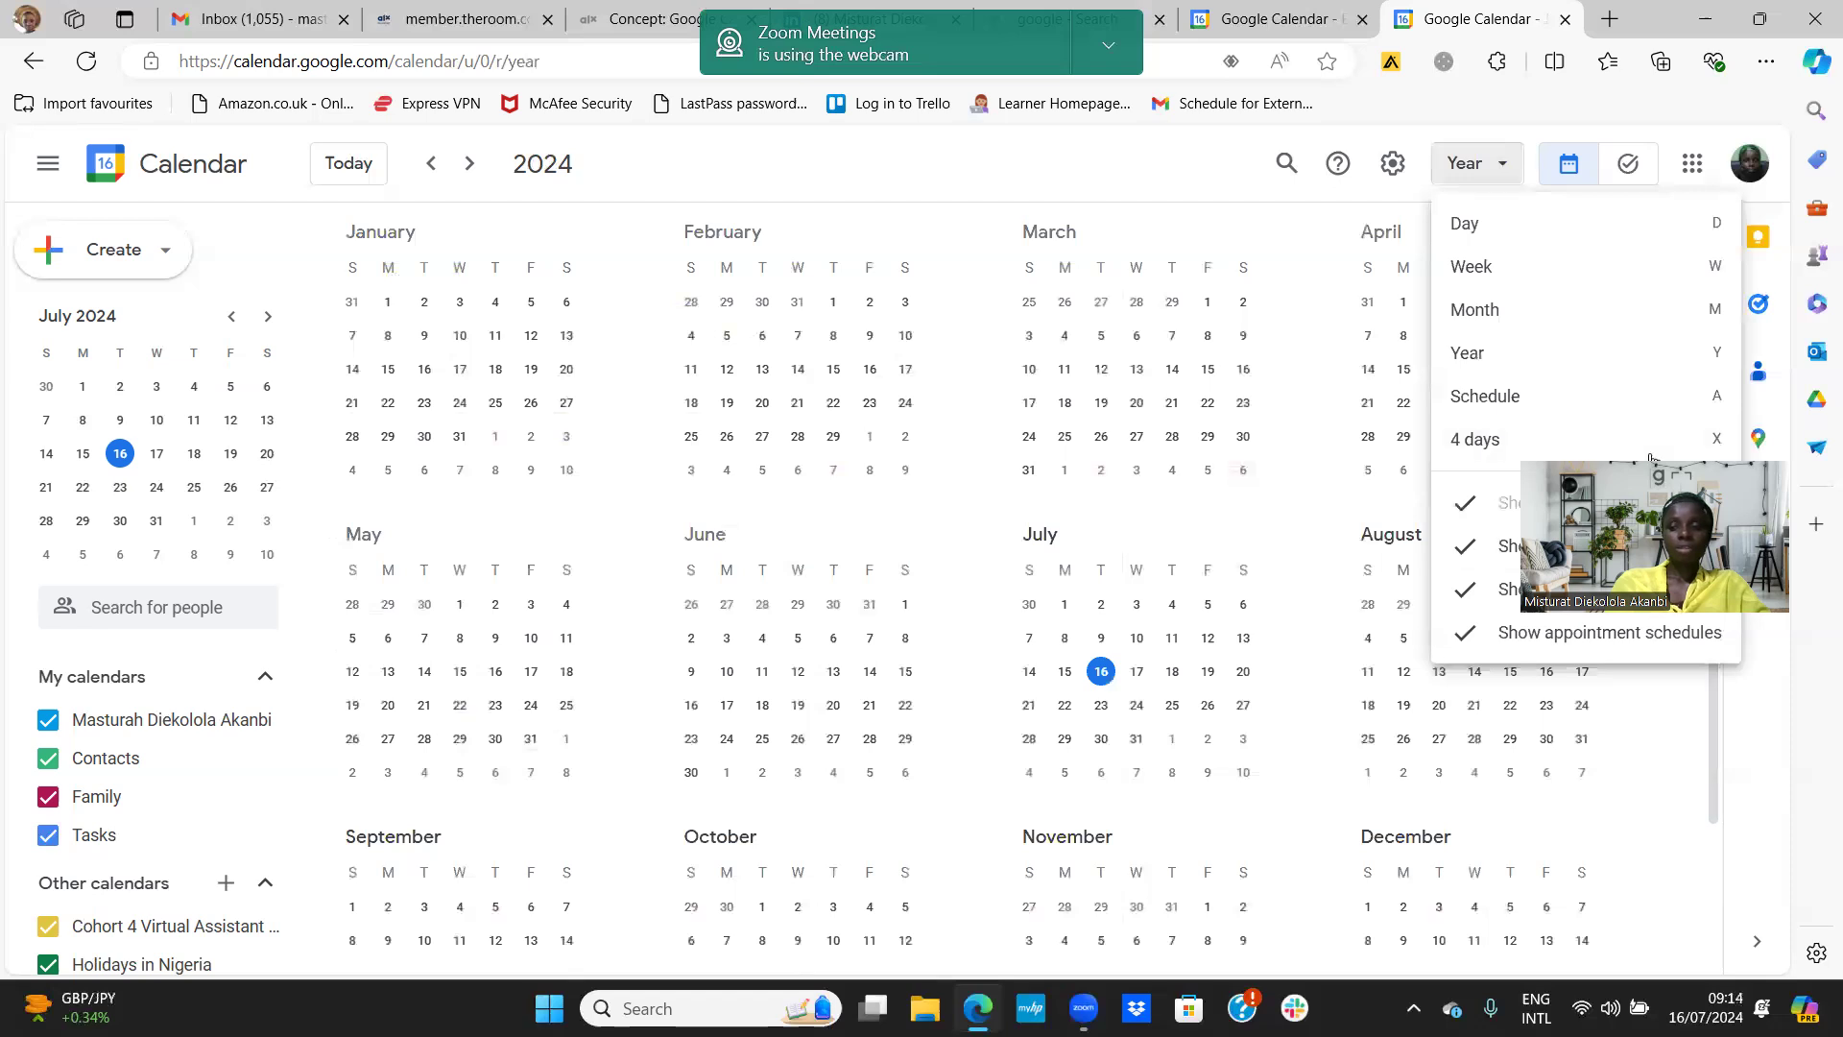
drag(1579, 213, 1579, 213)
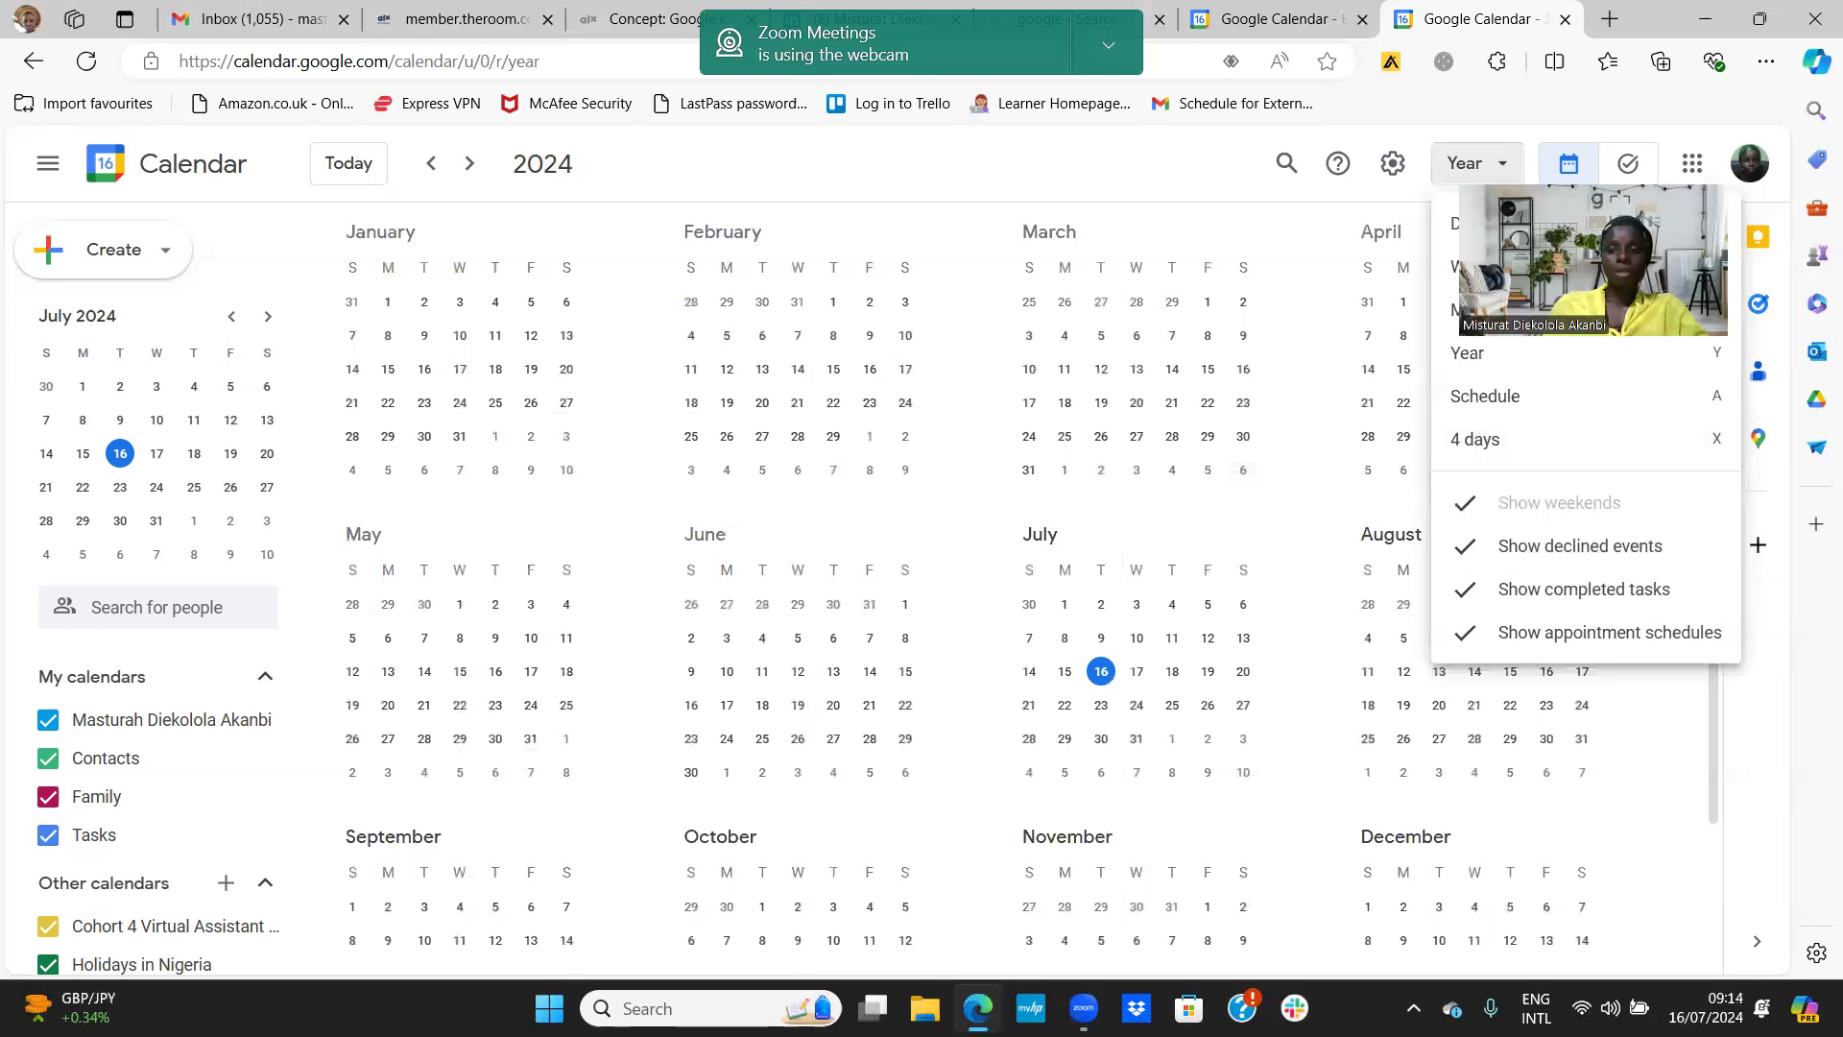
drag(1601, 502, 1620, 806)
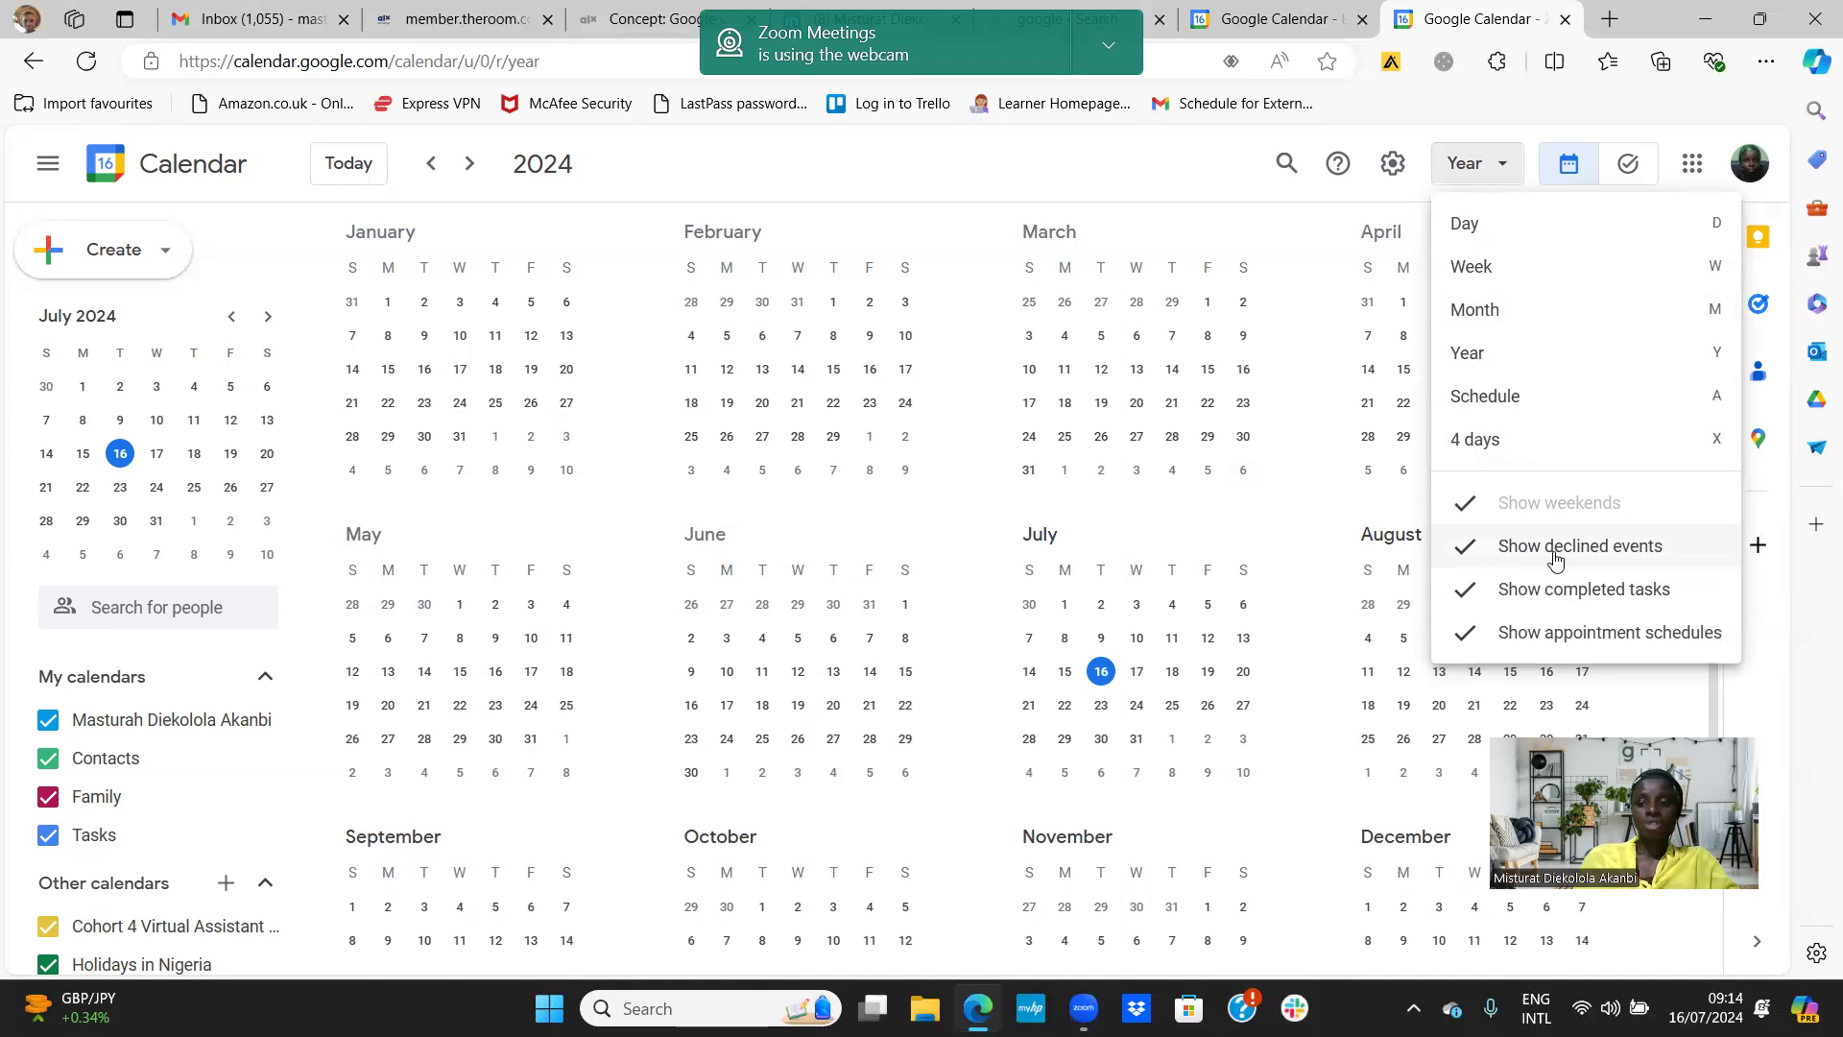
click(1552, 558)
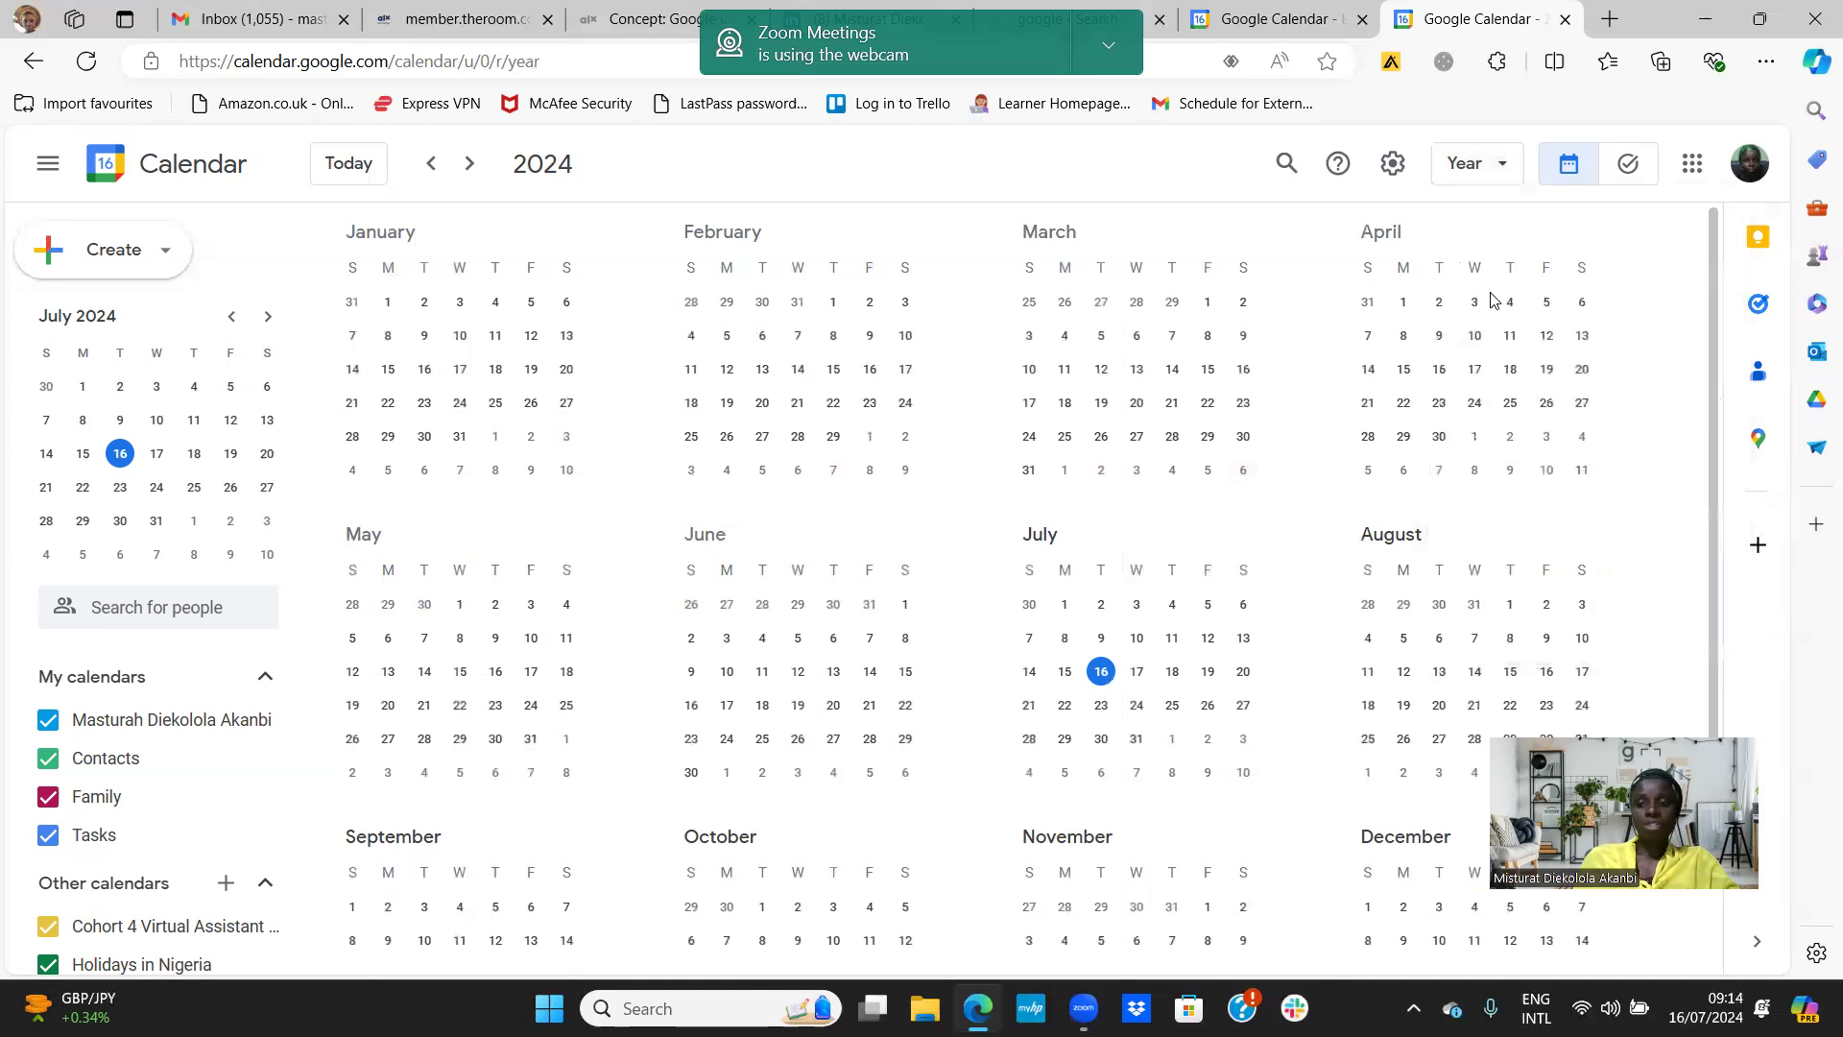
click(1501, 167)
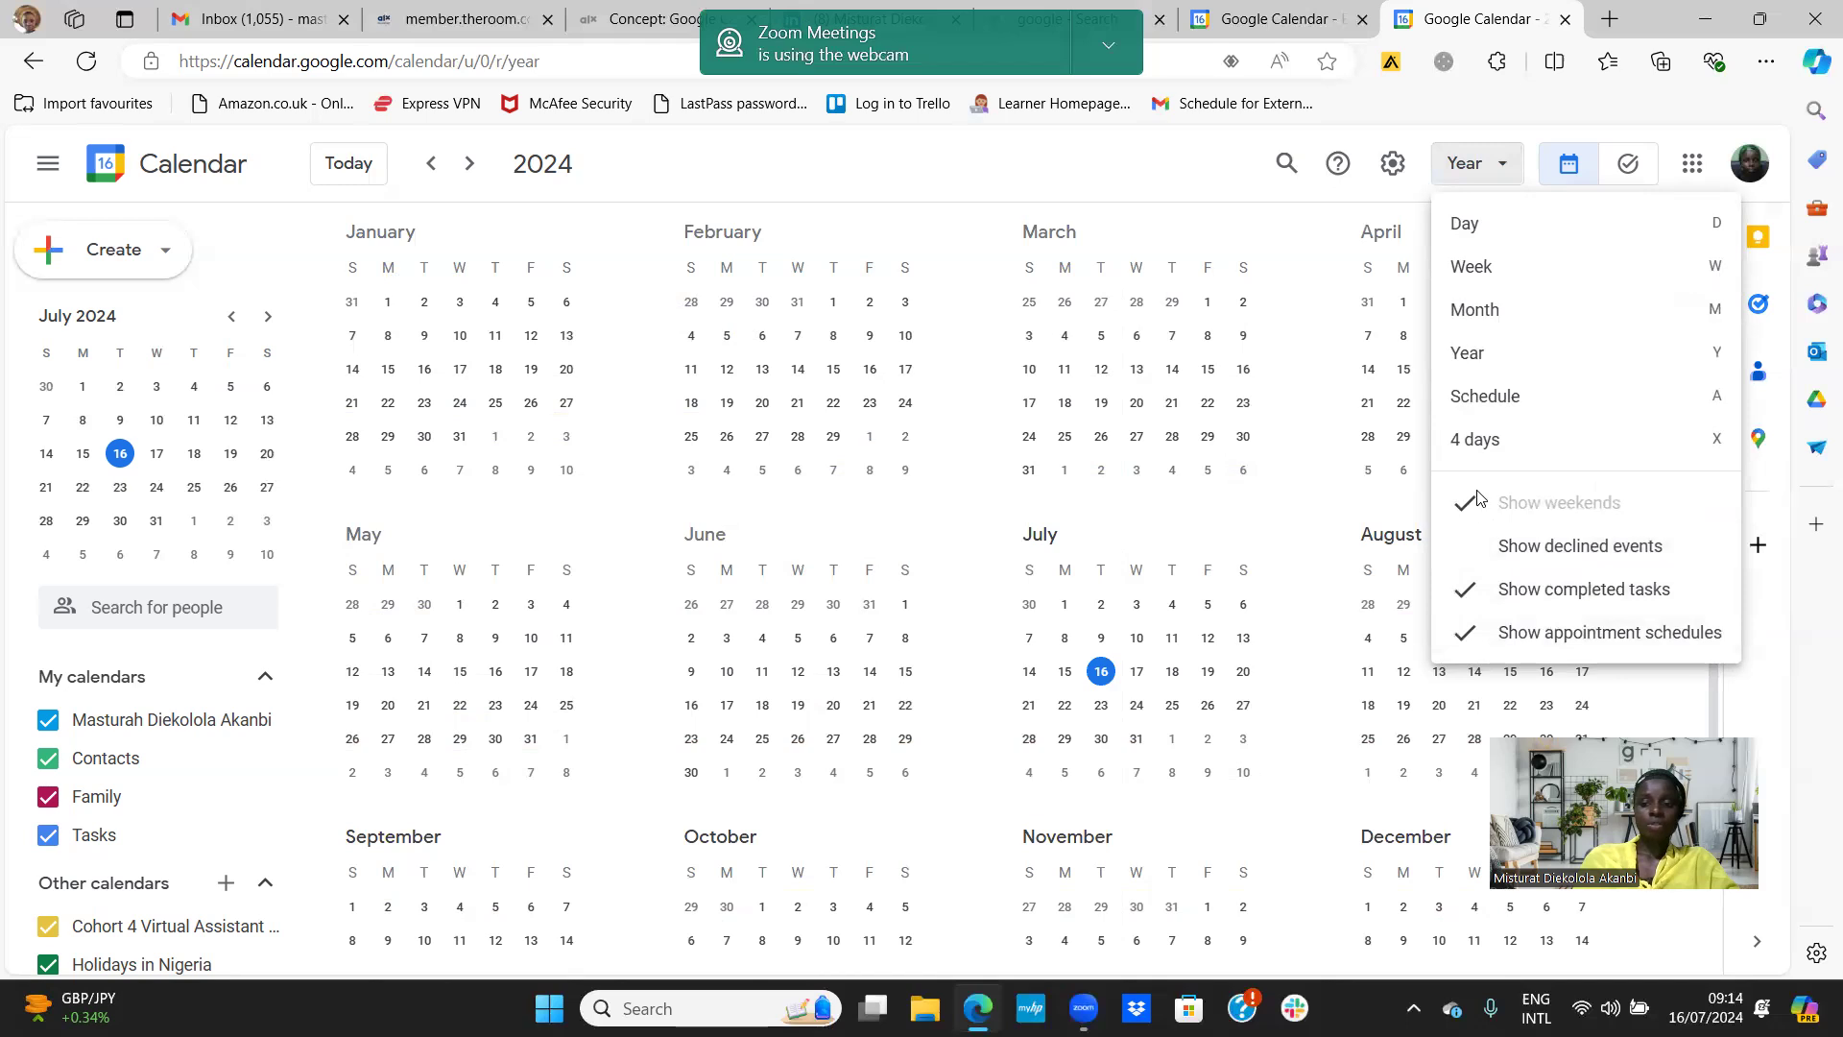
click(1477, 549)
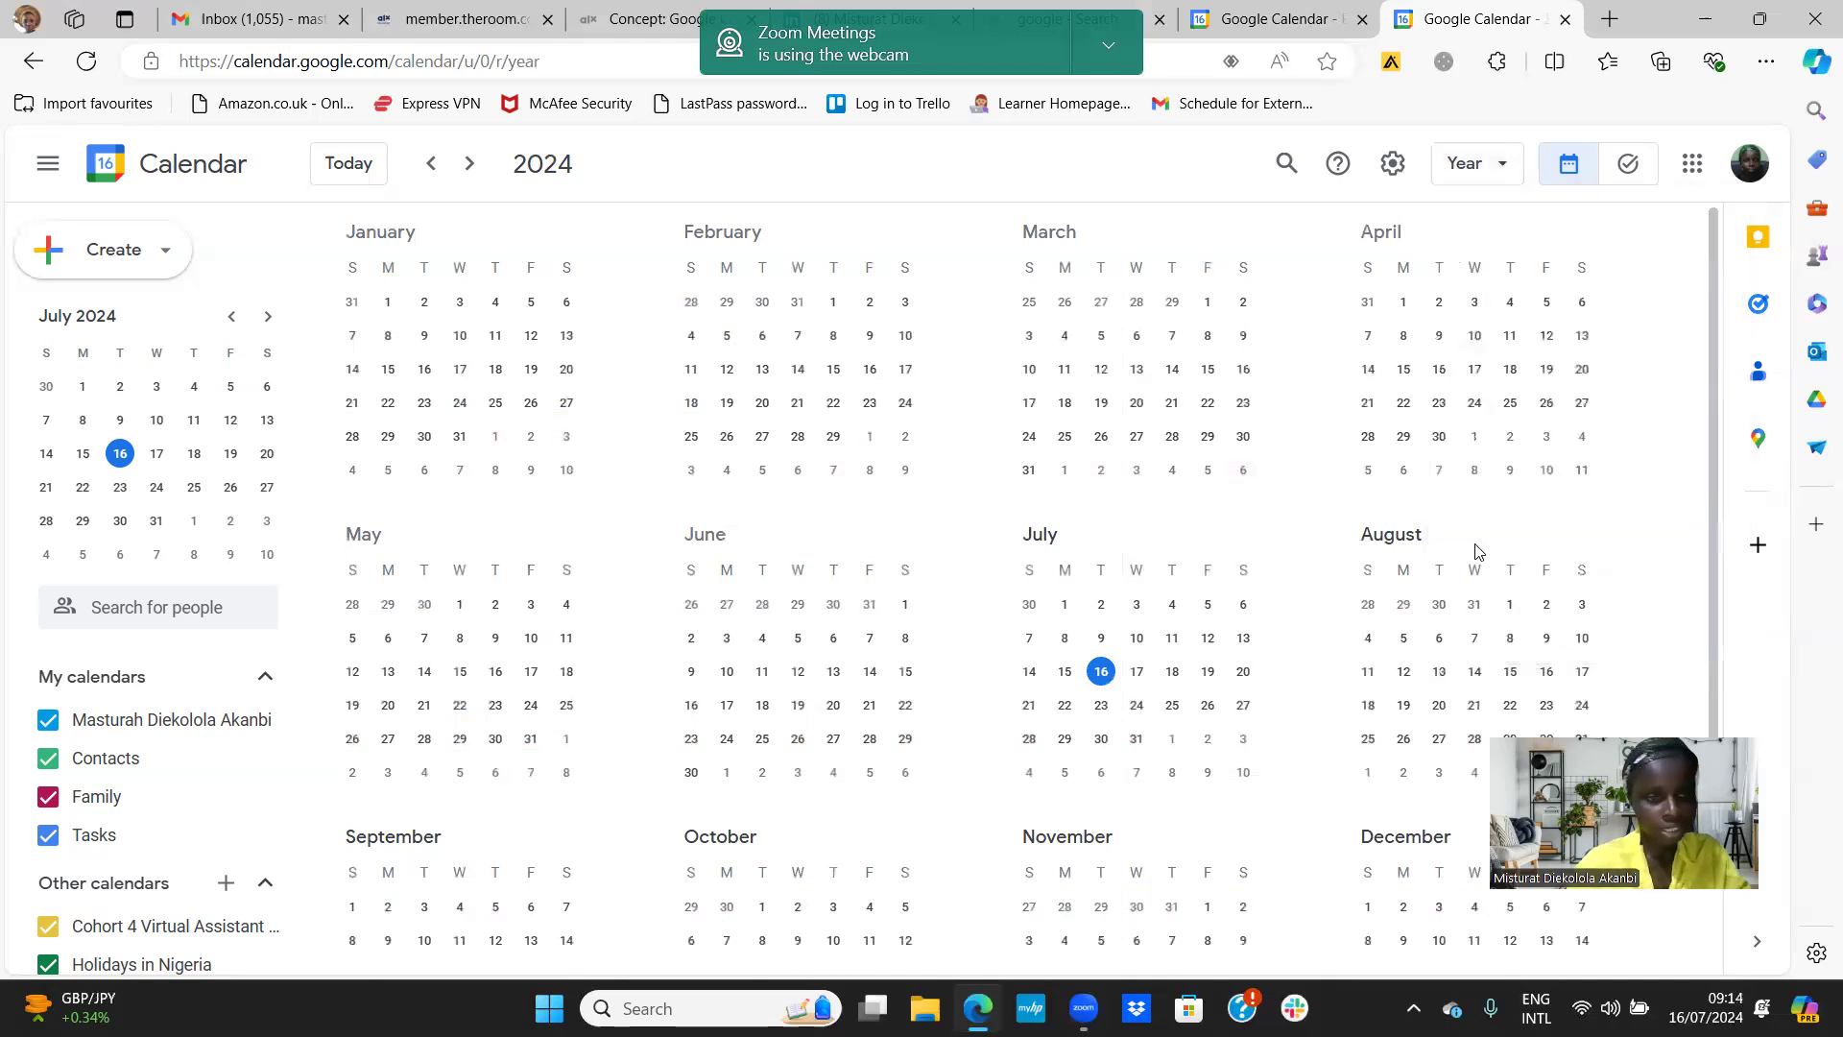
Switch the calendar to the Week view and create a detailed event on Thursday, July 18, starting at 8:30am
click(1451, 183)
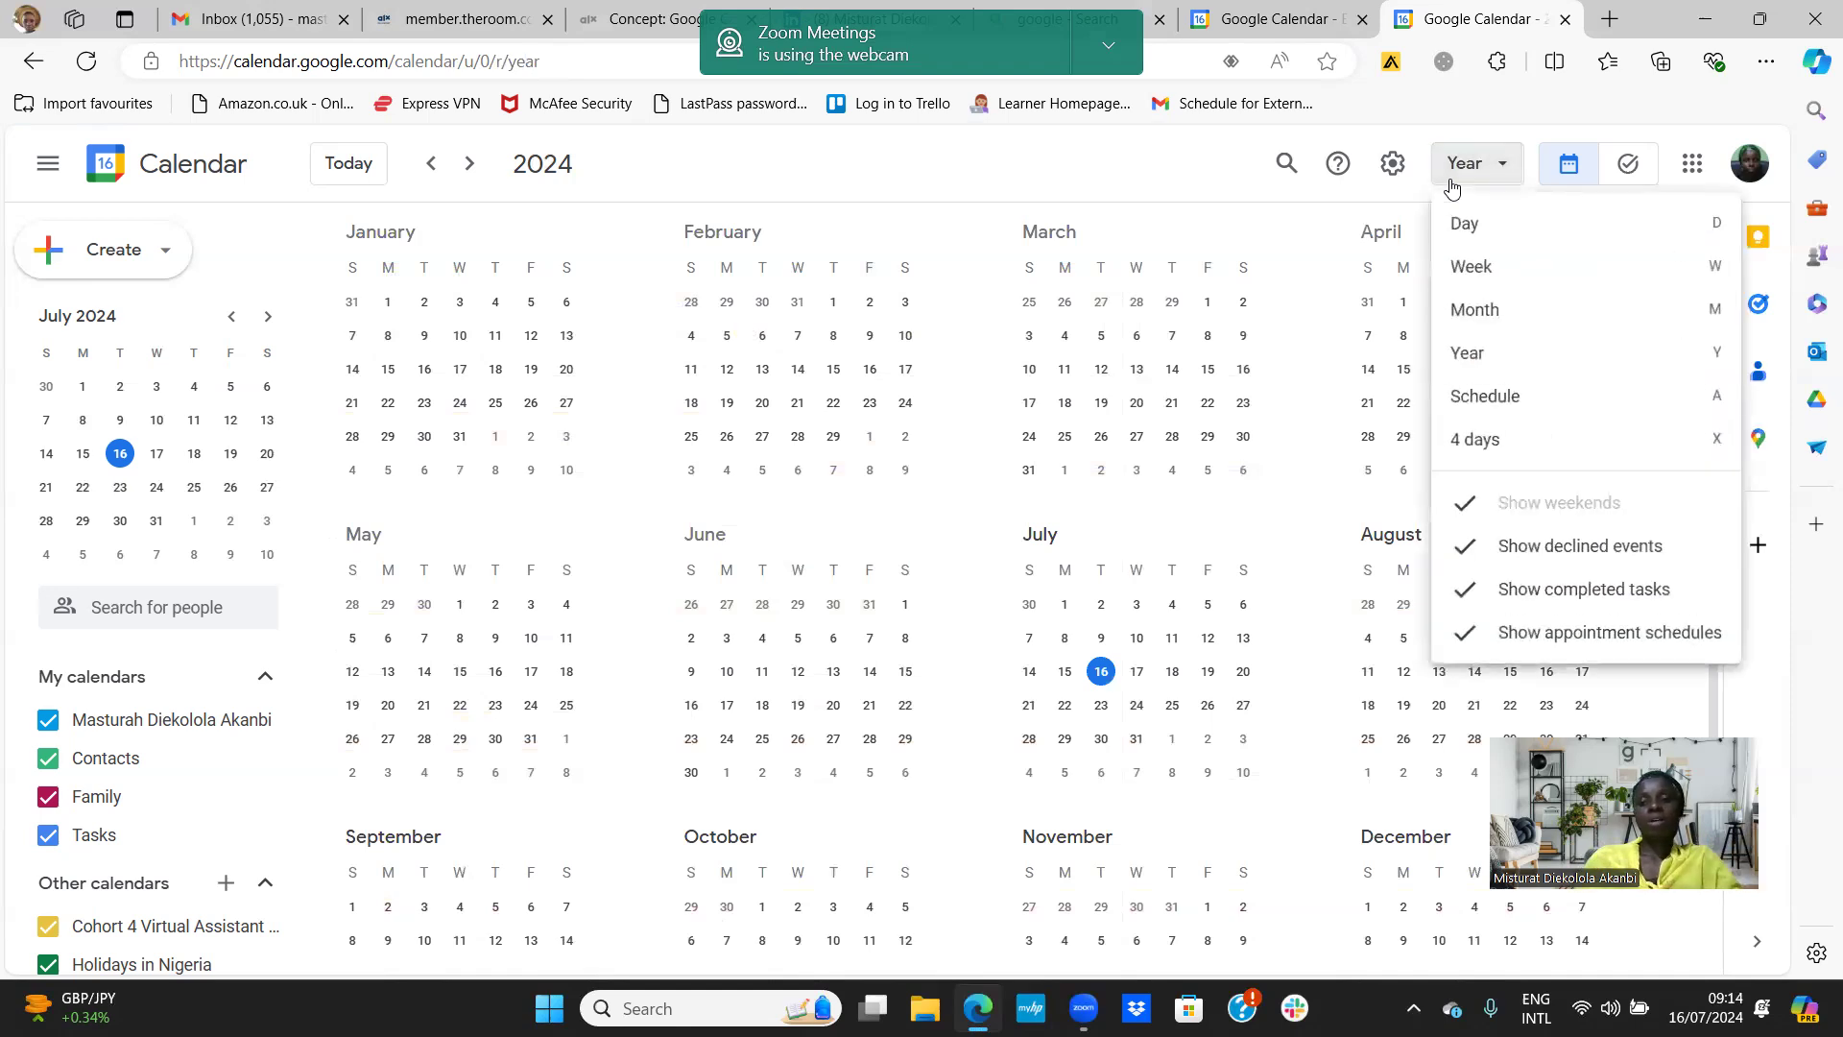
click(1487, 285)
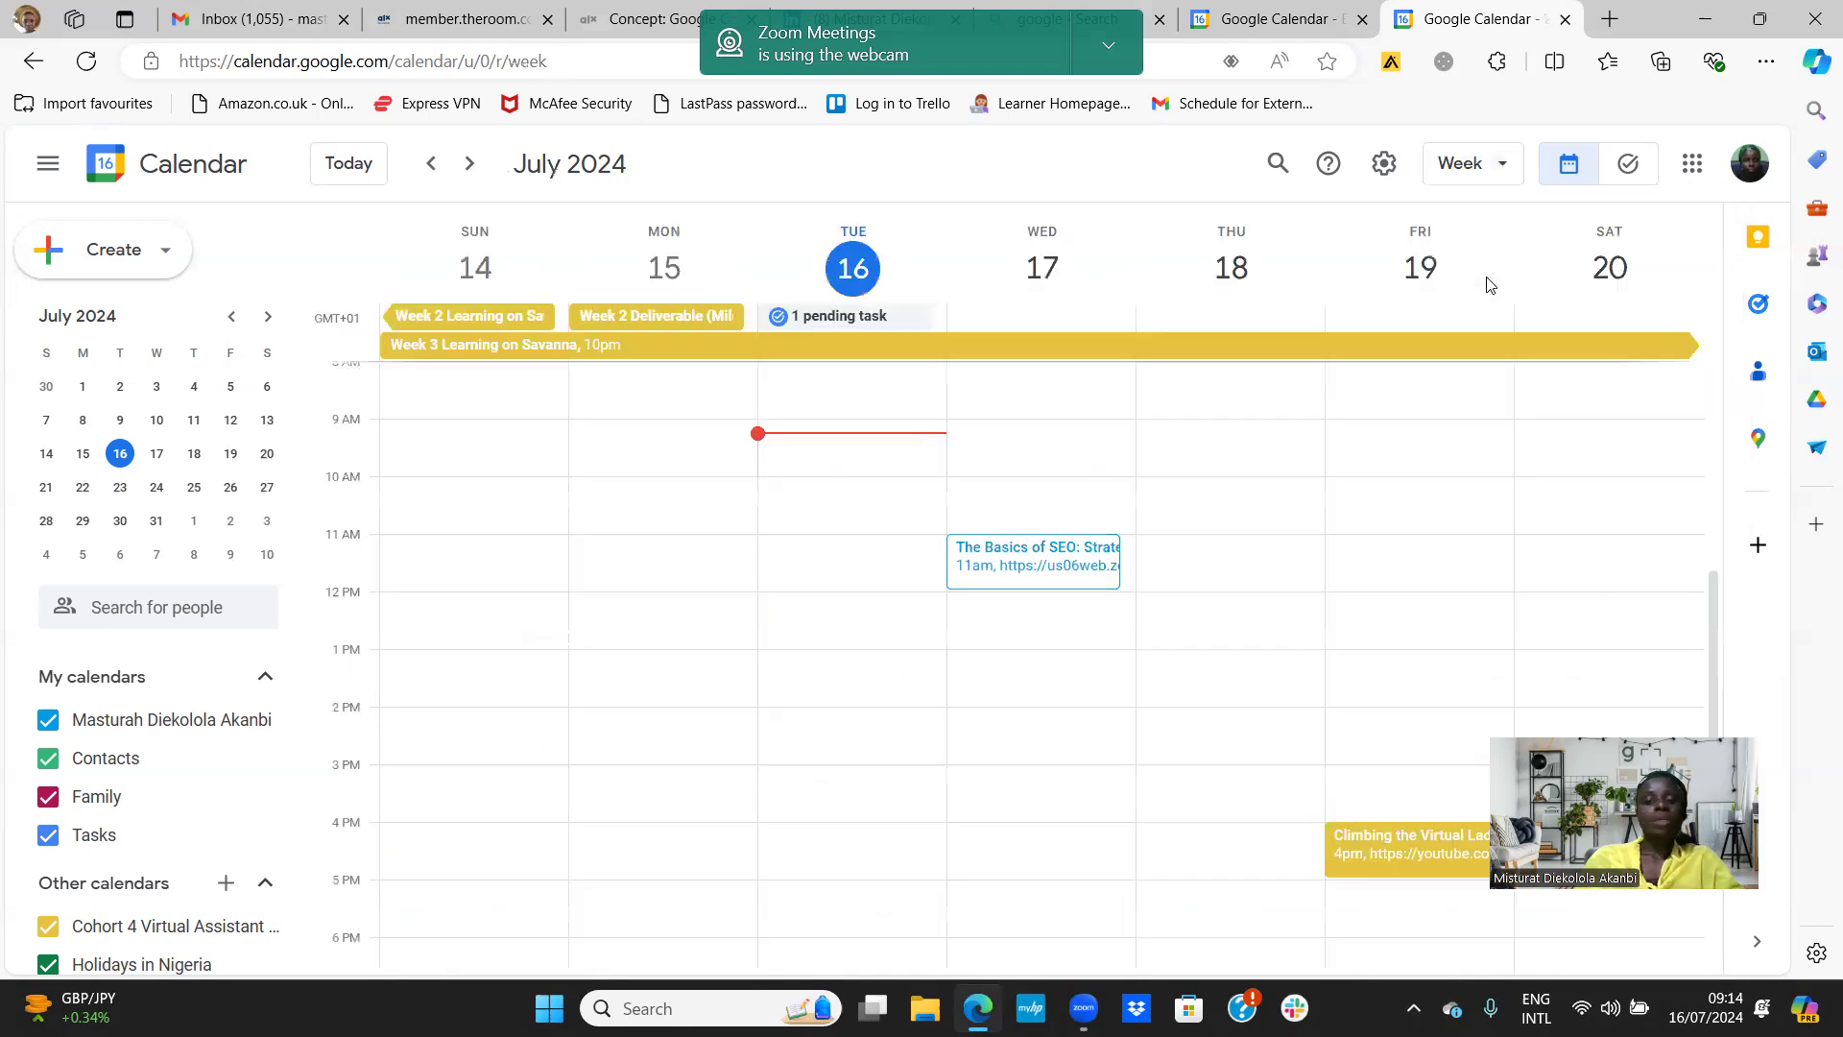
double_click(1213, 408)
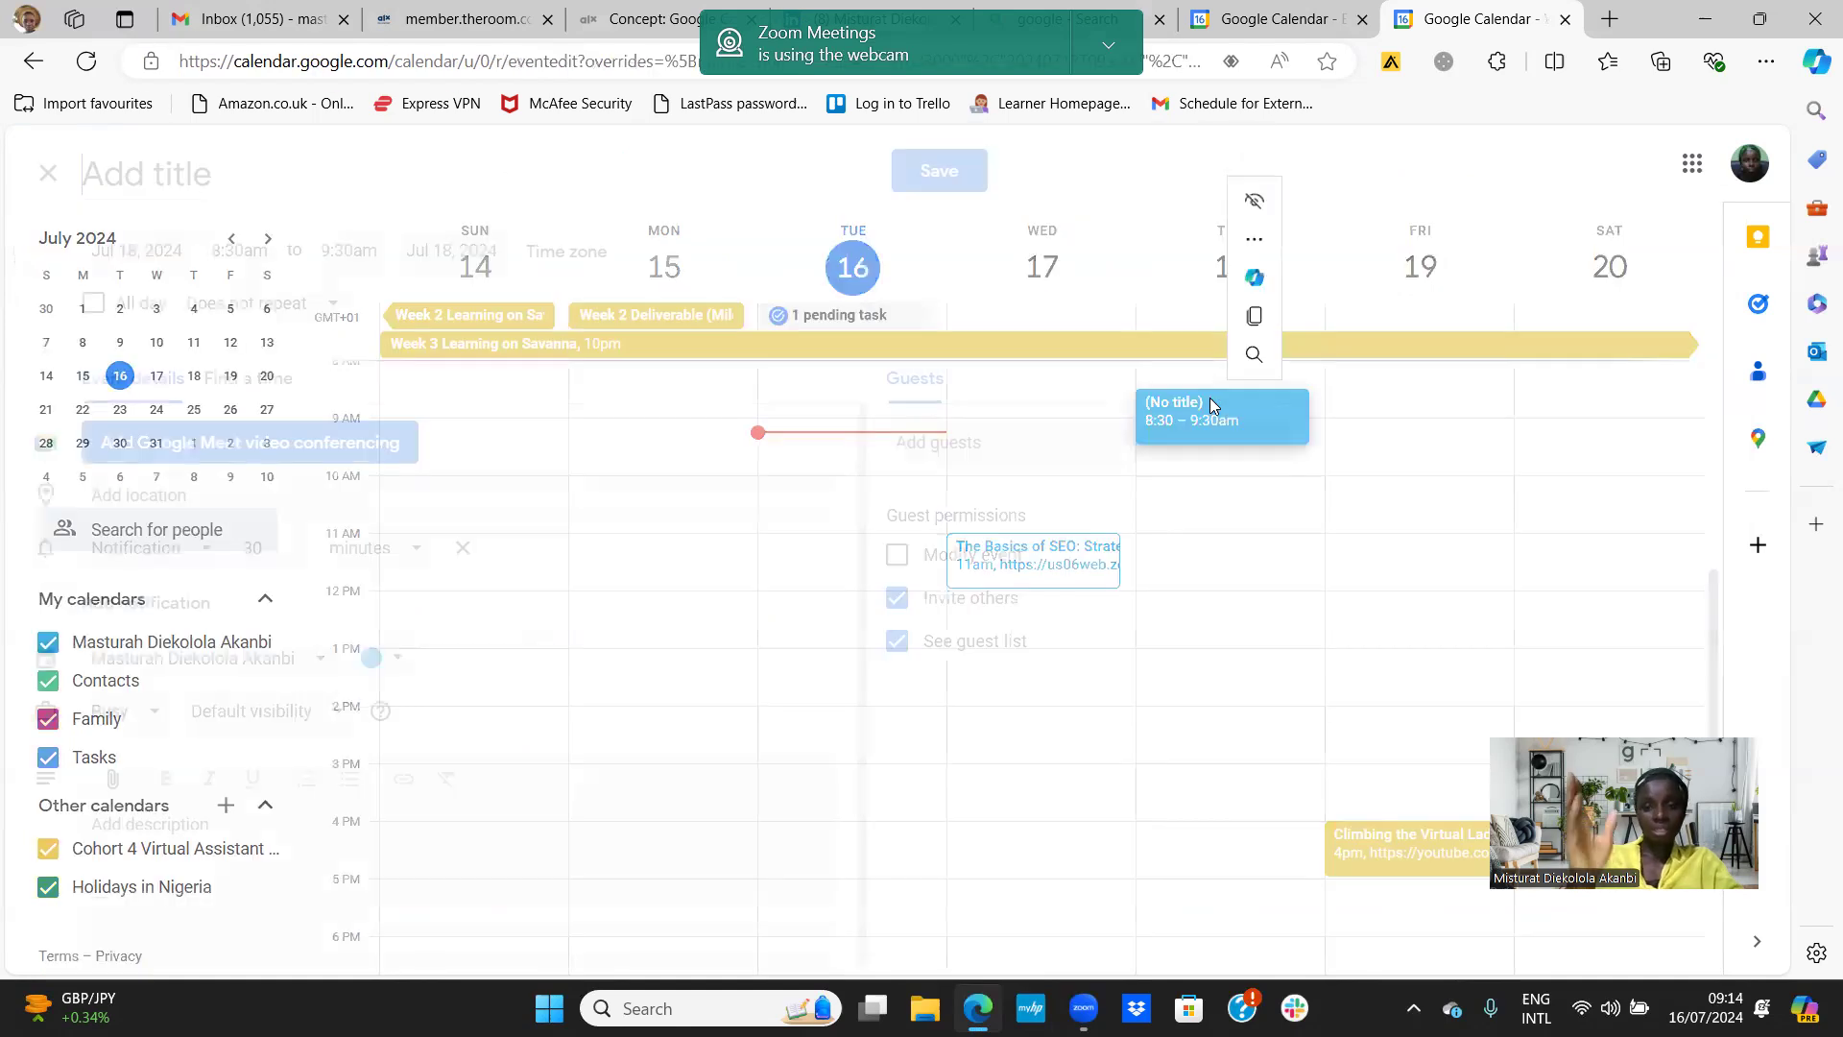
Title the new event "Meeting with staff of the World bank"
click(800, 160)
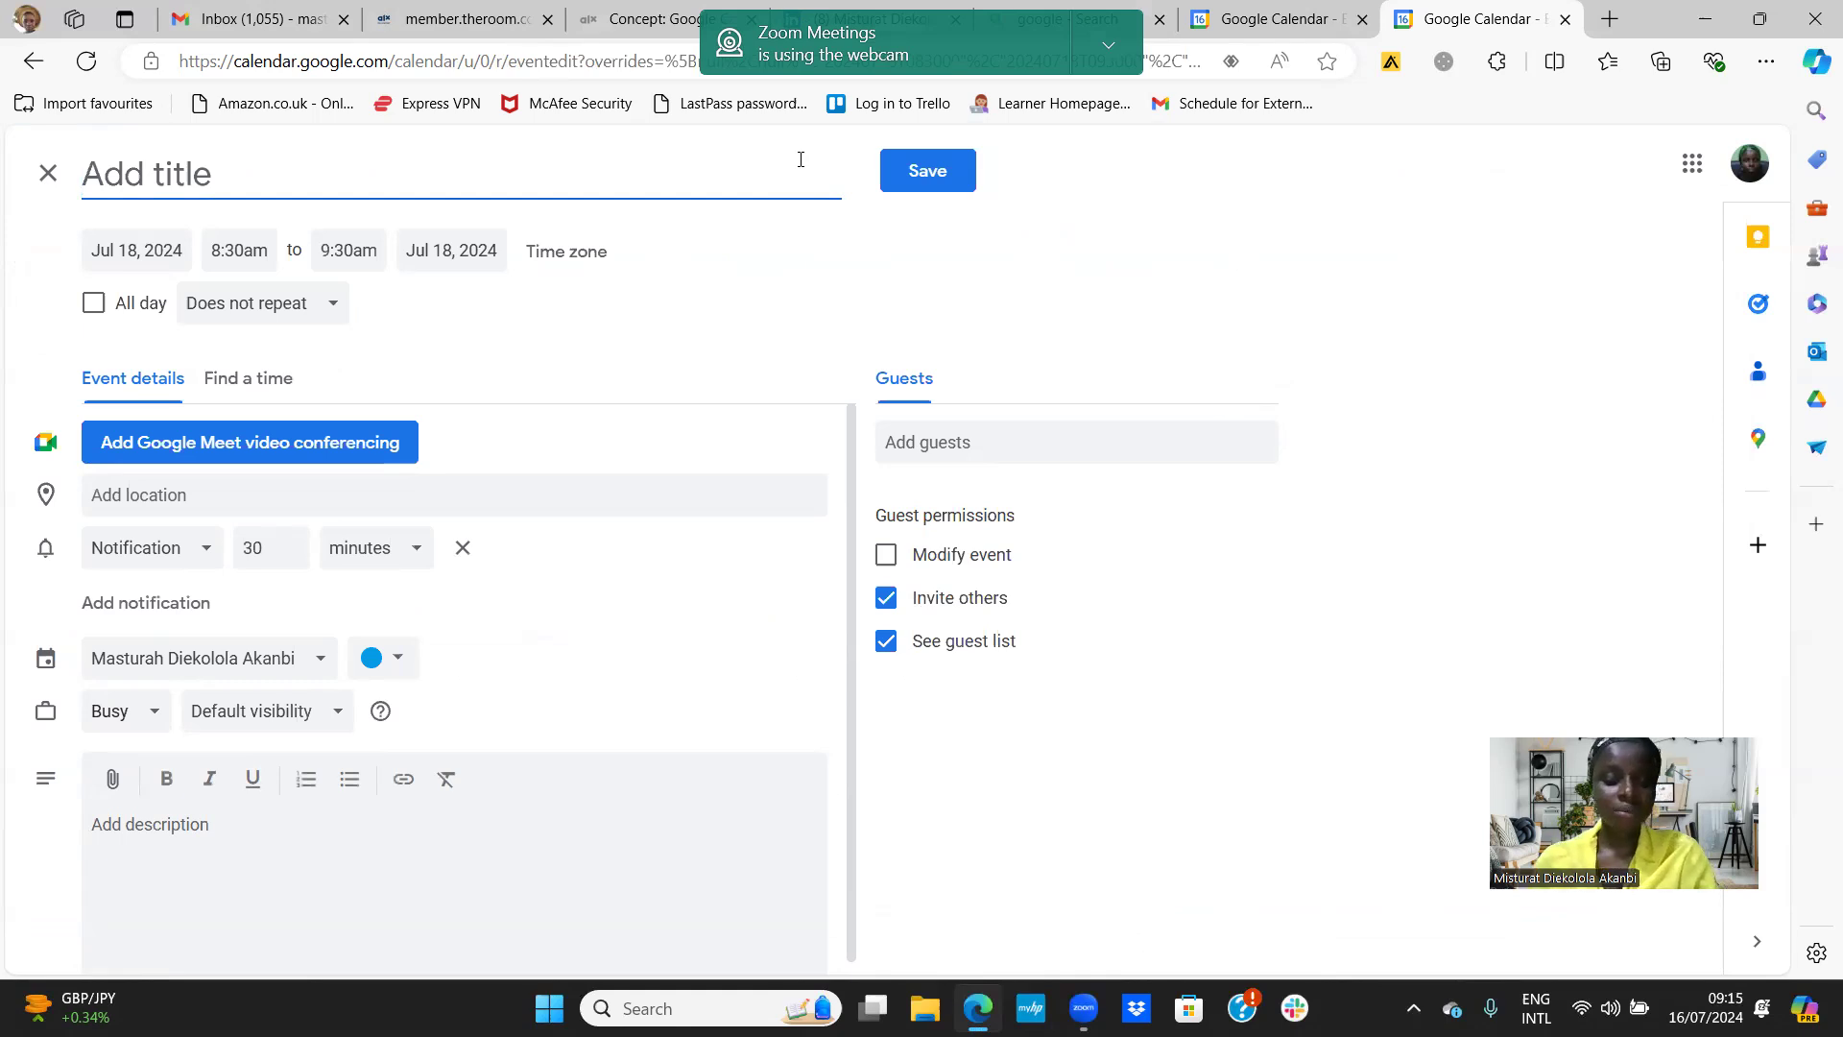
text(Meeting with )
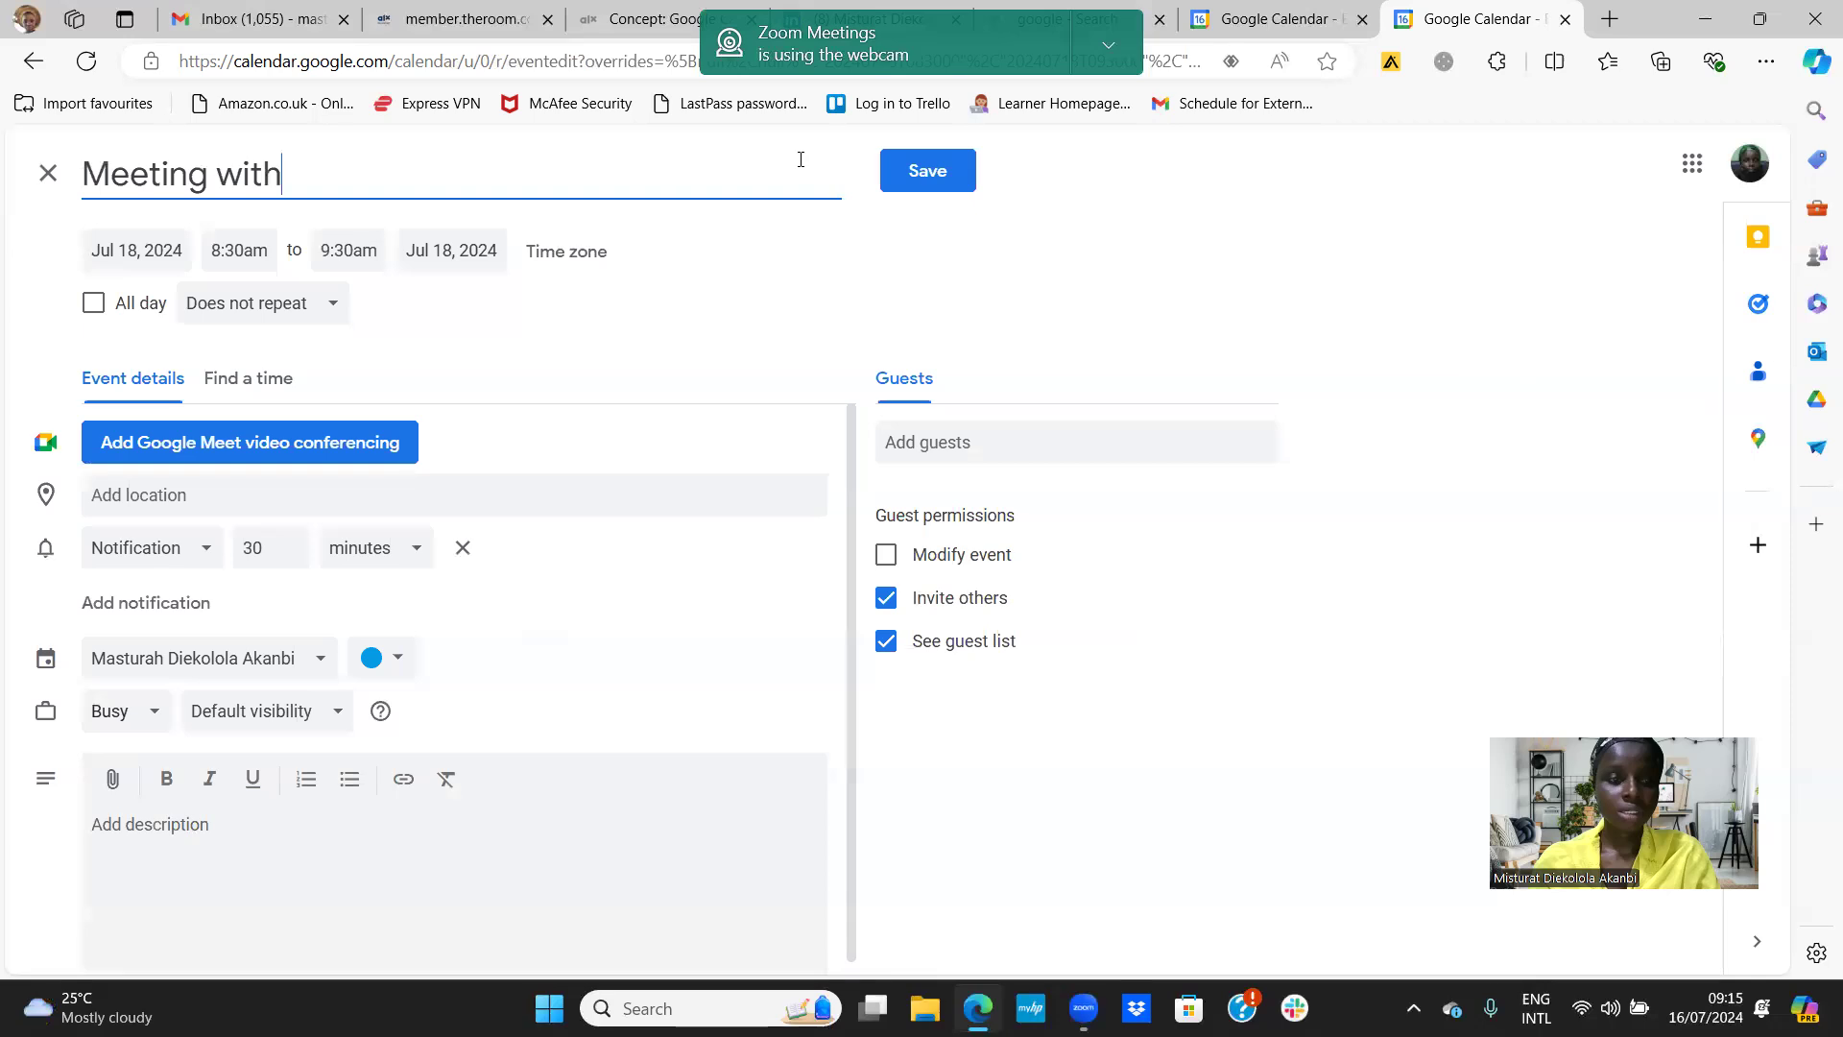
text(staf)
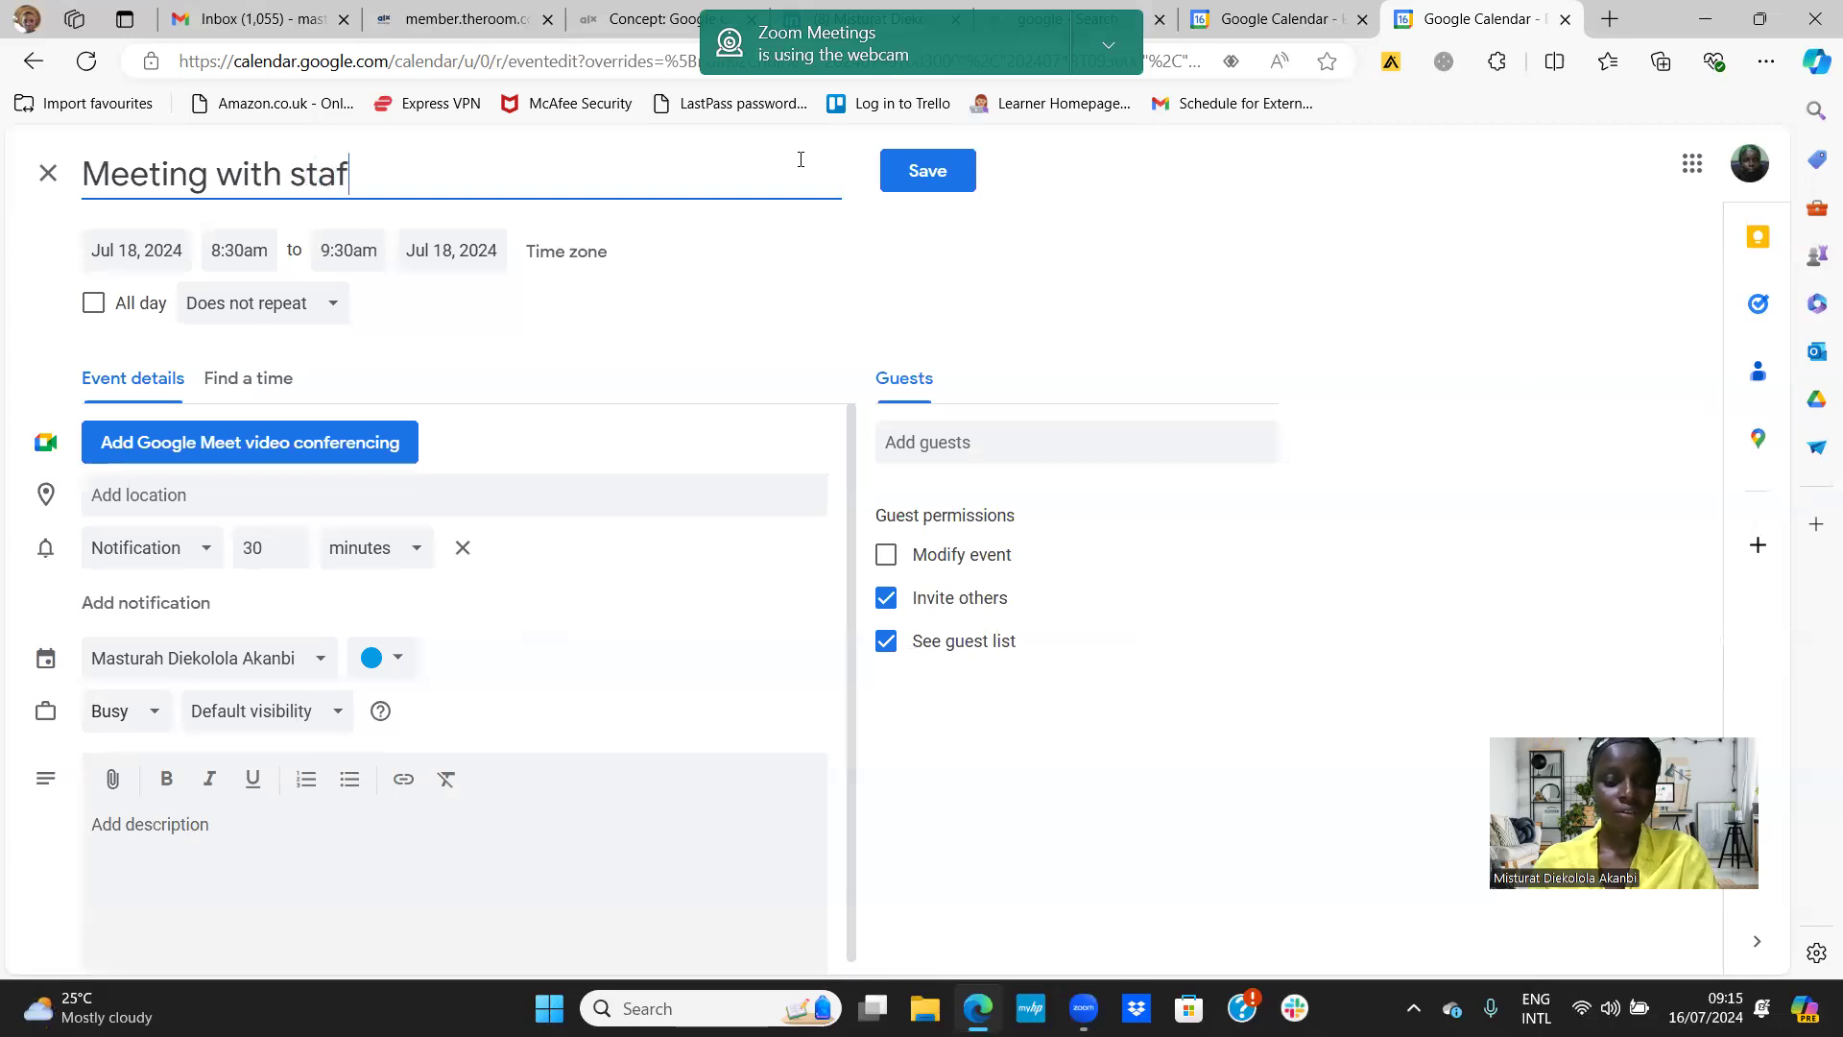
text(f of the )
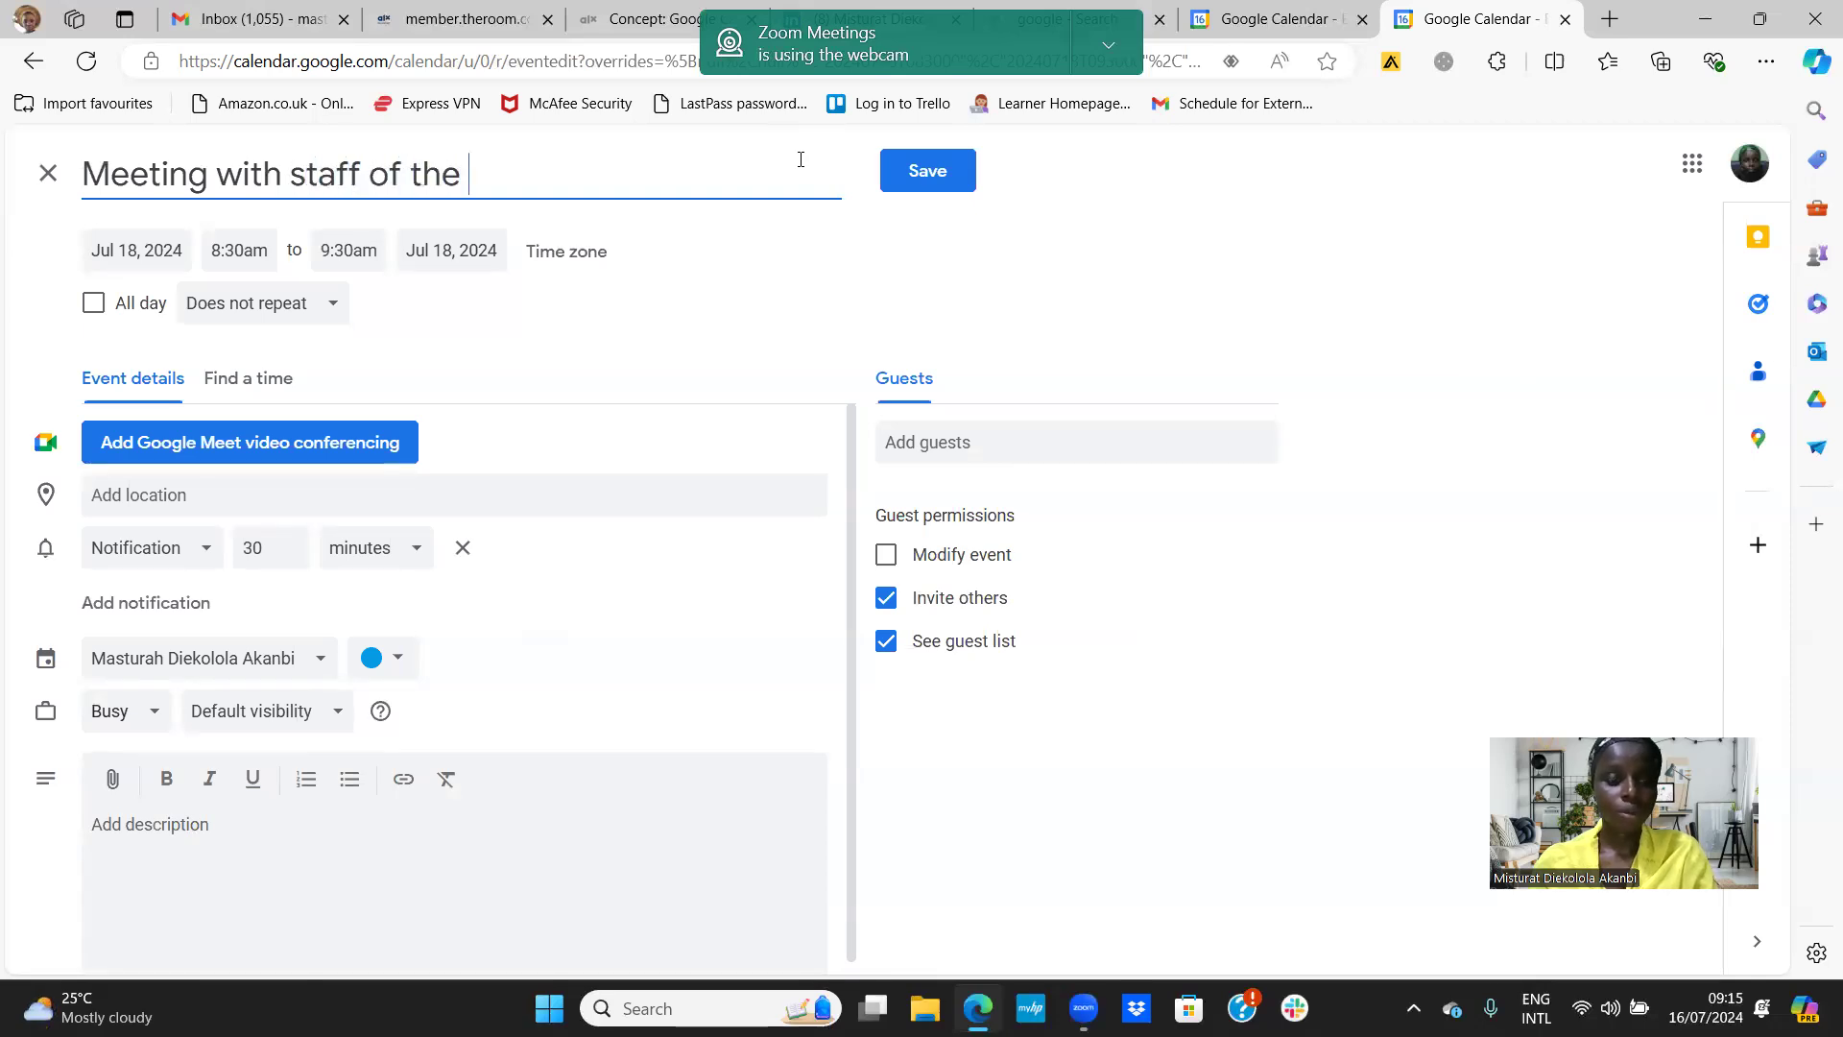
text(Worl)
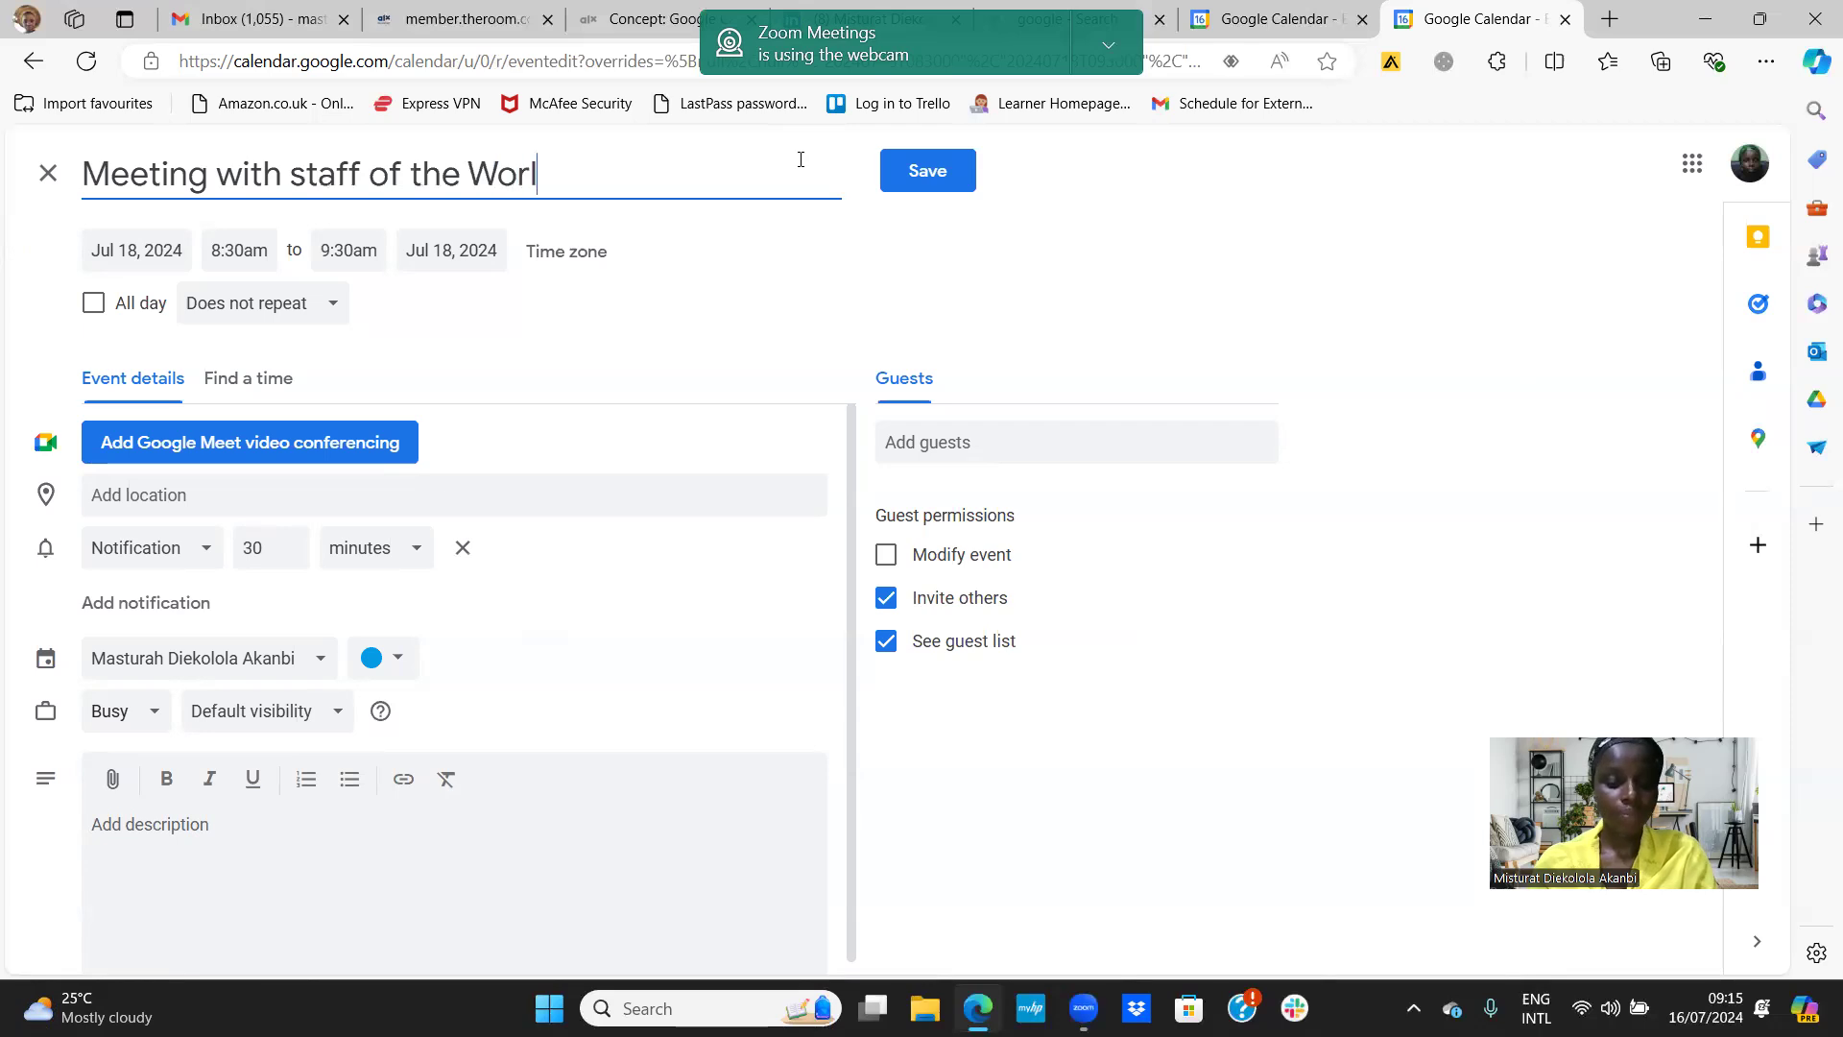
text(d bank)
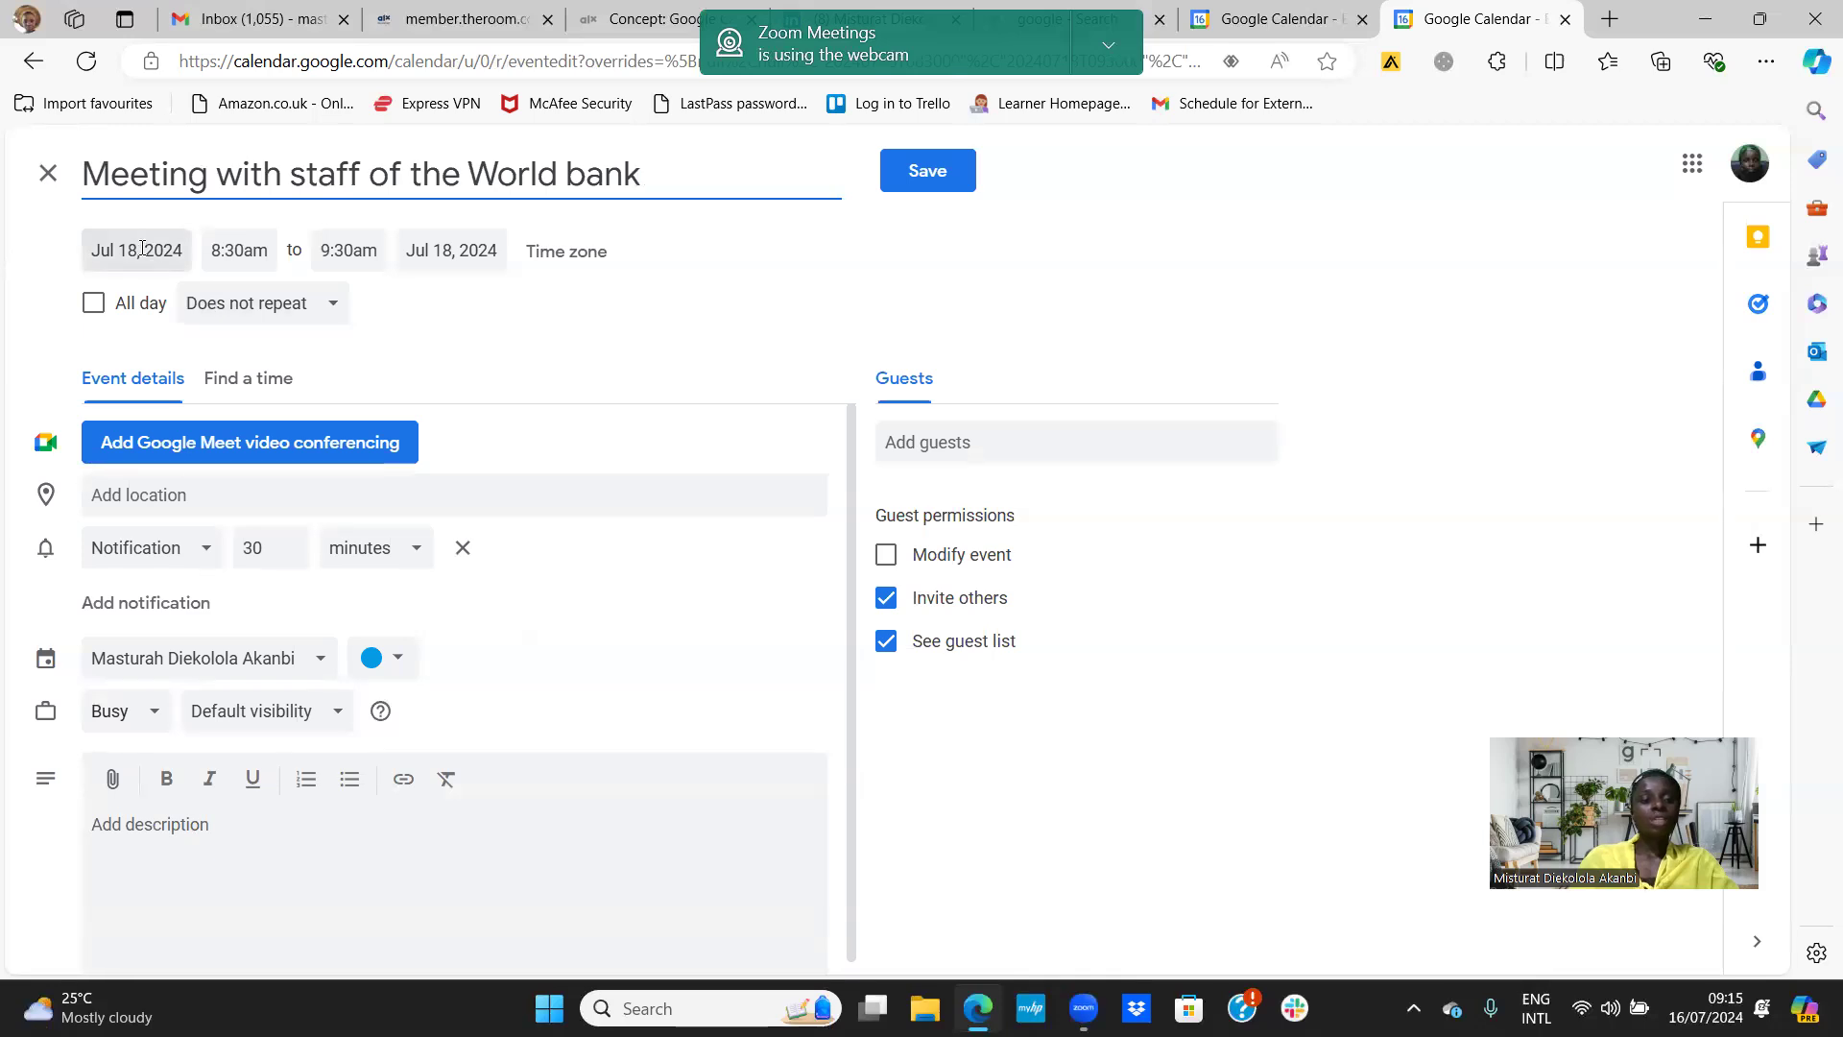
Set the meeting's start time to 10:00am and its end time to 12:00pm
click(261, 252)
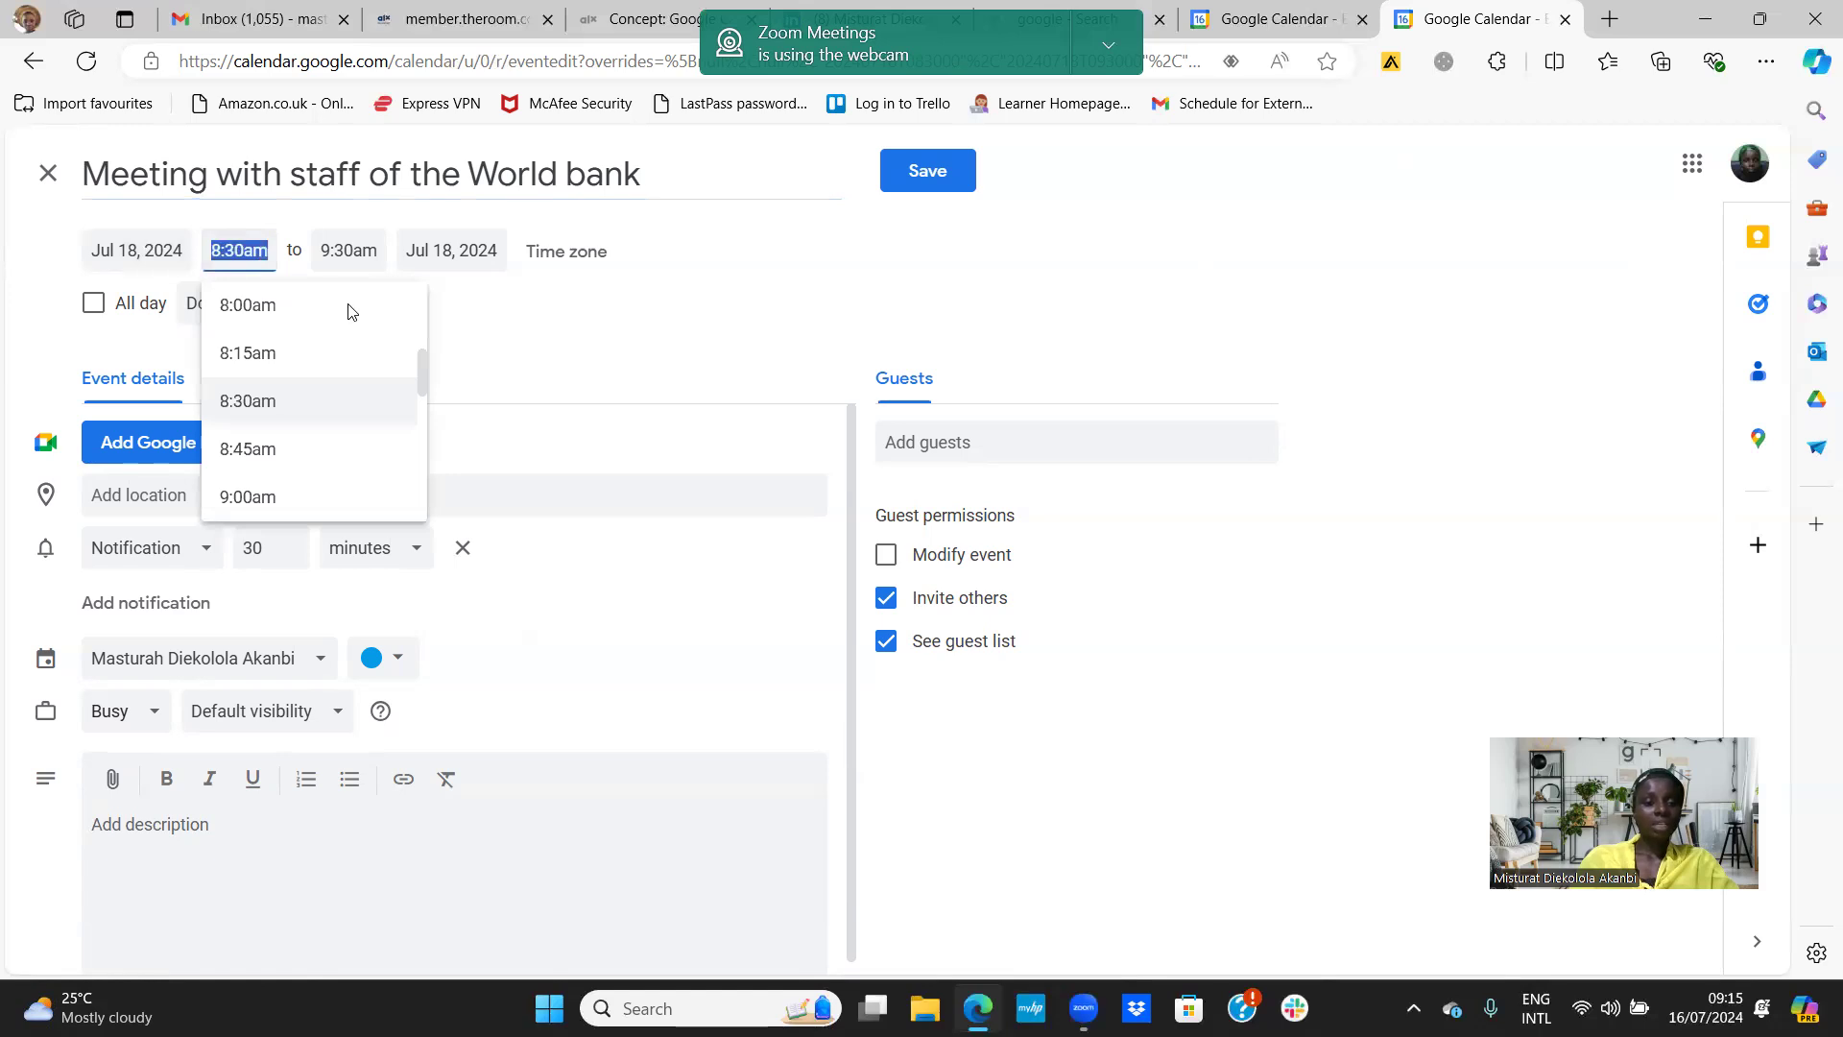
mouse_move(420, 370)
mouse_down()
mouse_move(424, 435)
mouse_move(424, 363)
mouse_move(422, 388)
mouse_up()
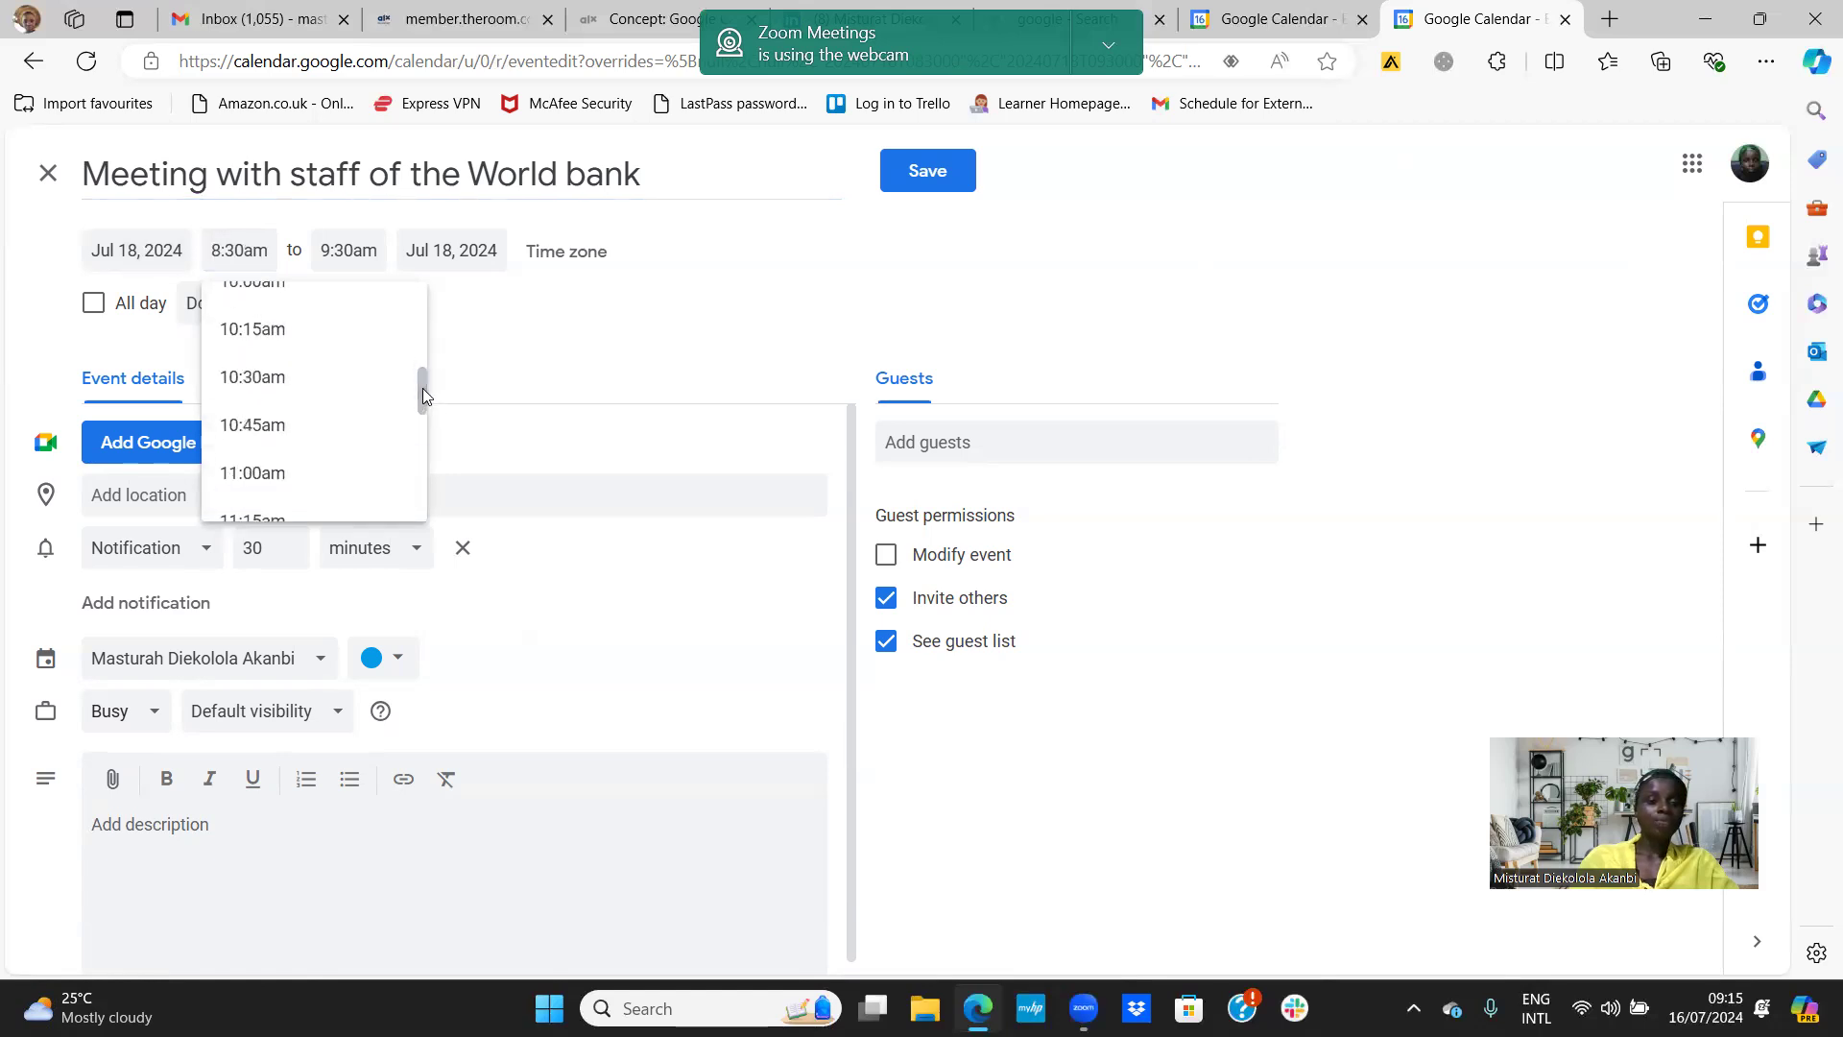
click(346, 293)
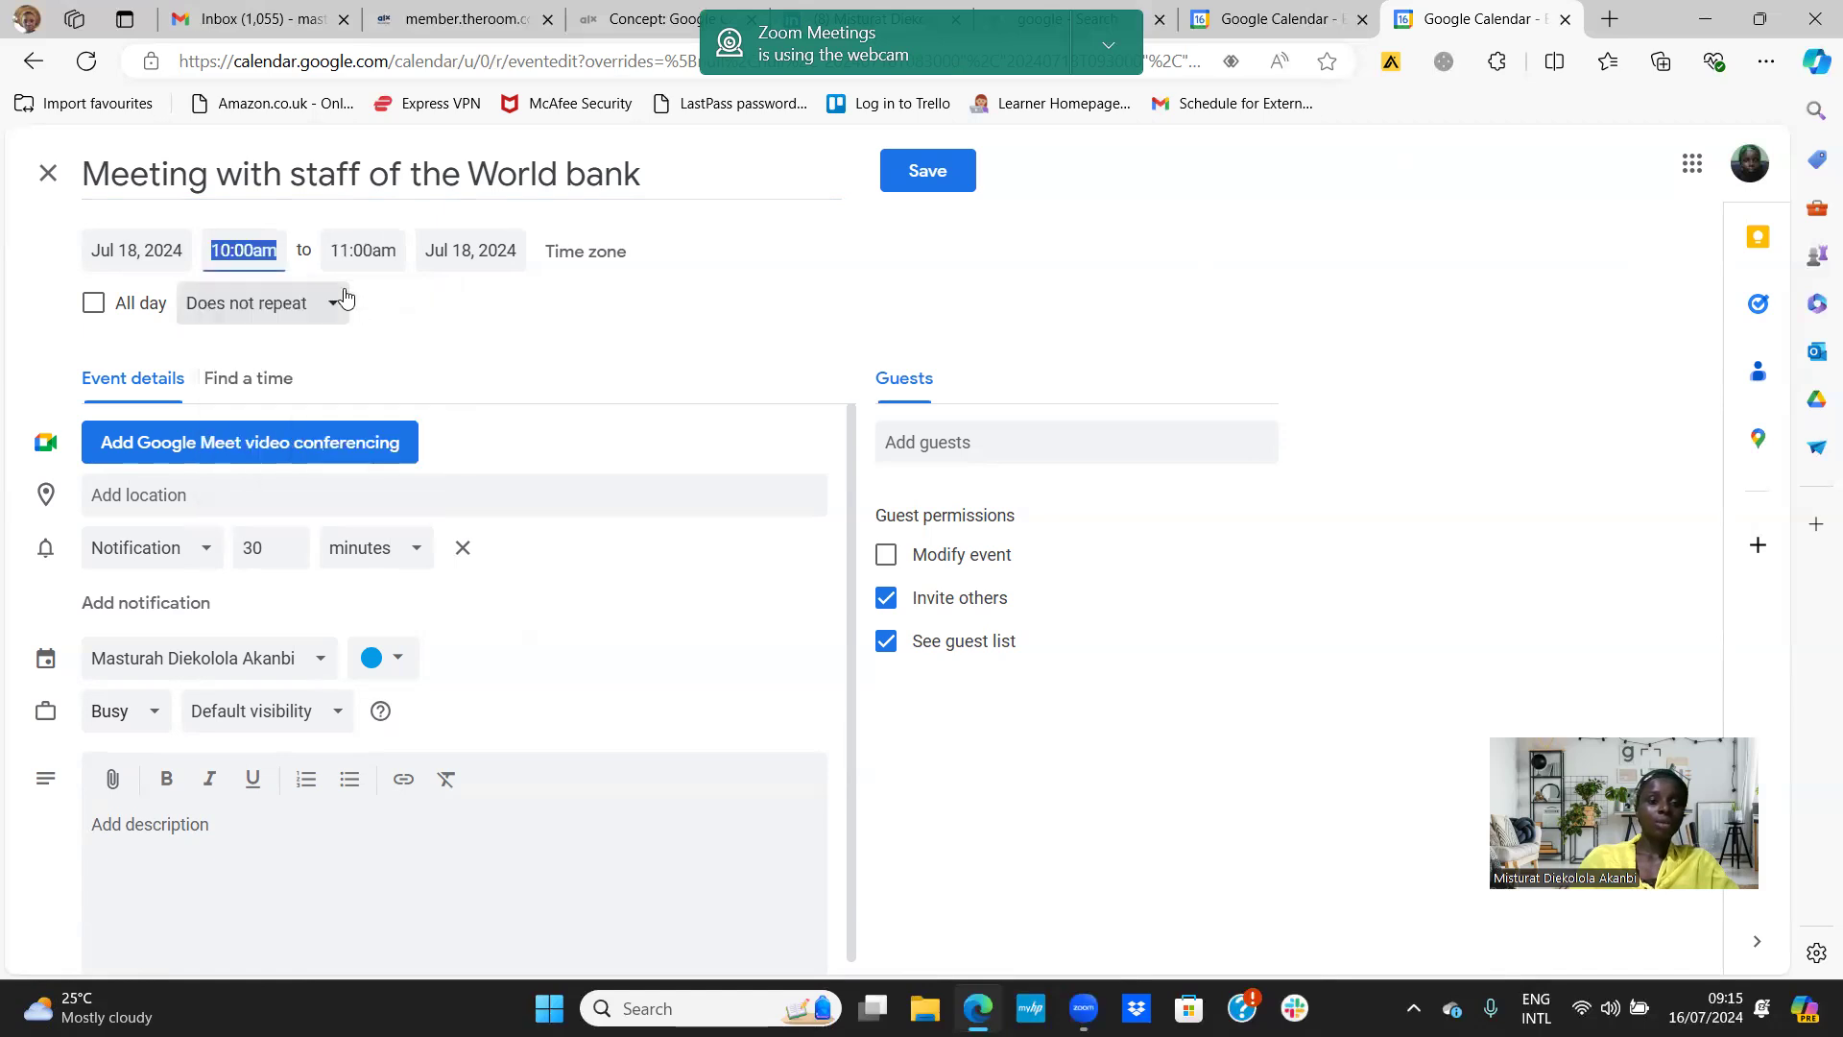
click(388, 253)
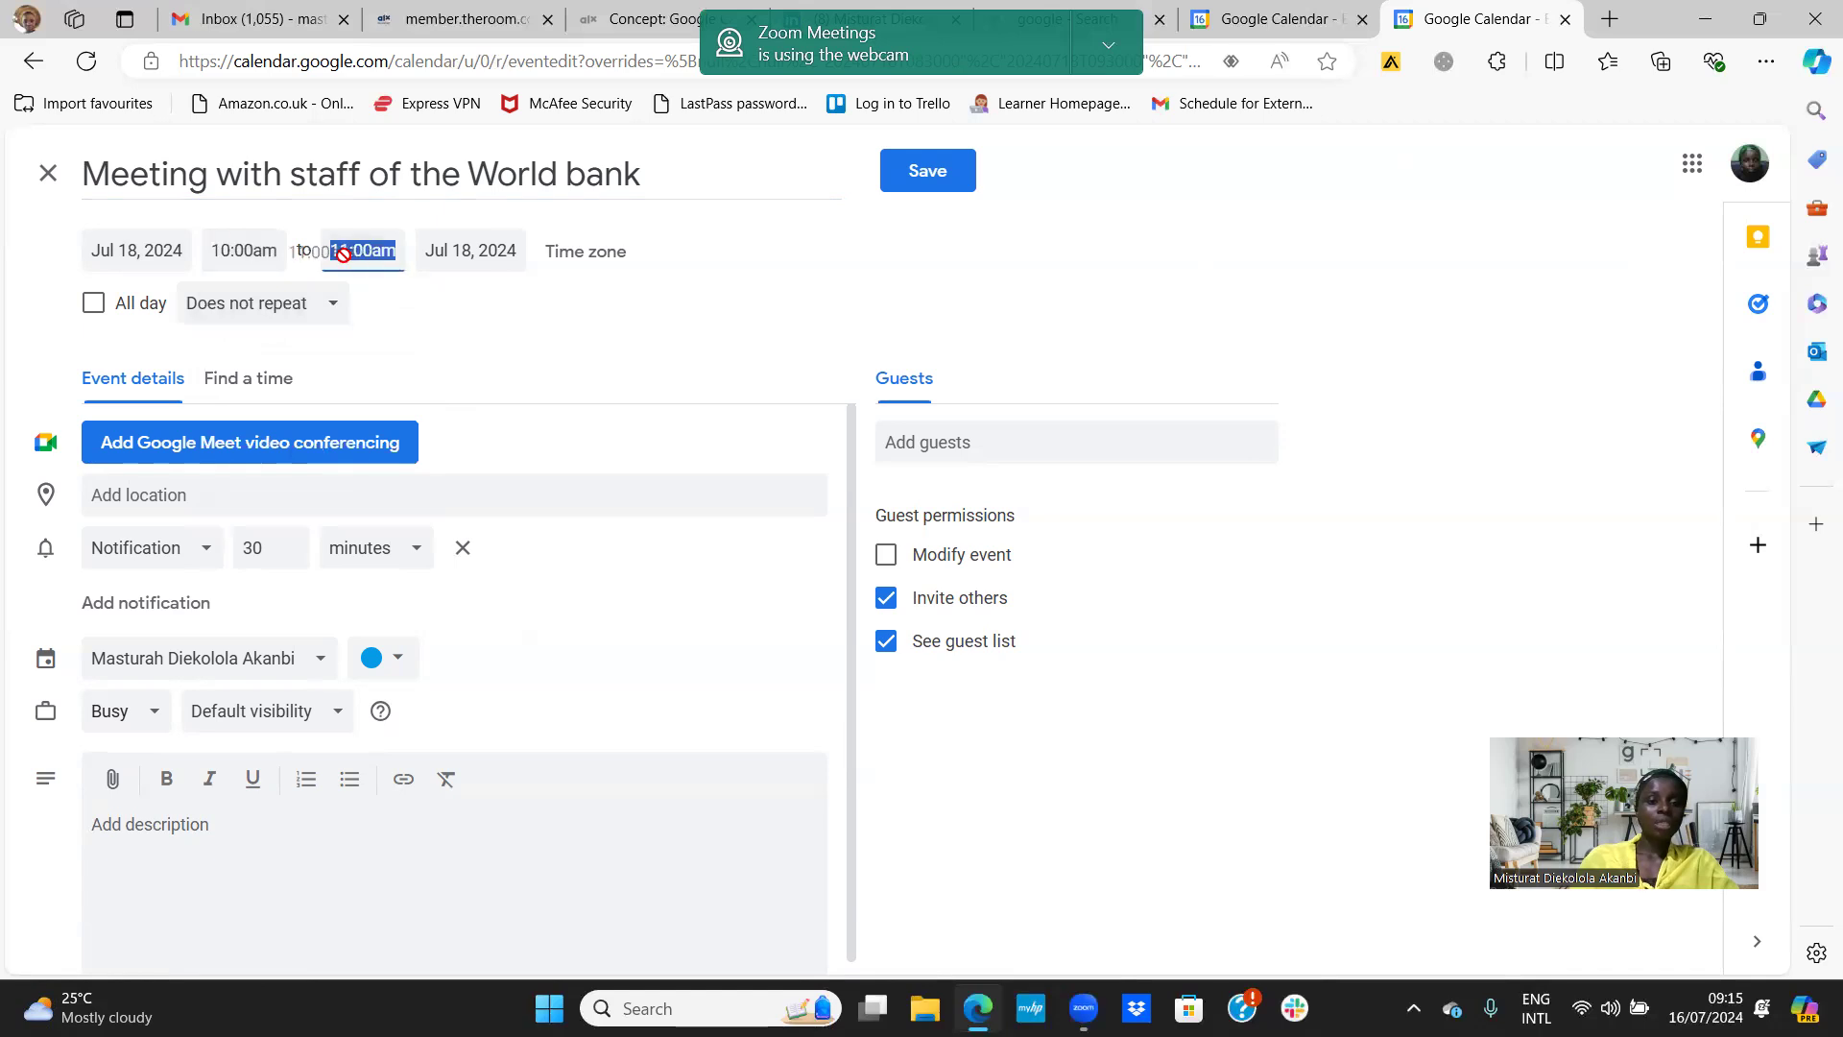
click(392, 255)
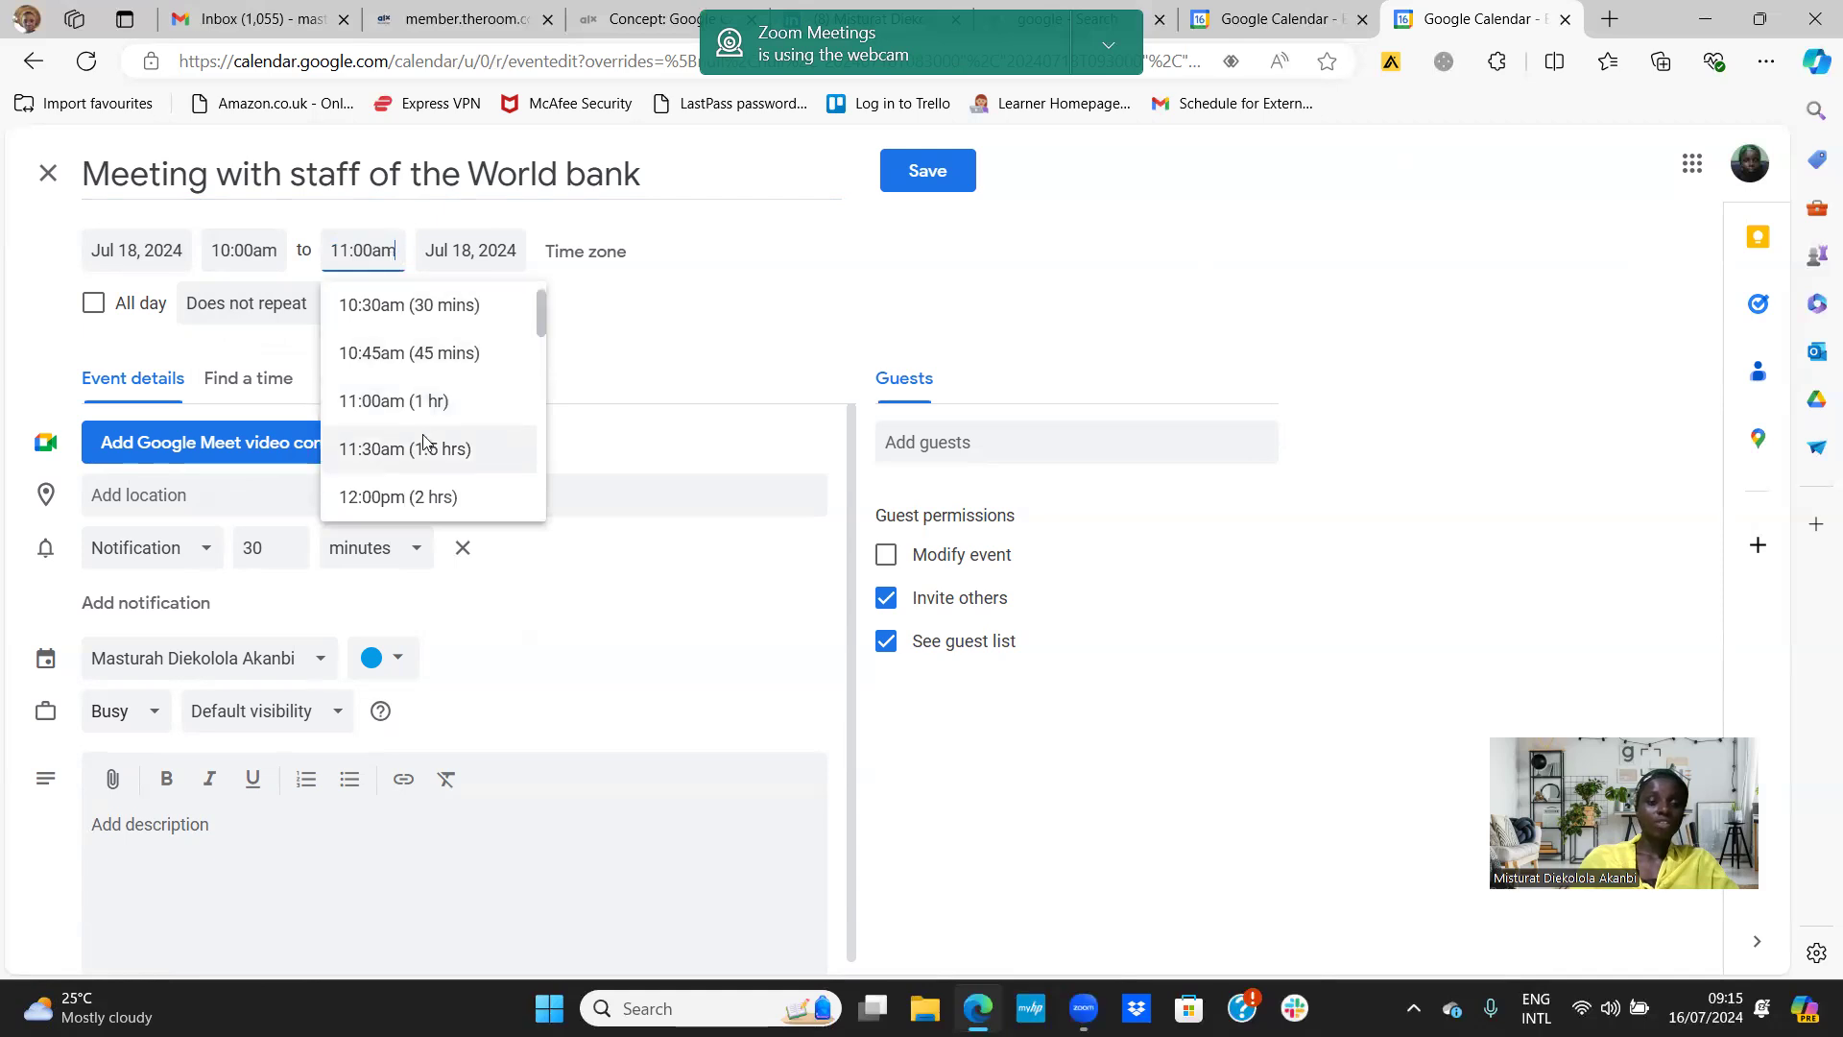
click(440, 493)
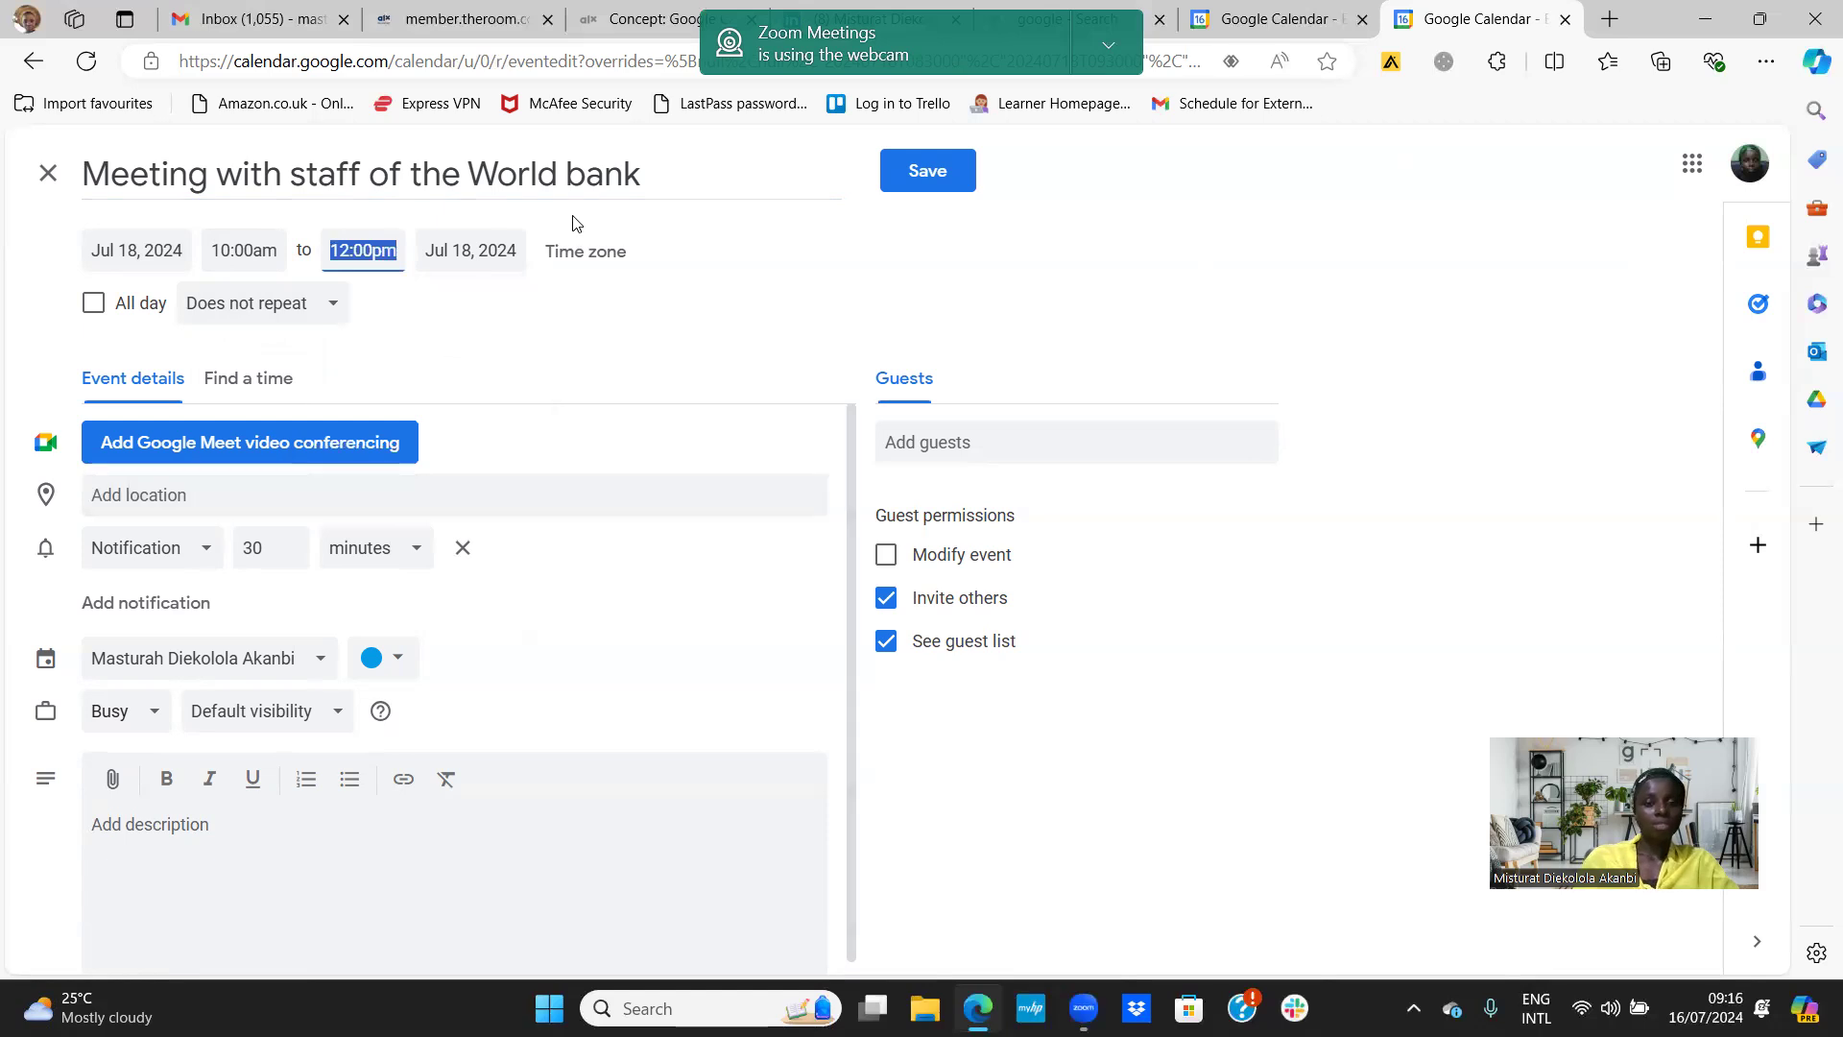
Confirm West Africa Standard Time as the event's time zone and set the meeting to repeat daily
click(586, 255)
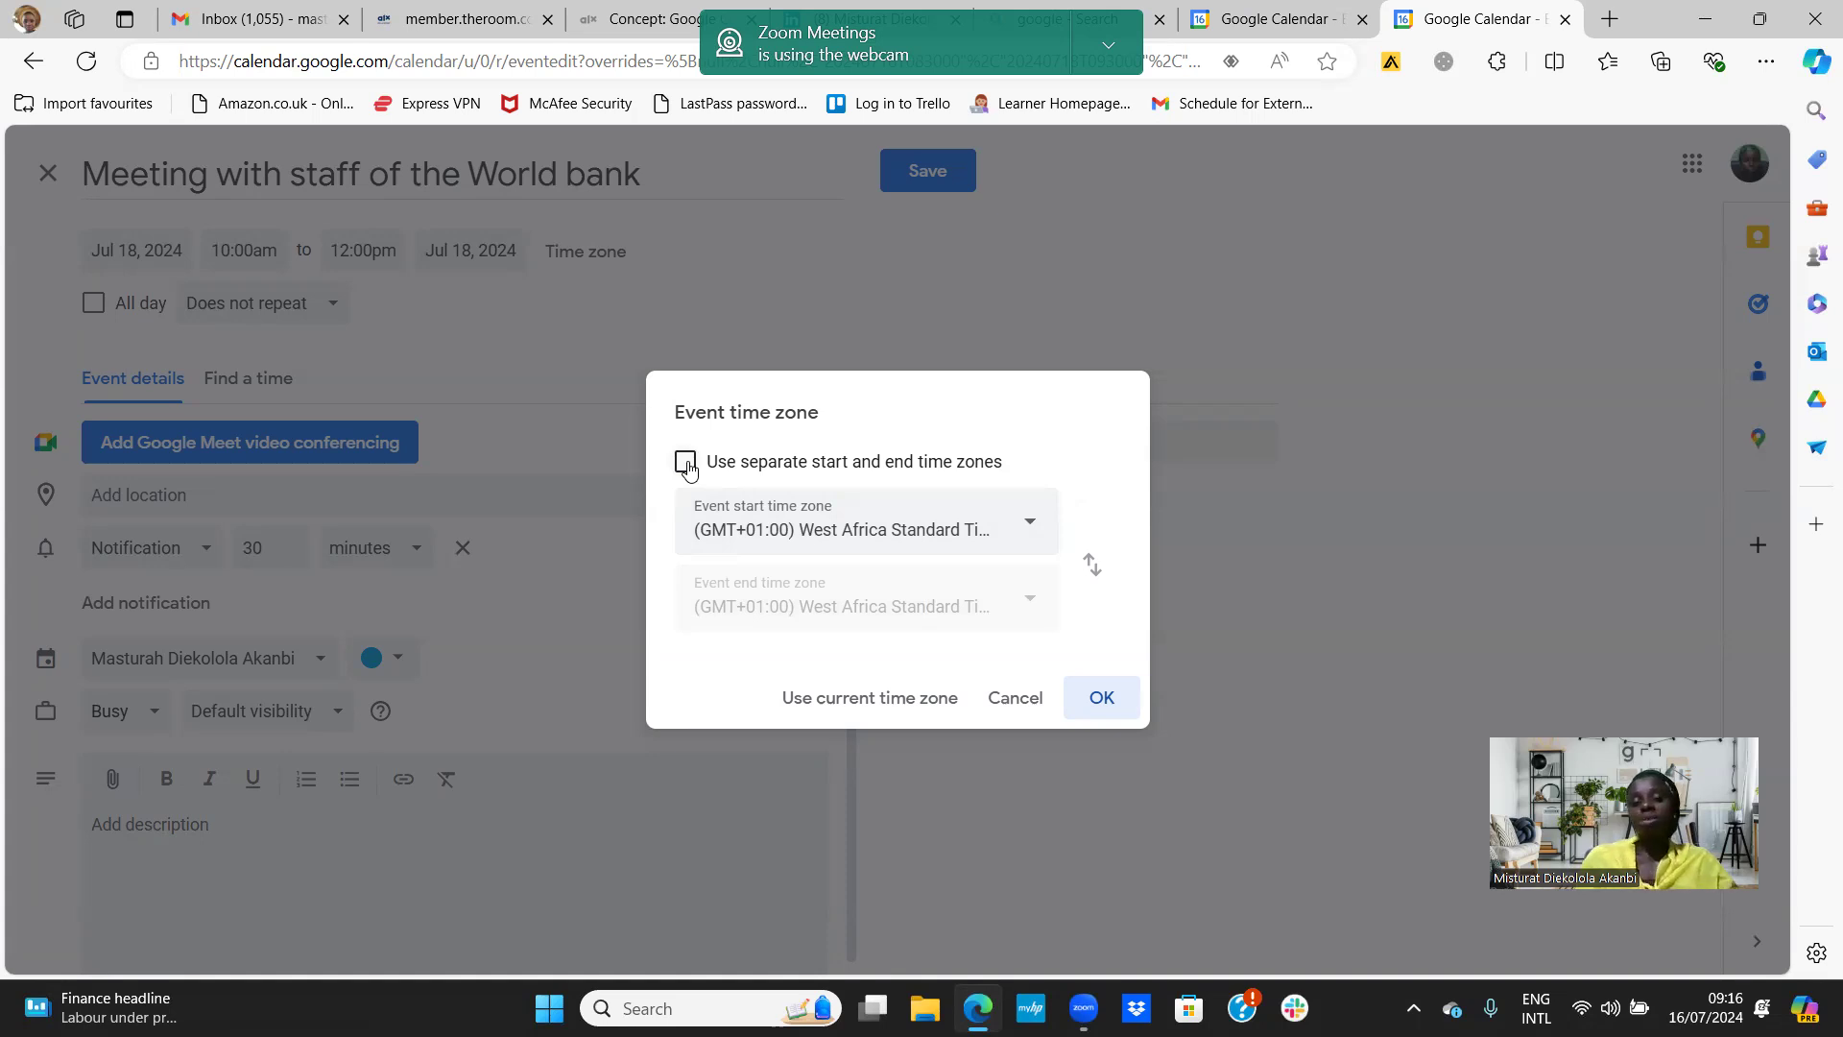
click(1097, 701)
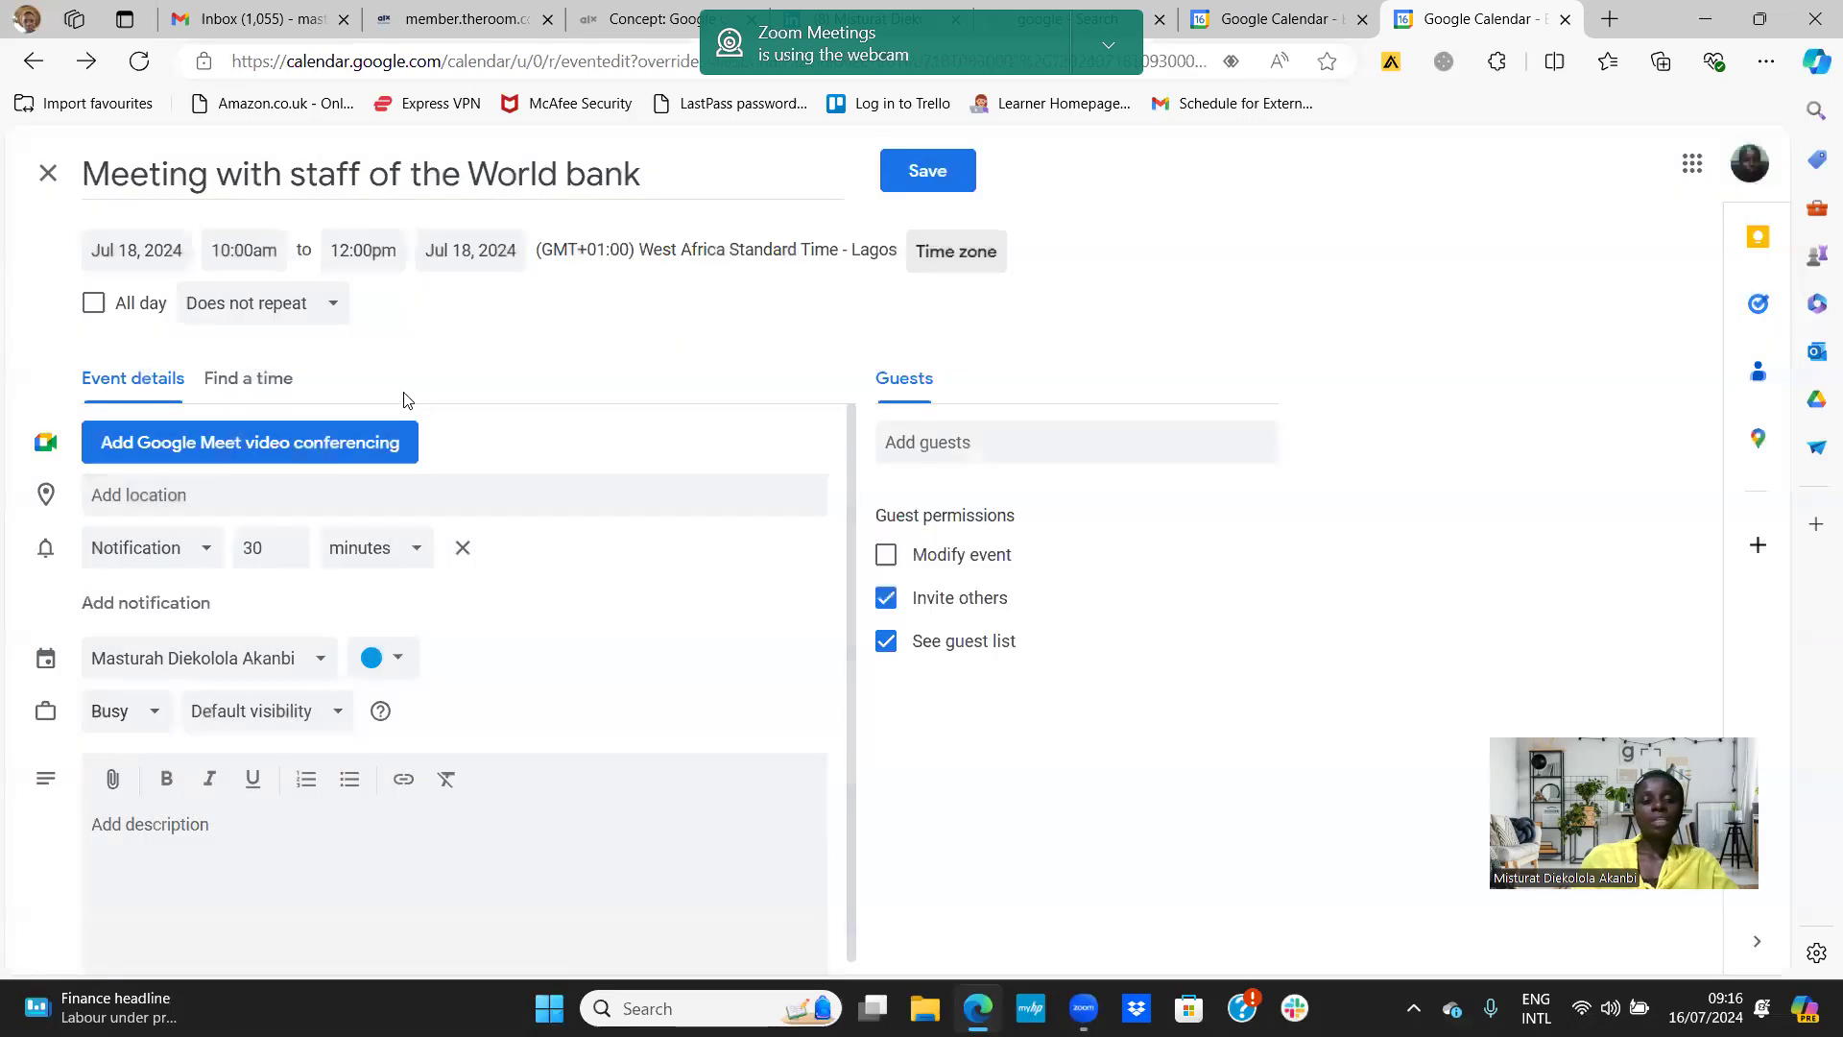
click(330, 309)
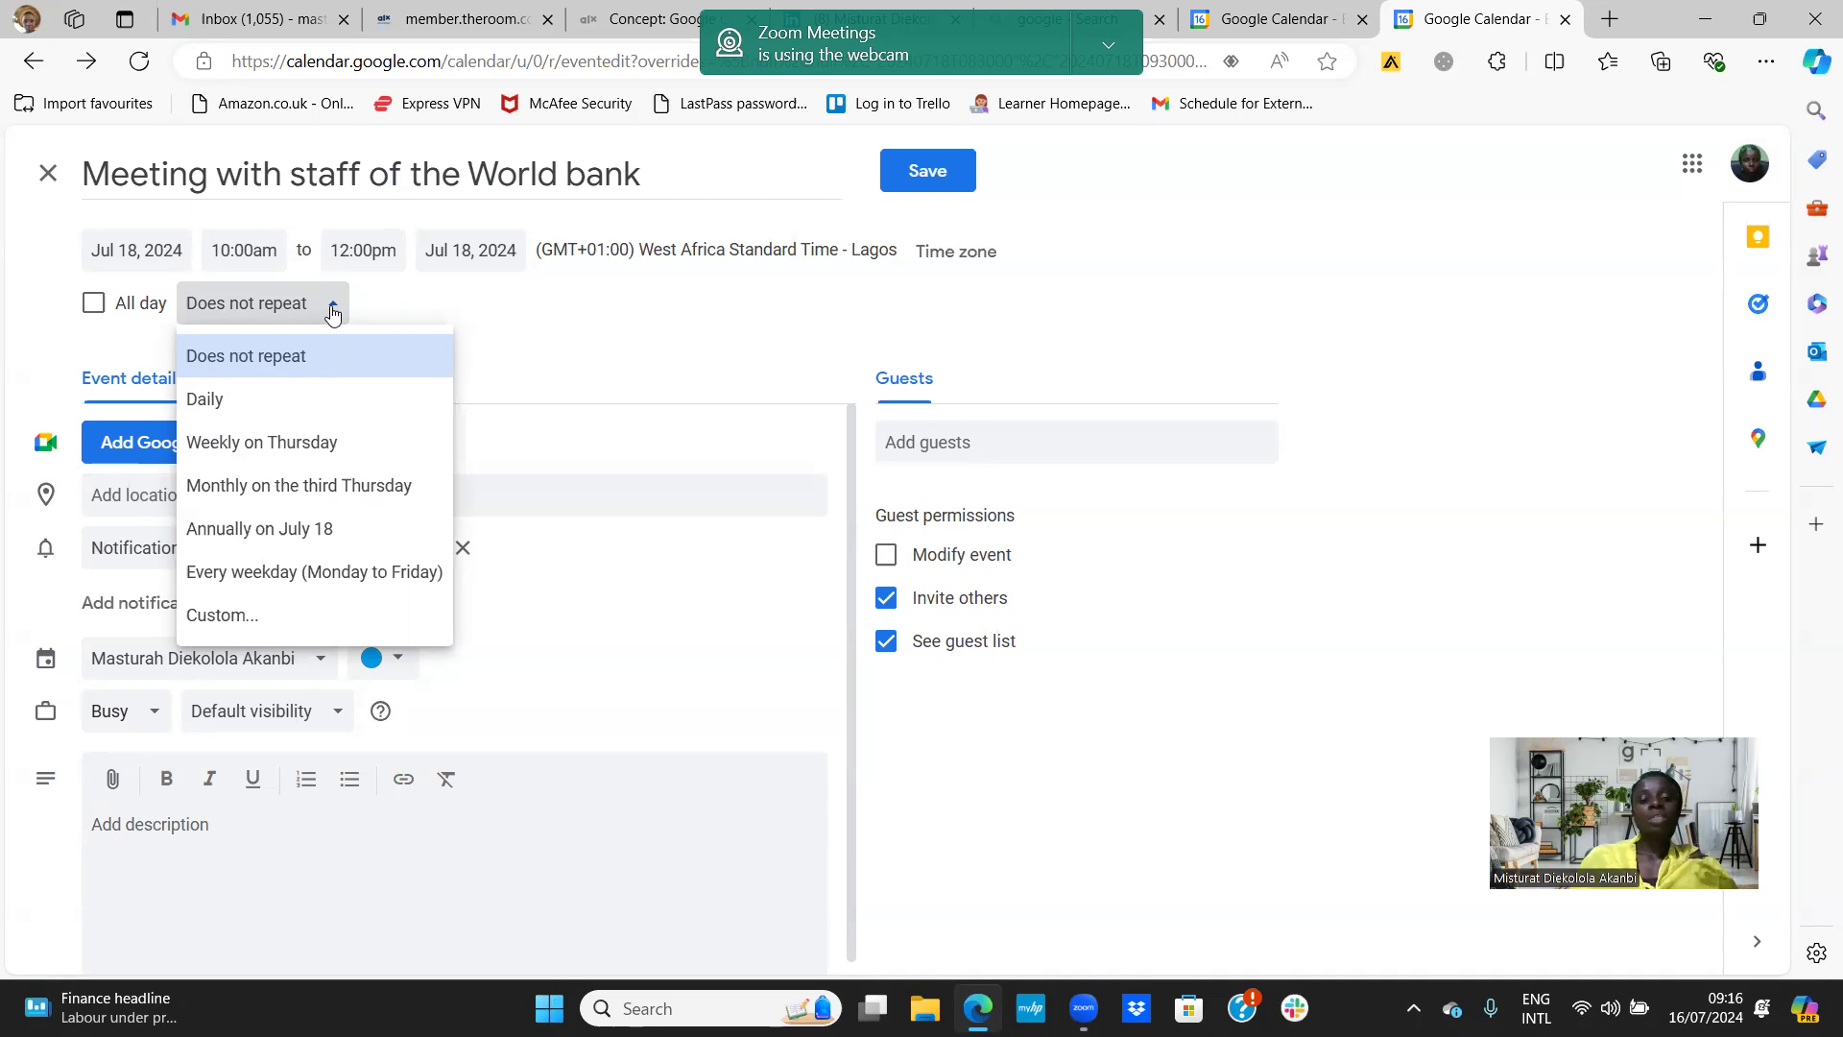
click(317, 407)
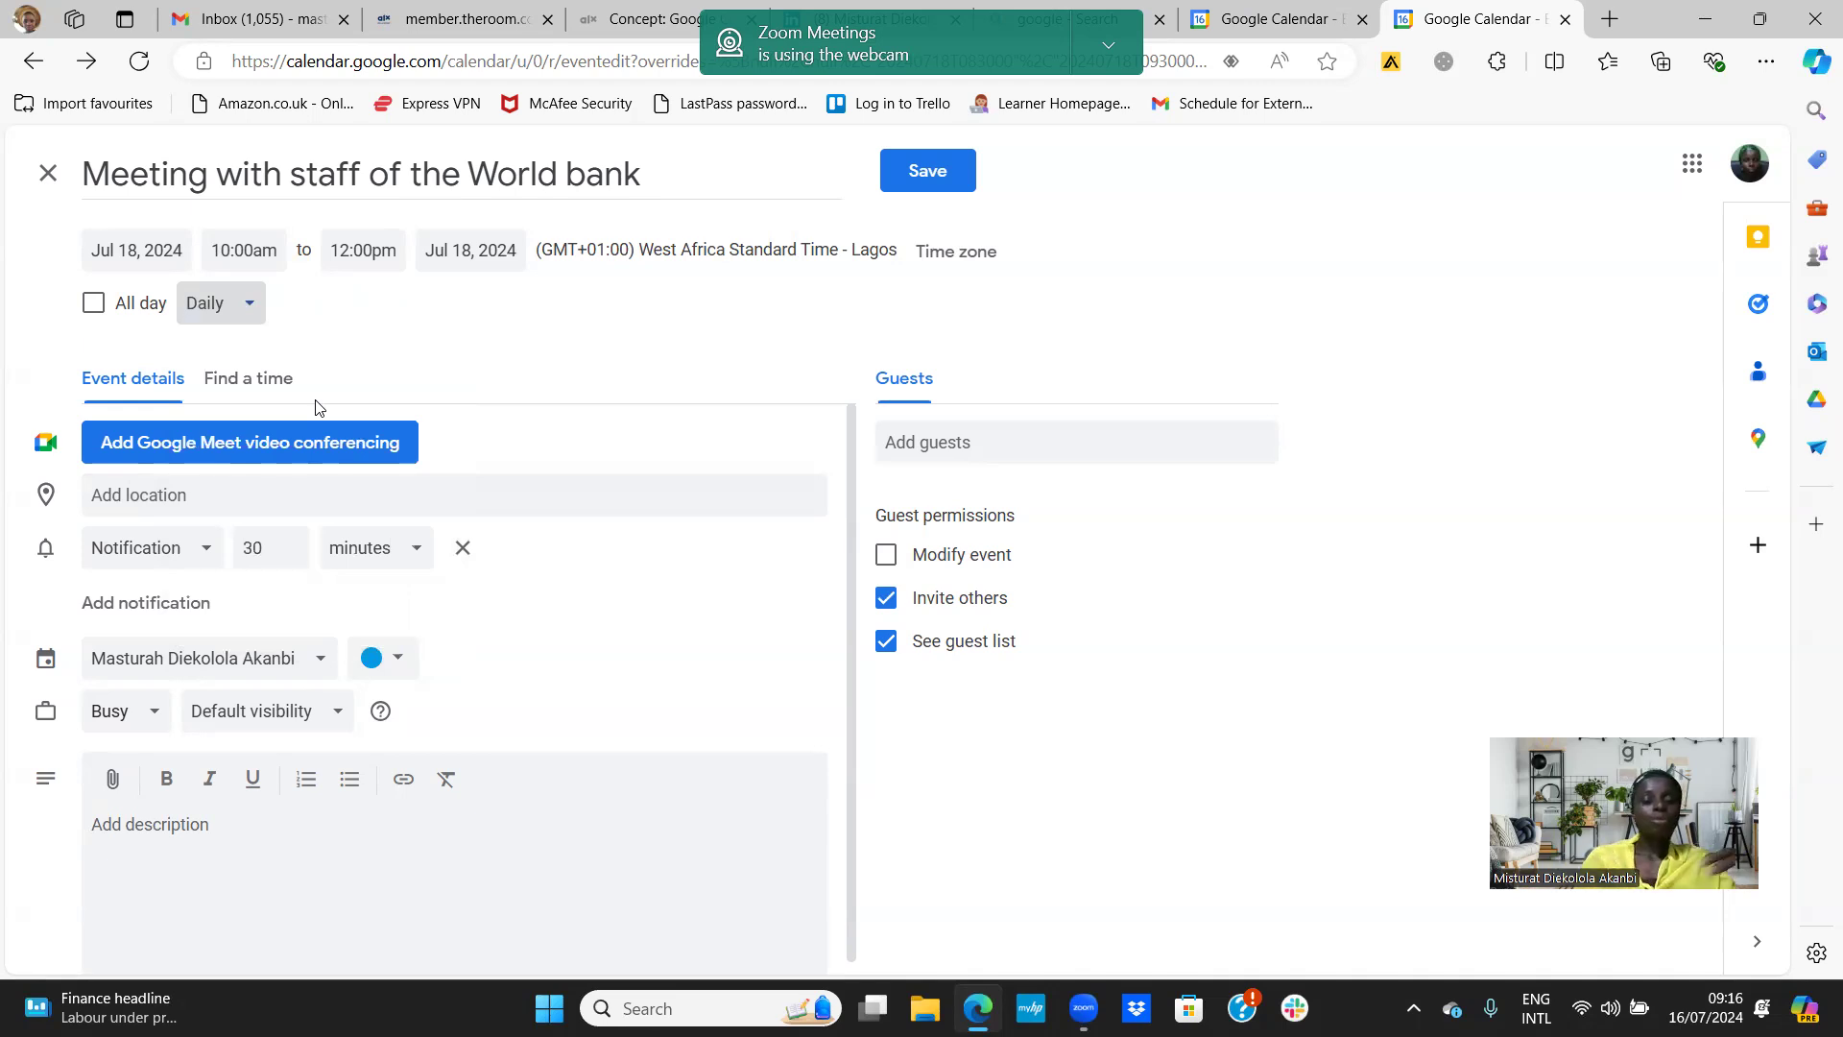
Open a custom recurrence for the meeting and make it repeat every 2 weeks
click(257, 313)
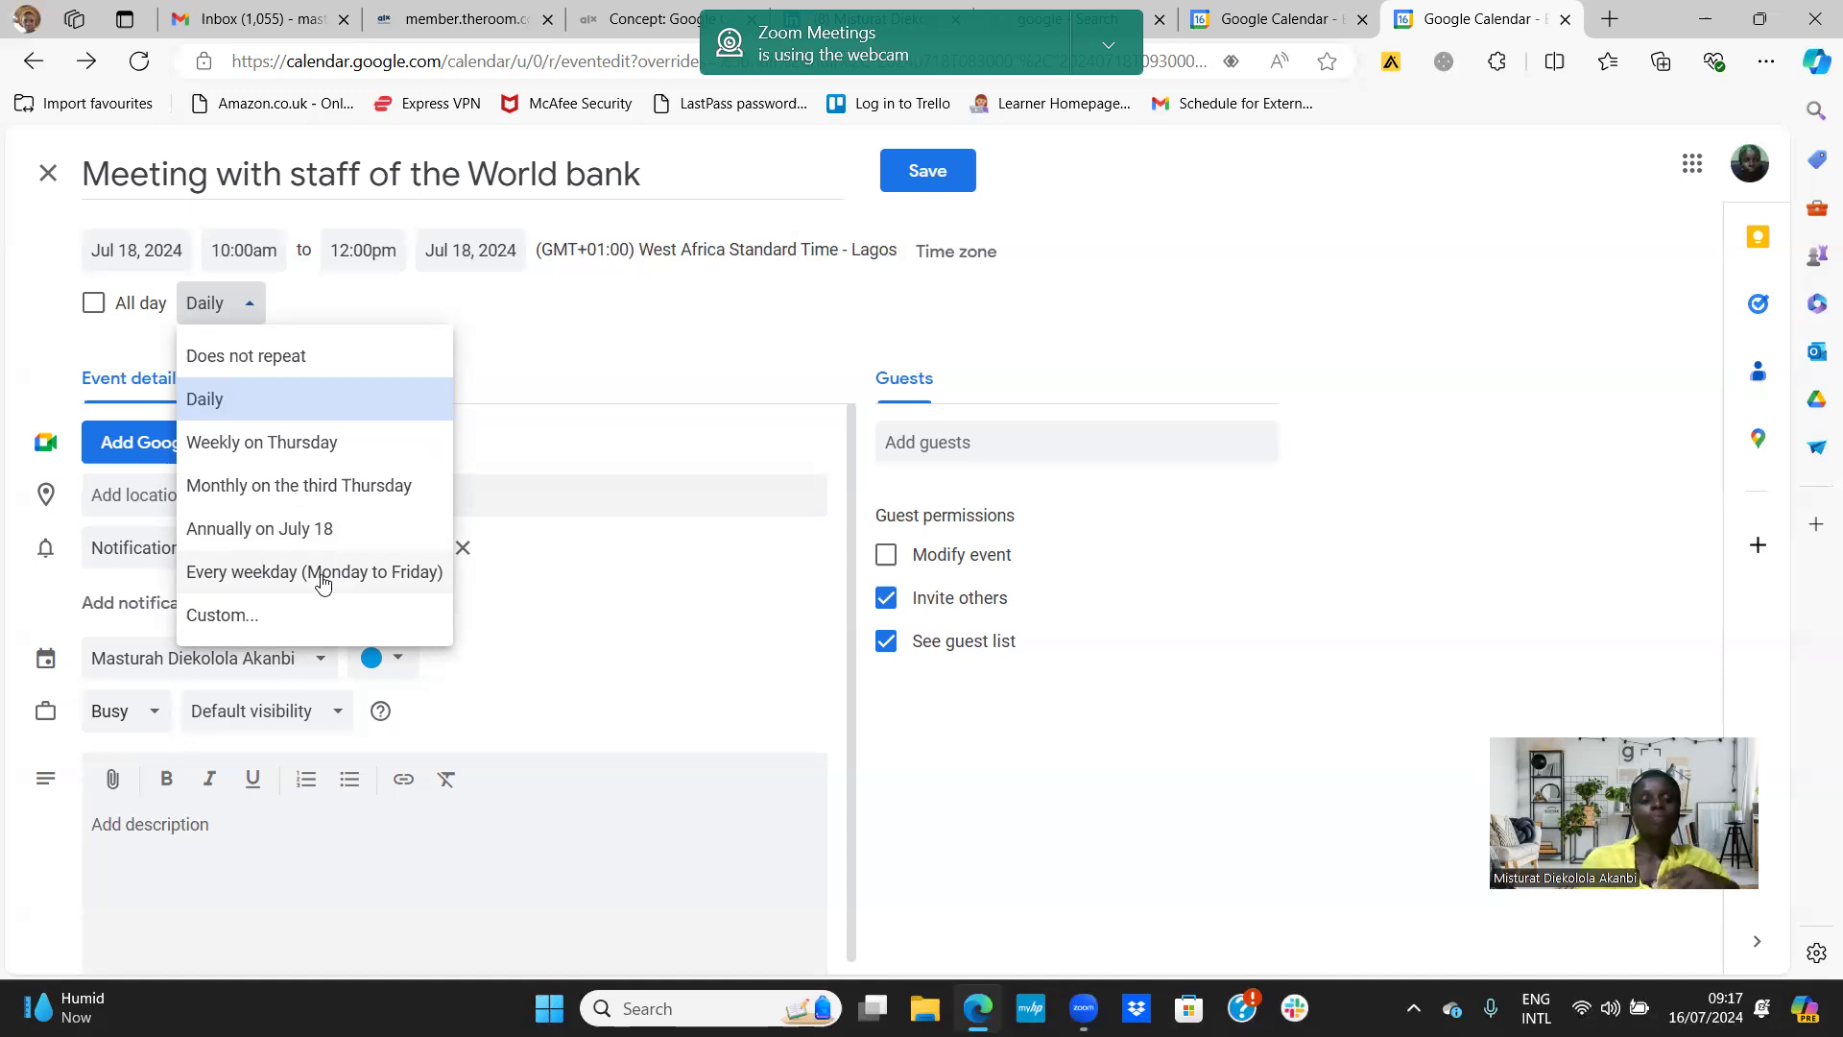
click(314, 634)
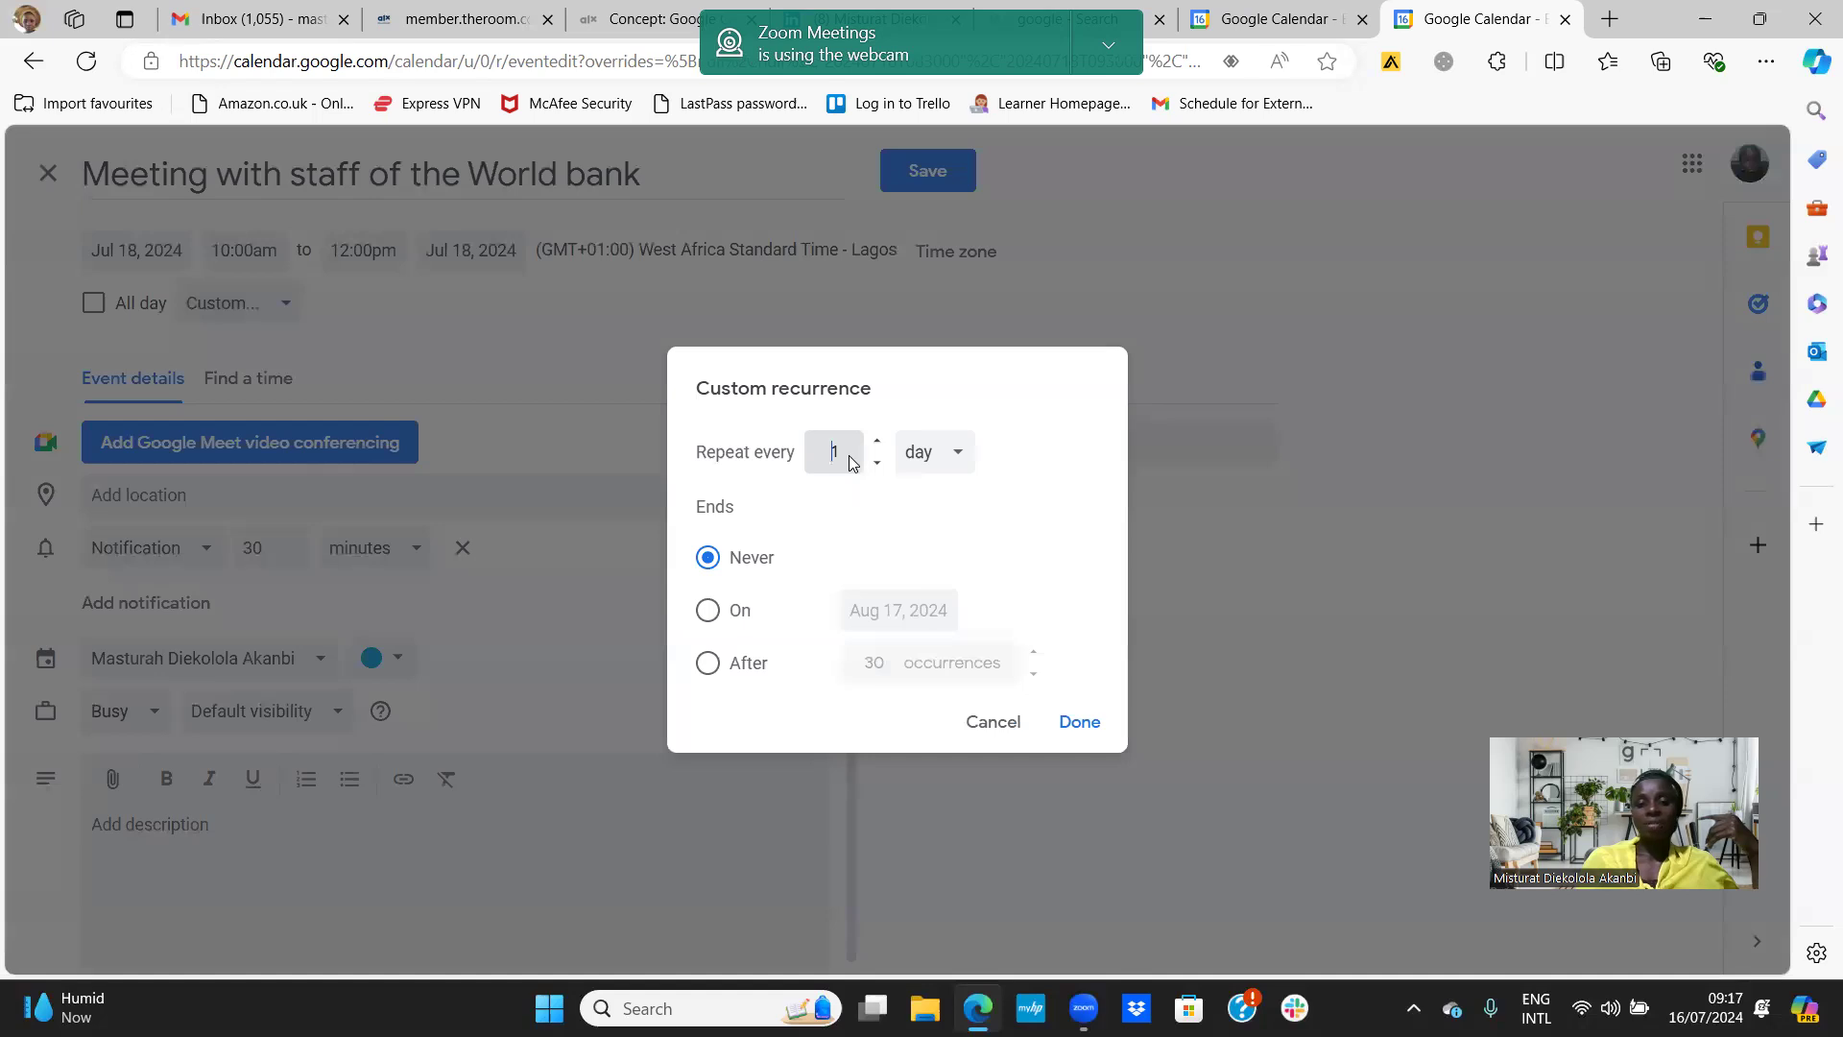
drag(846, 443, 804, 453)
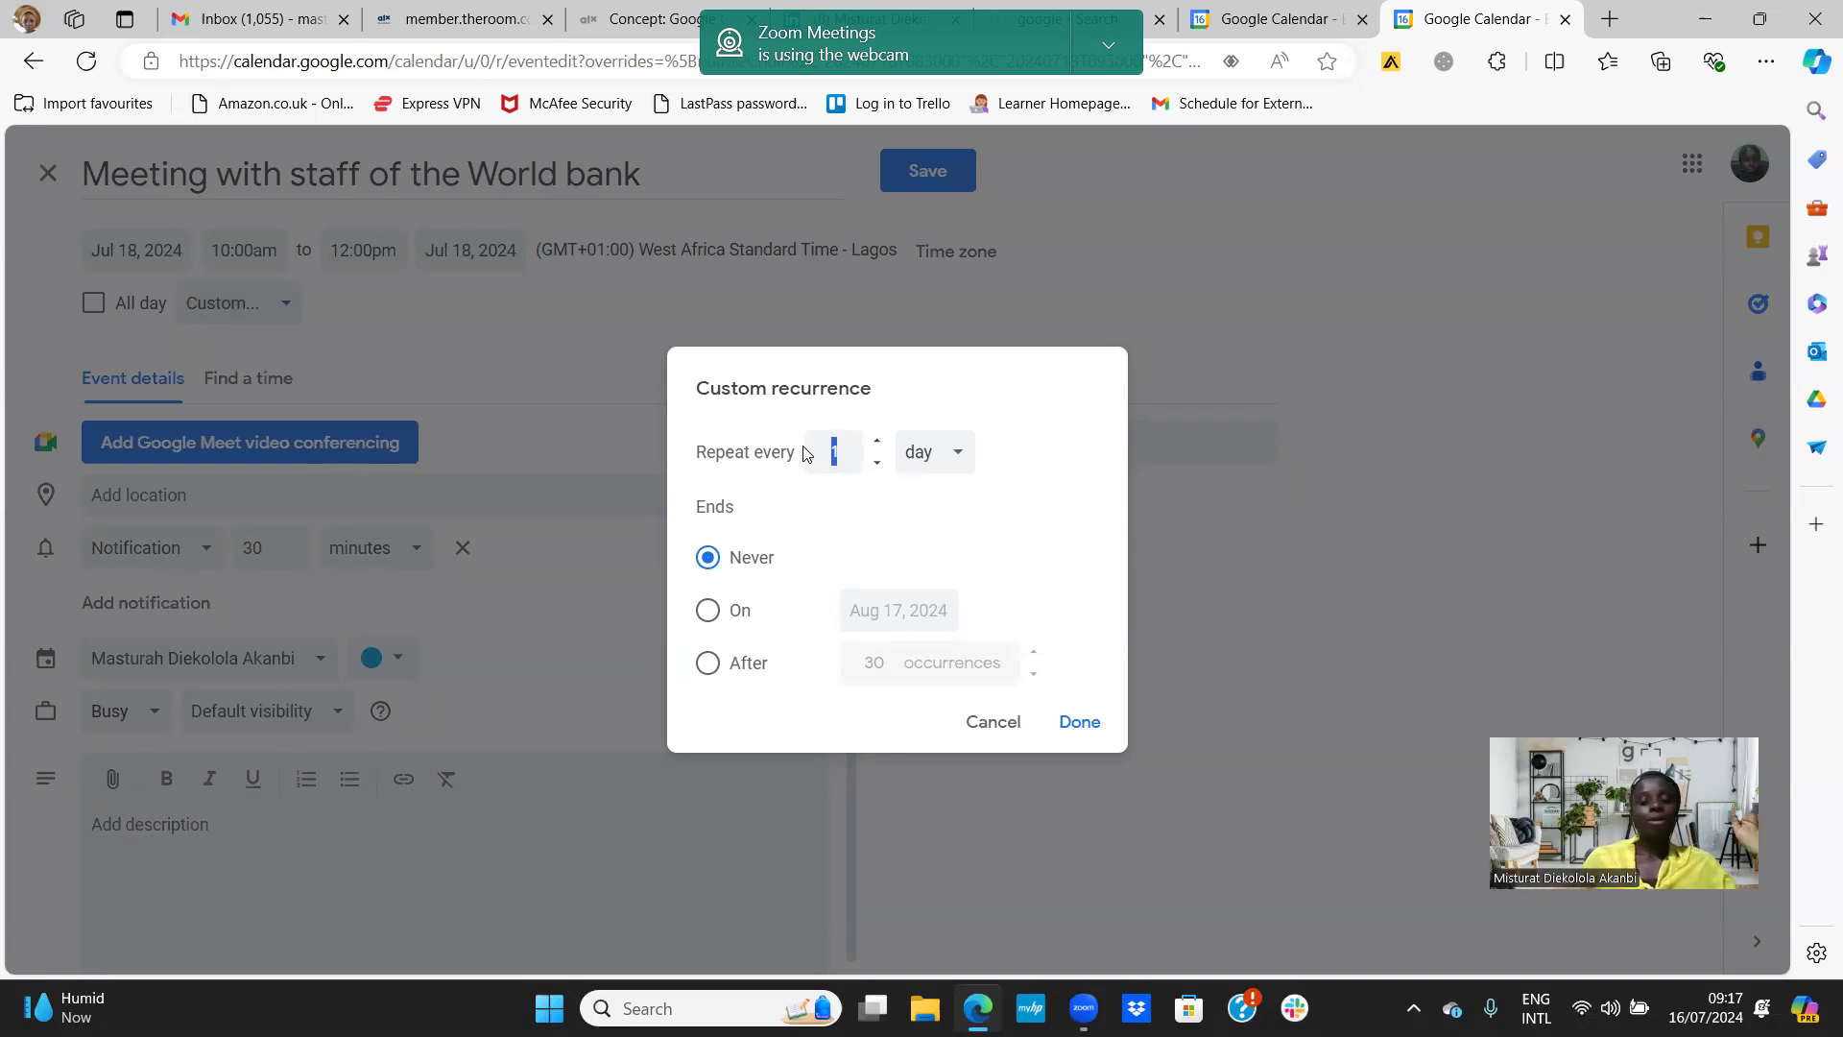
text(2)
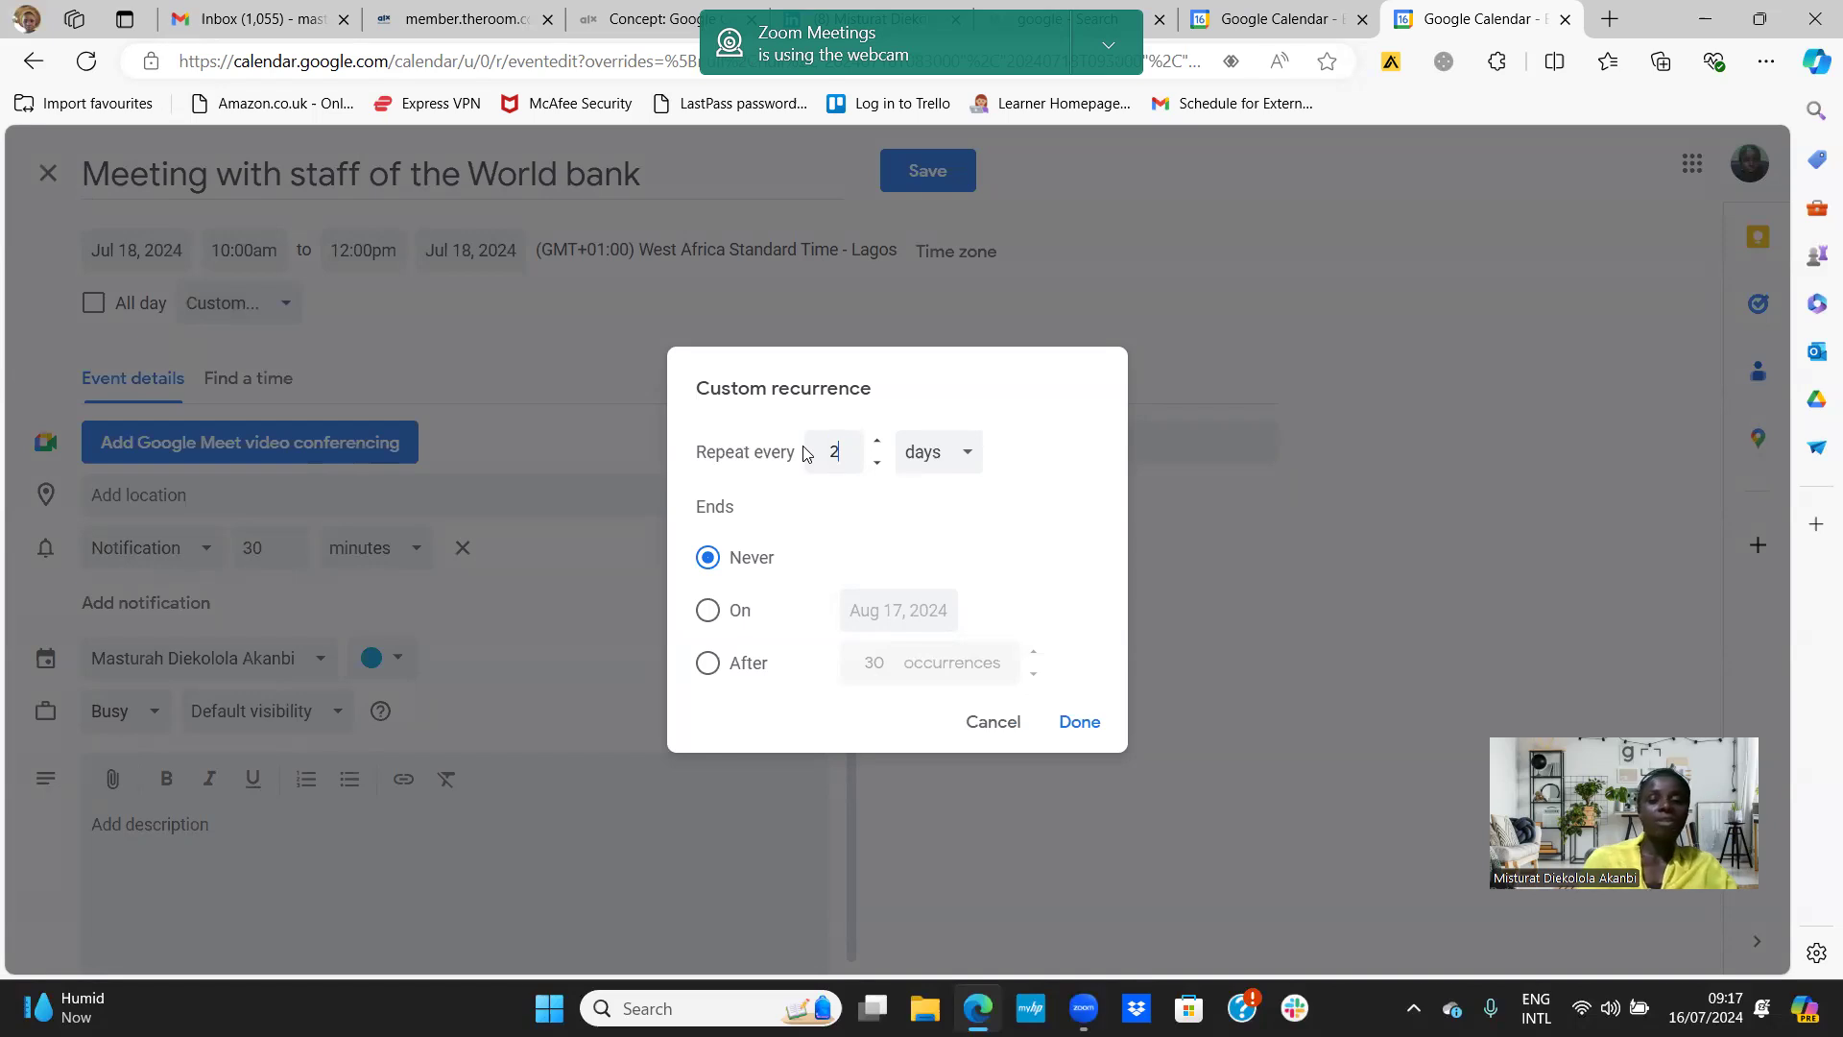
click(969, 465)
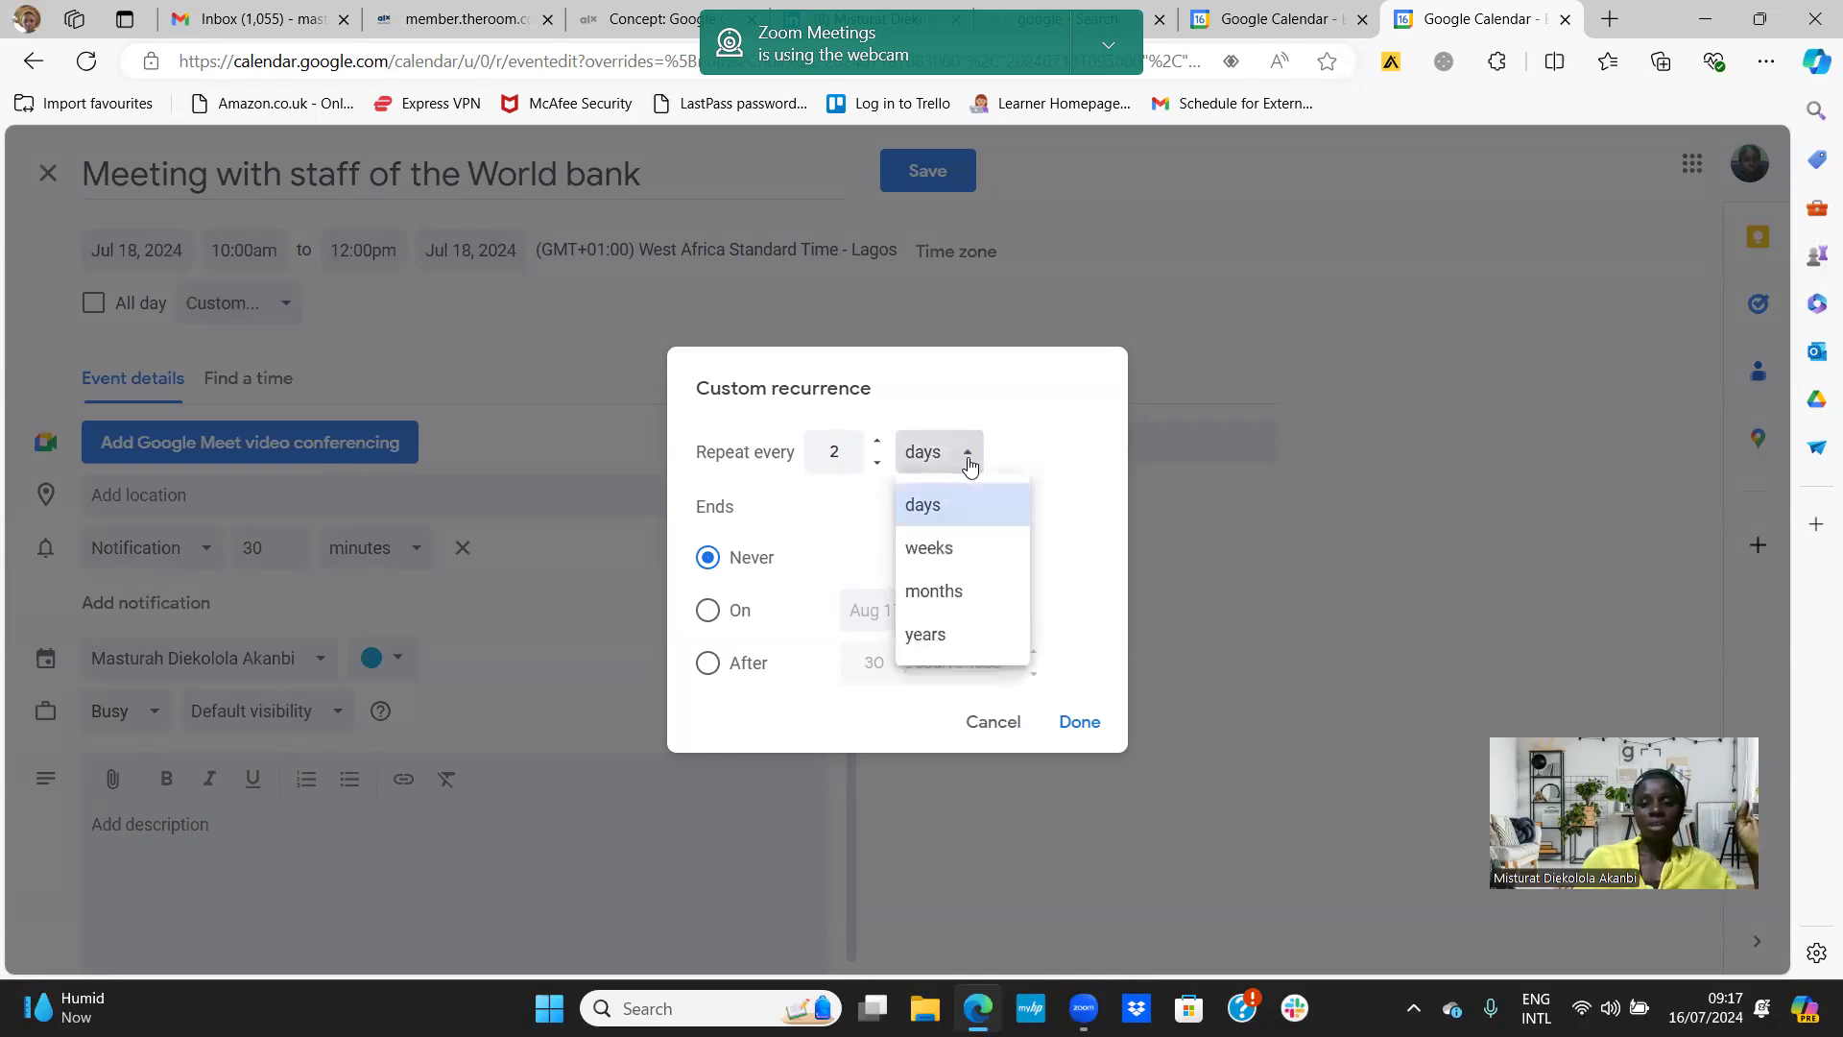
click(945, 552)
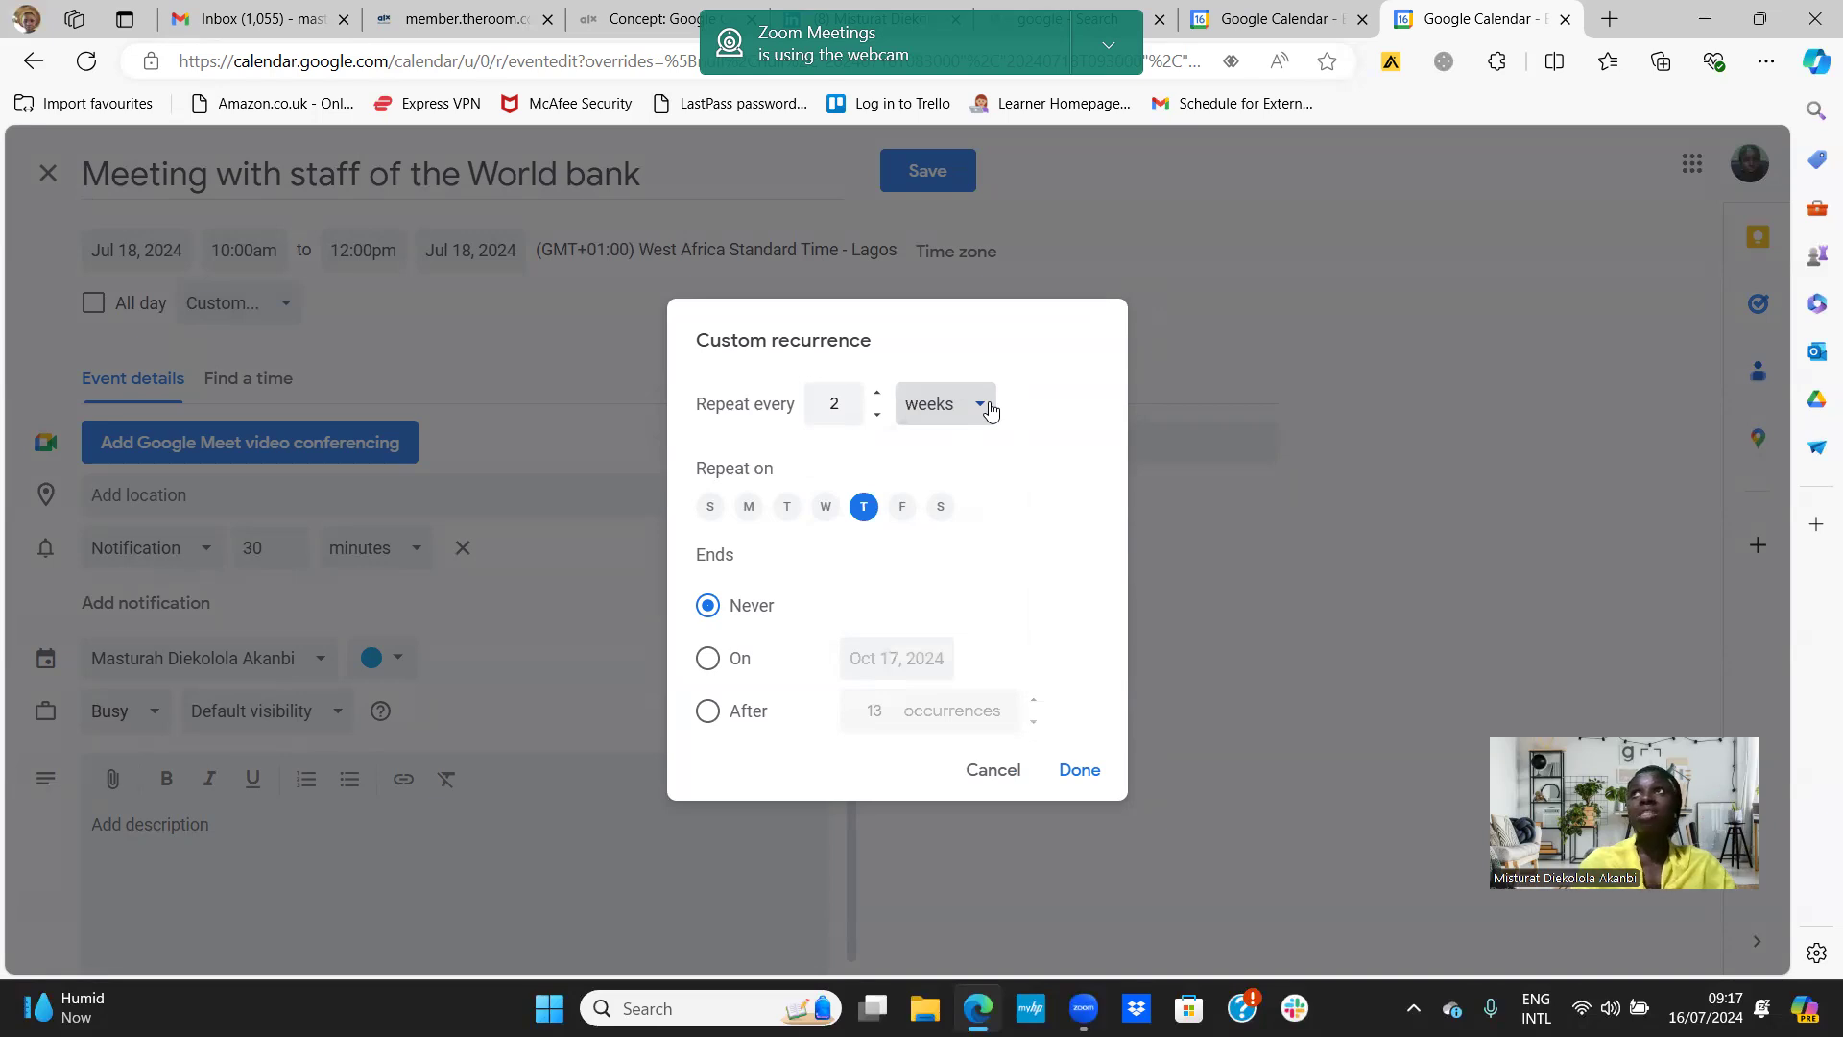
Change the custom recurrence to every 3 months, keeping it monthly on day 18
click(849, 411)
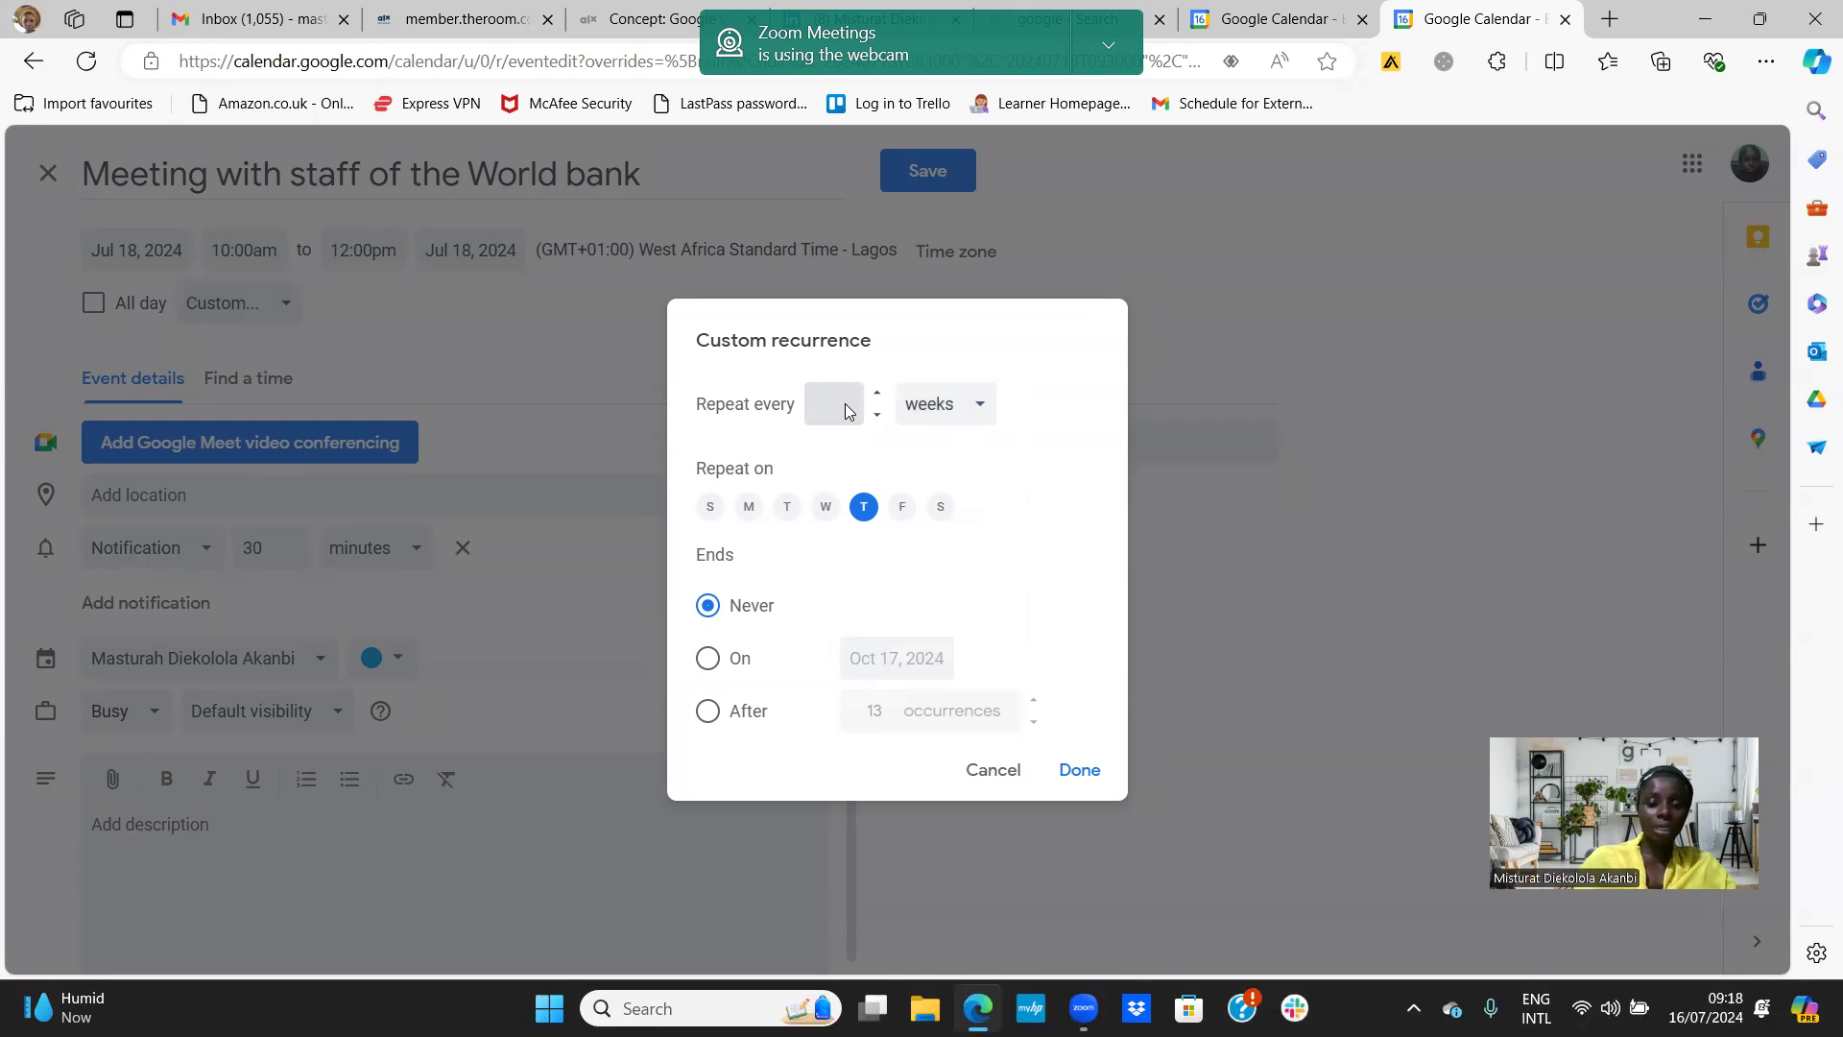
click(981, 404)
click(976, 549)
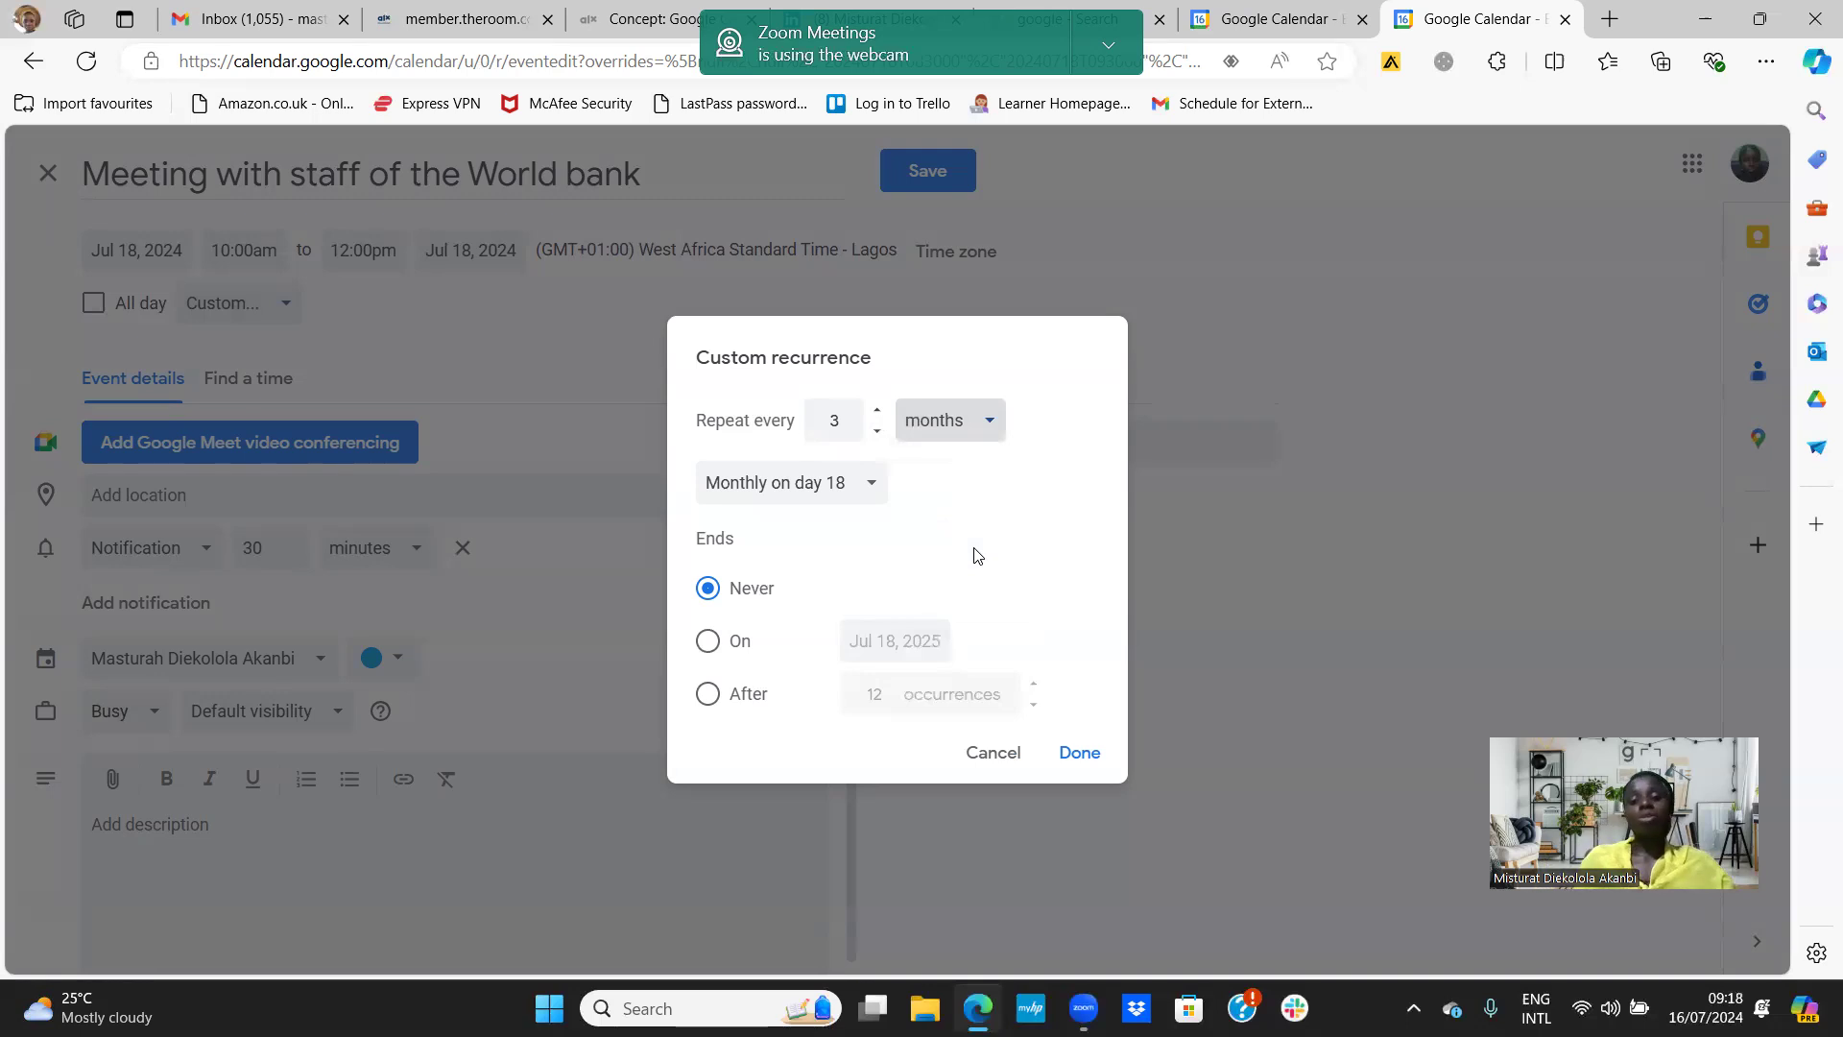
click(869, 493)
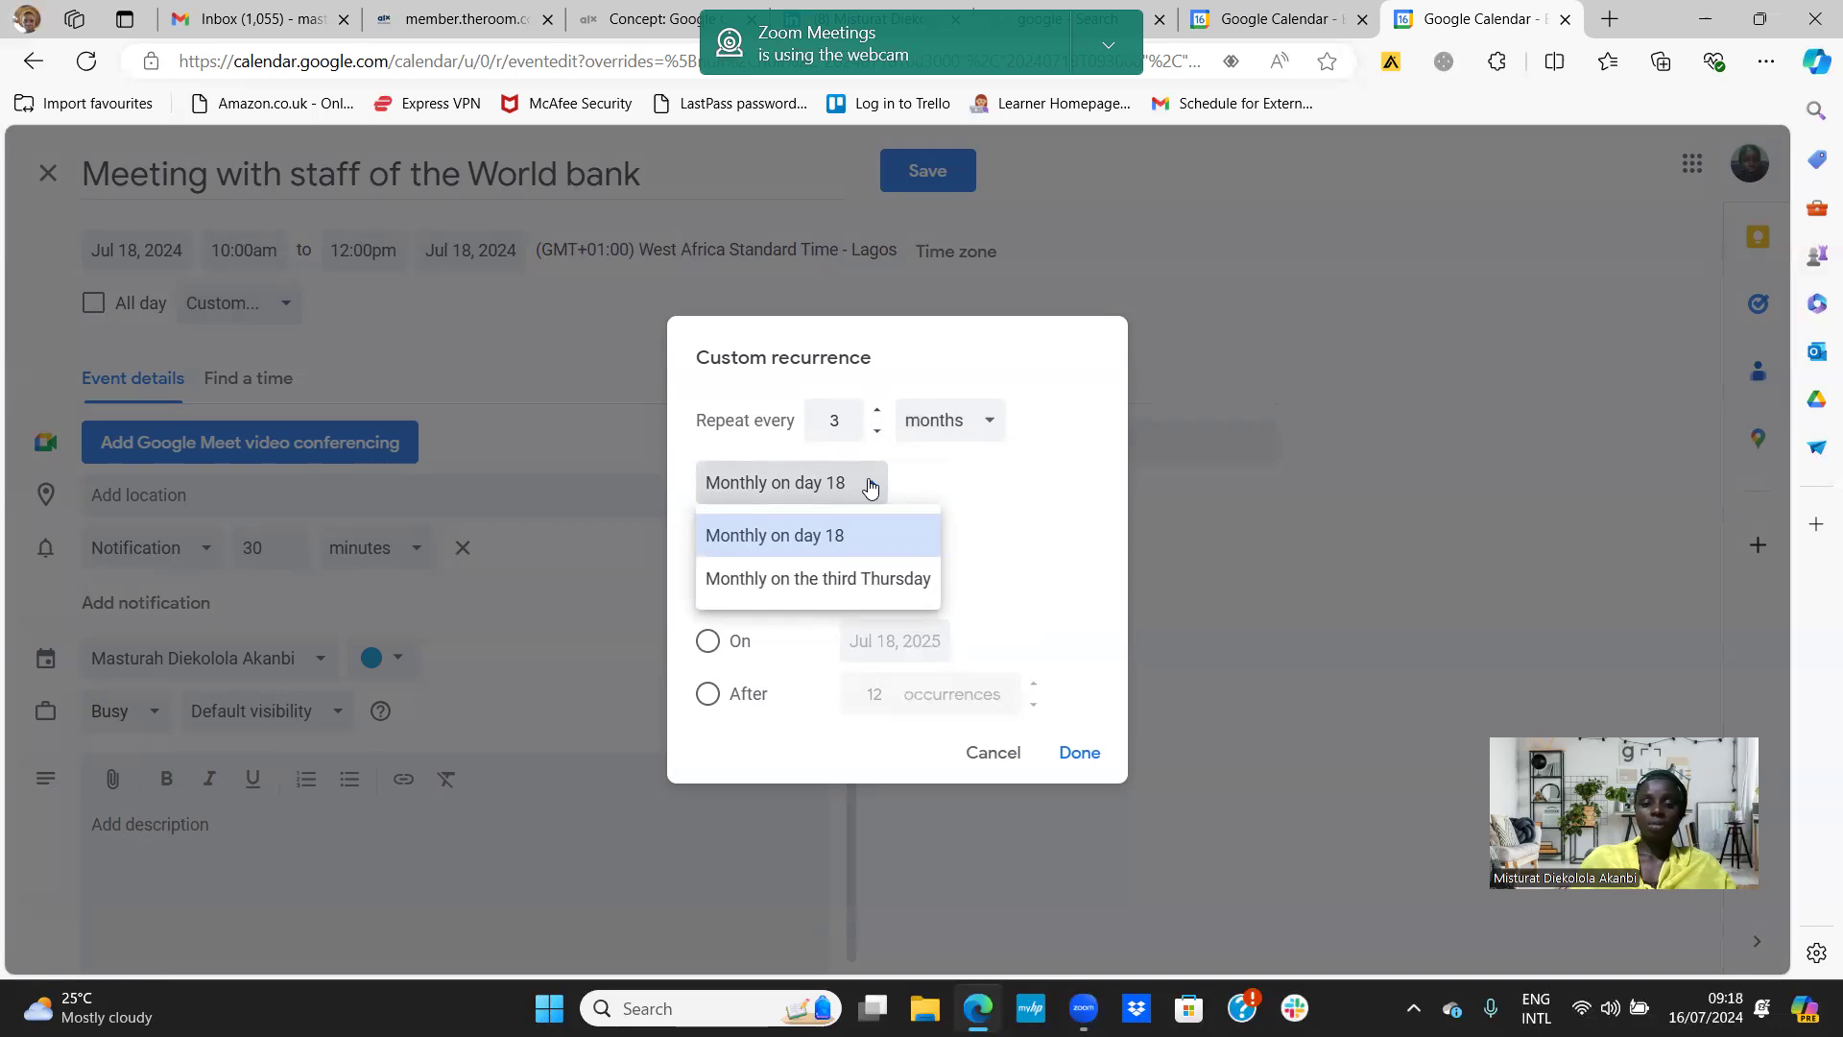
click(870, 489)
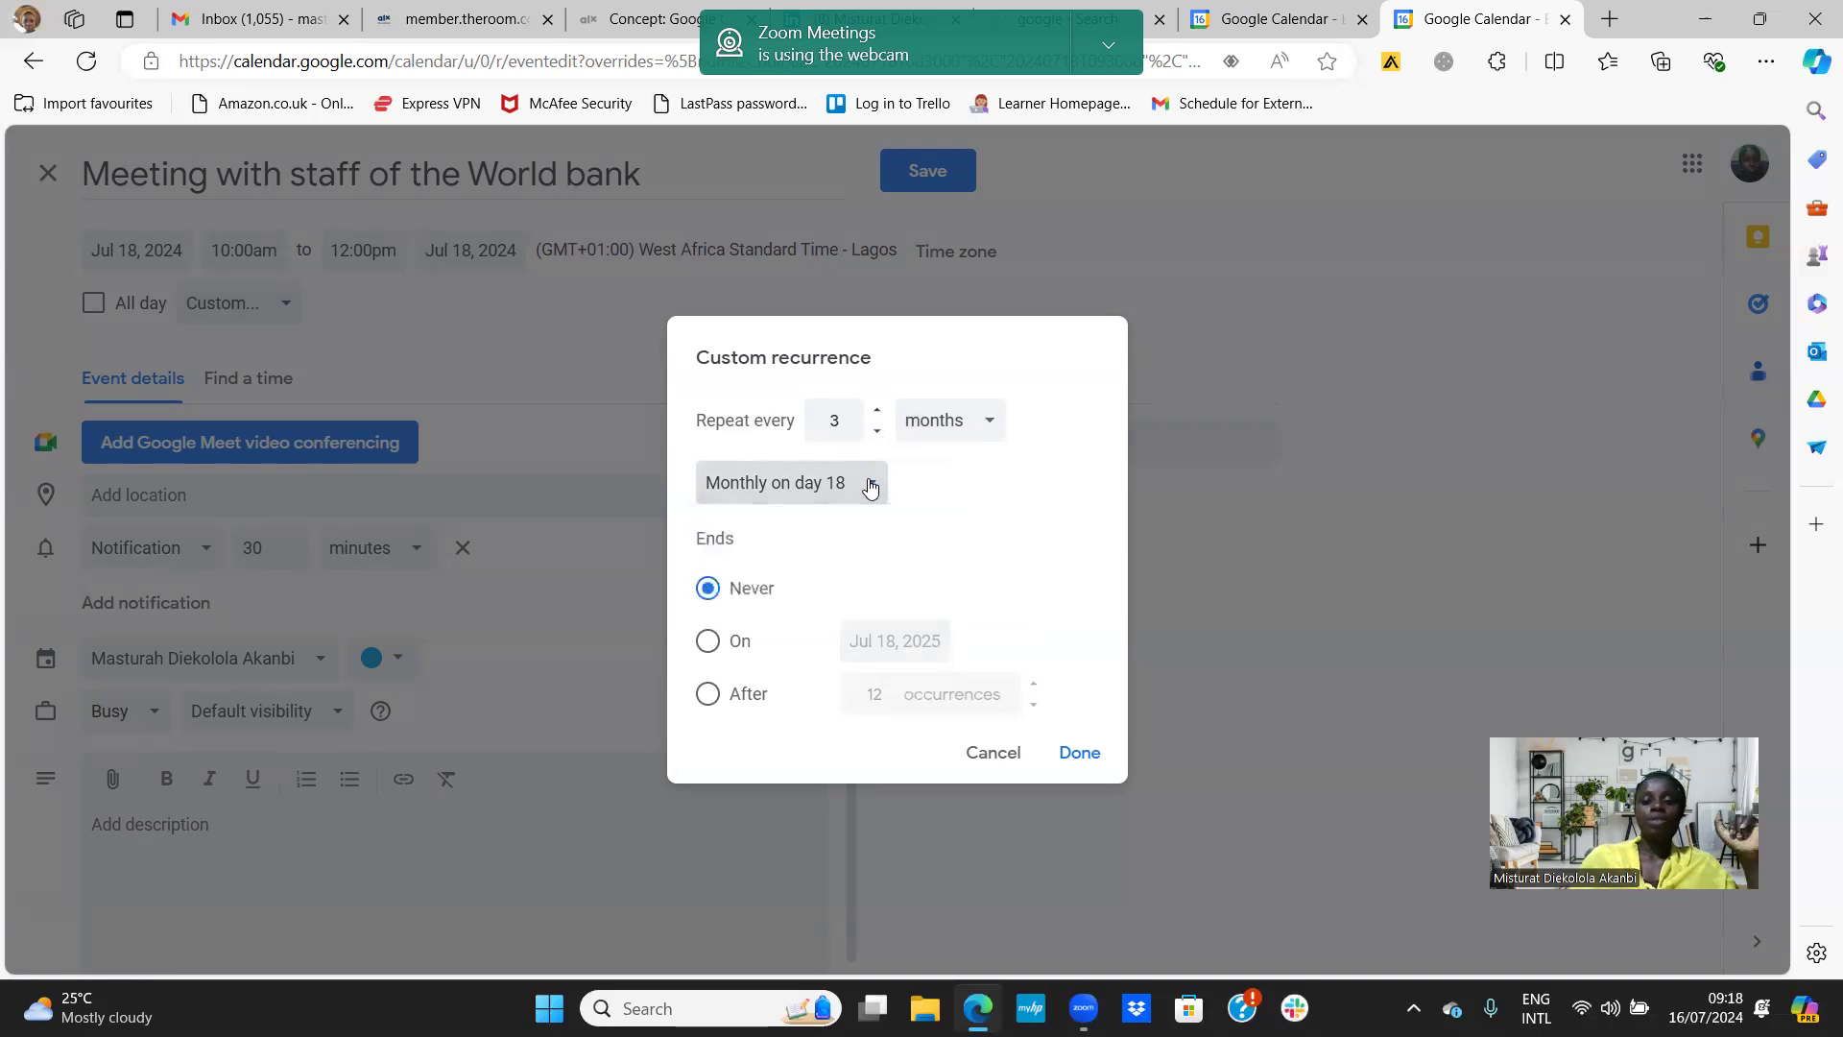
Set the custom recurrence to end on Jul 18, 2026
click(709, 642)
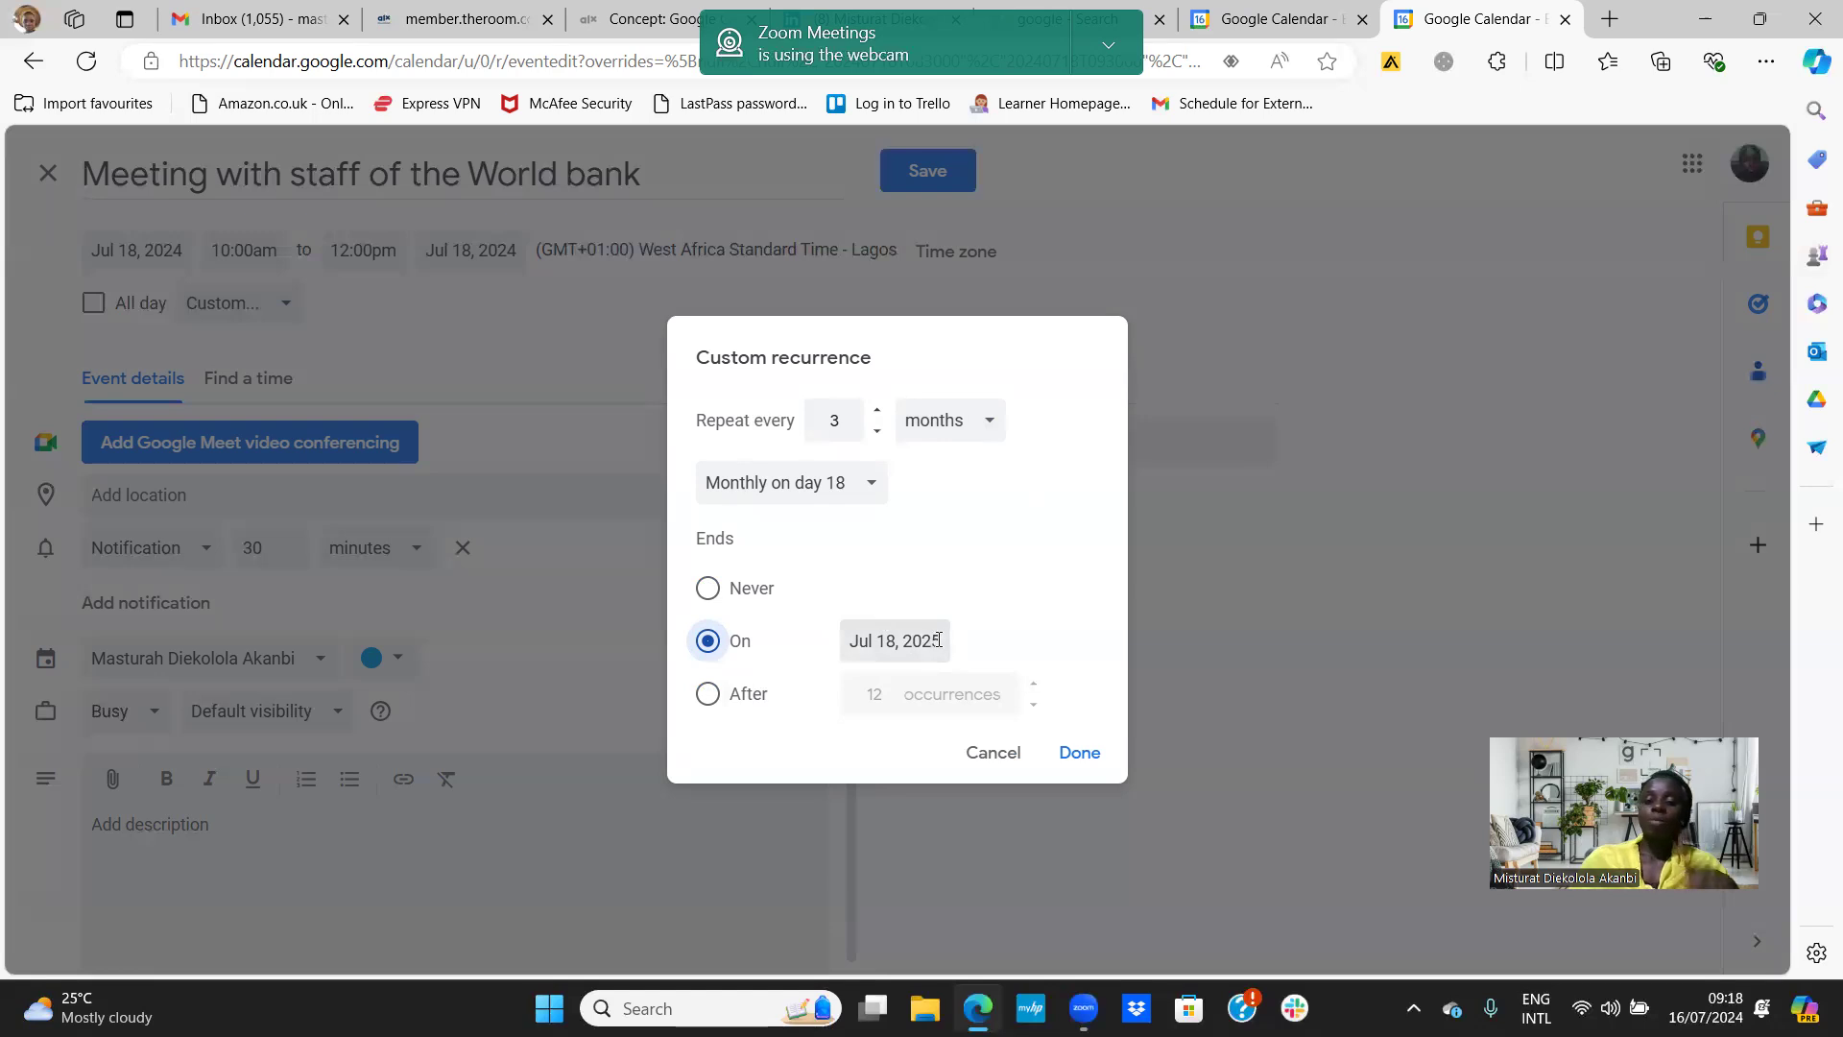
drag(943, 641, 854, 642)
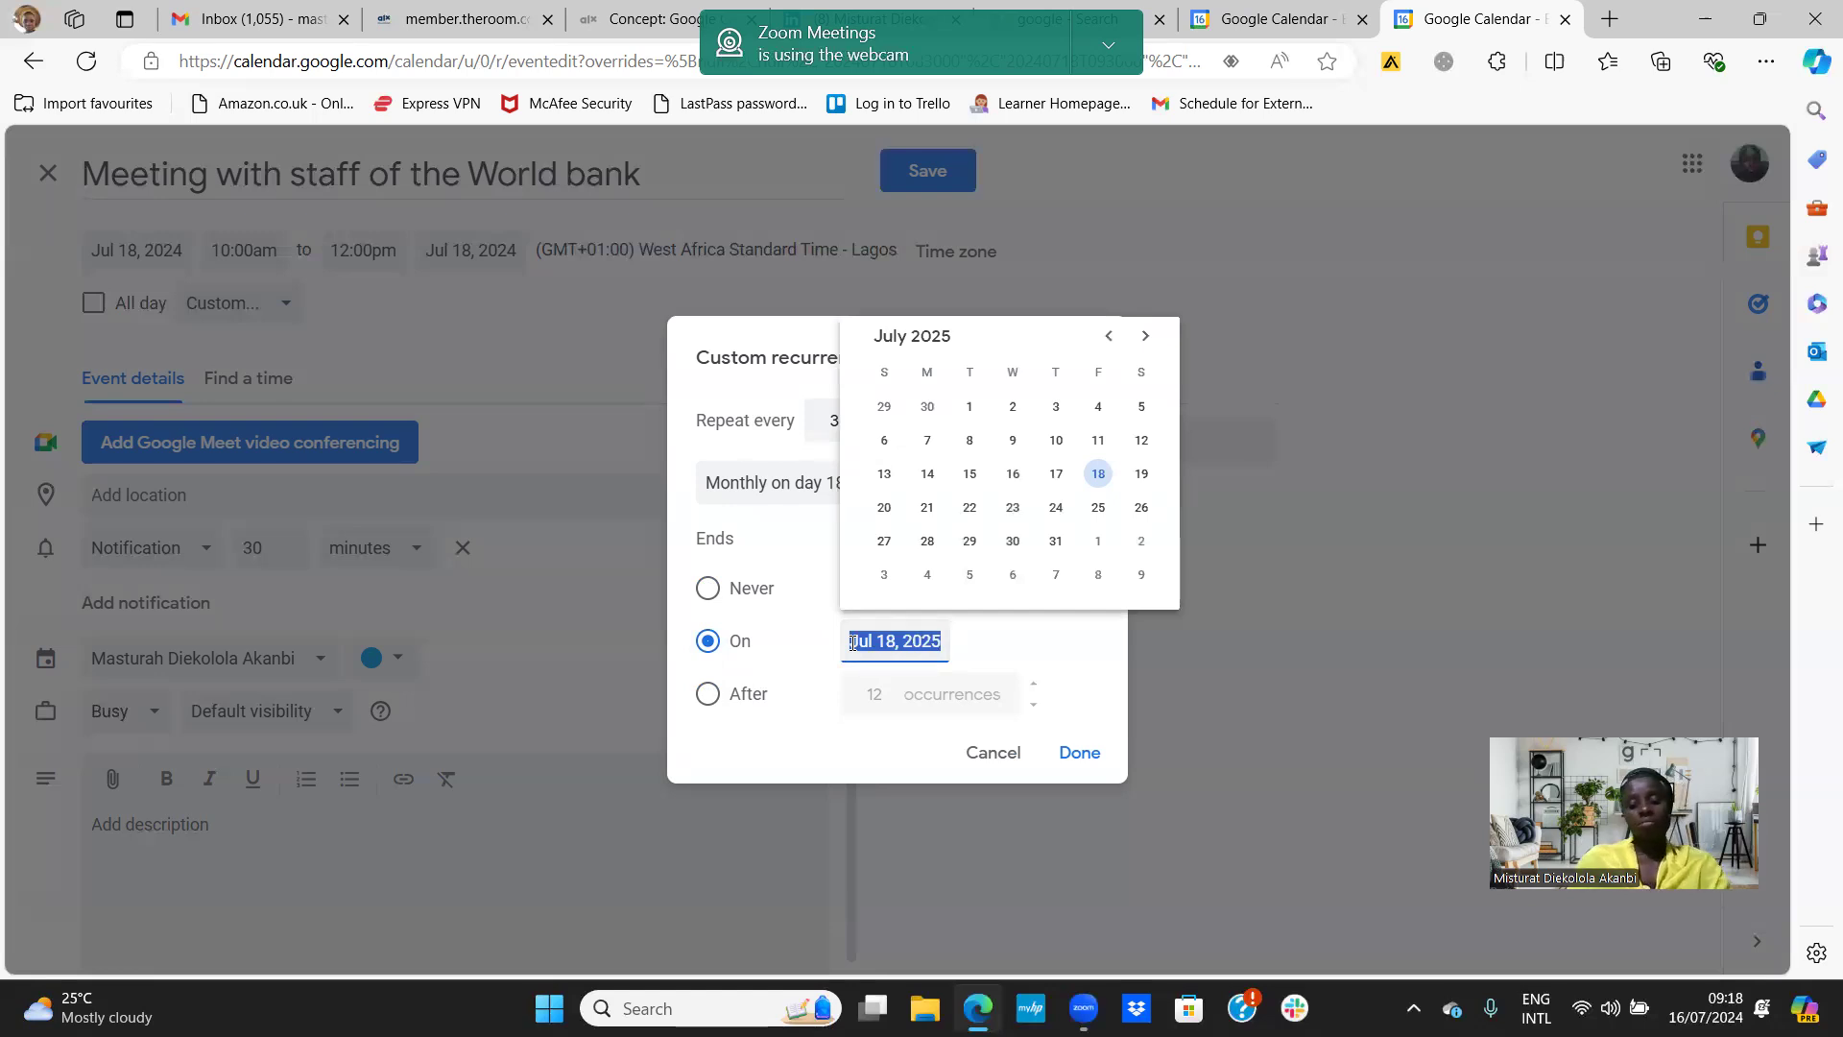
text(Juk)
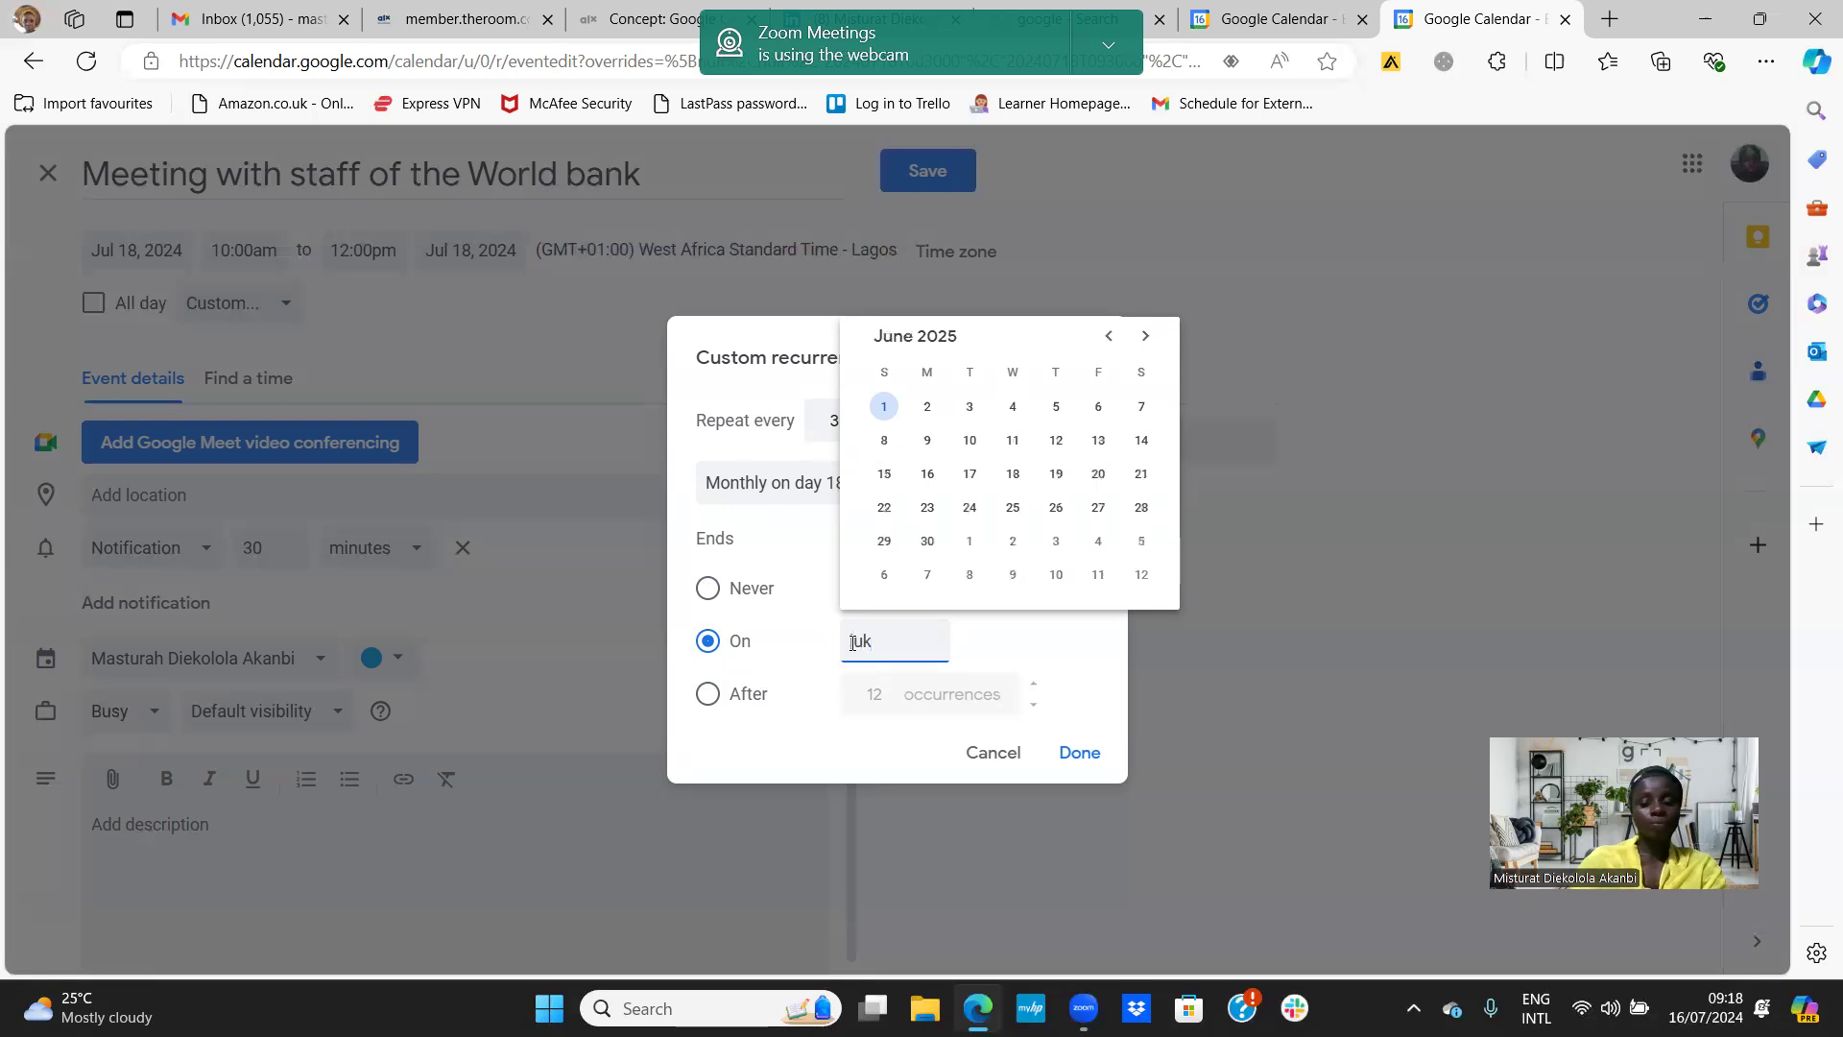
key(BackSpace)
text(l)
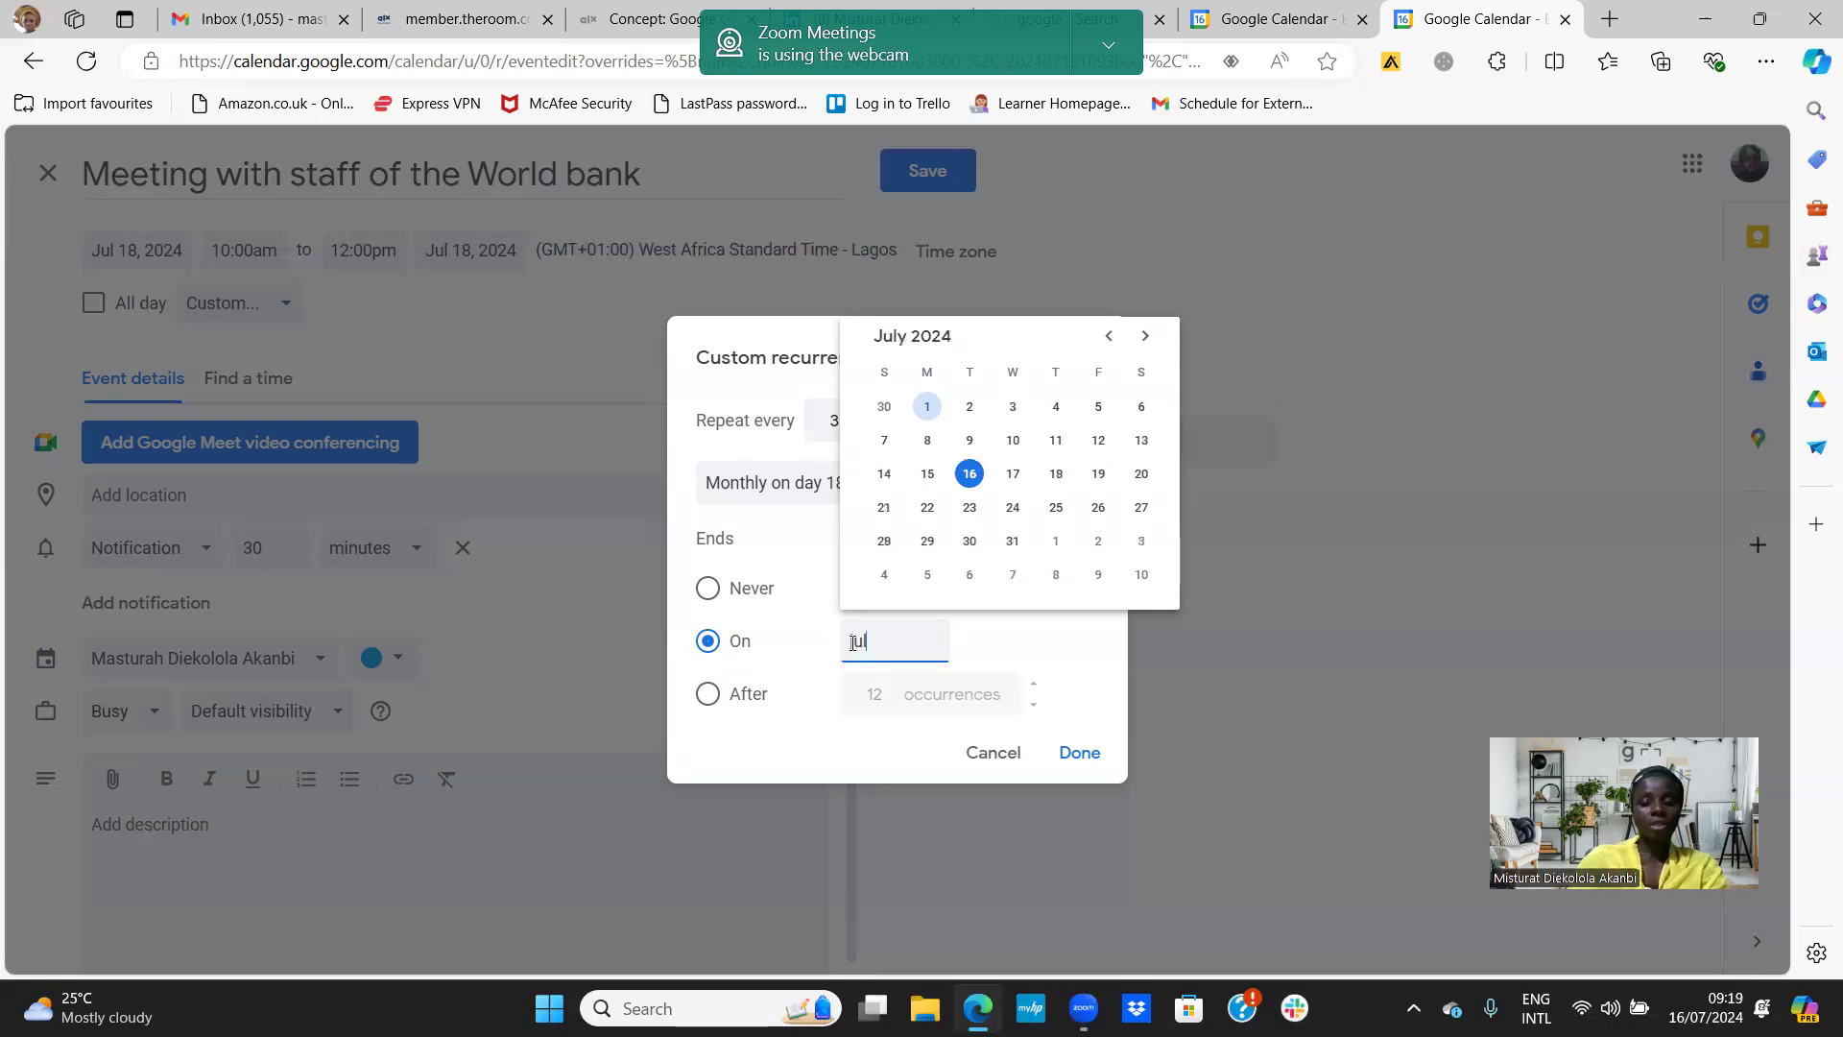
text( 18)
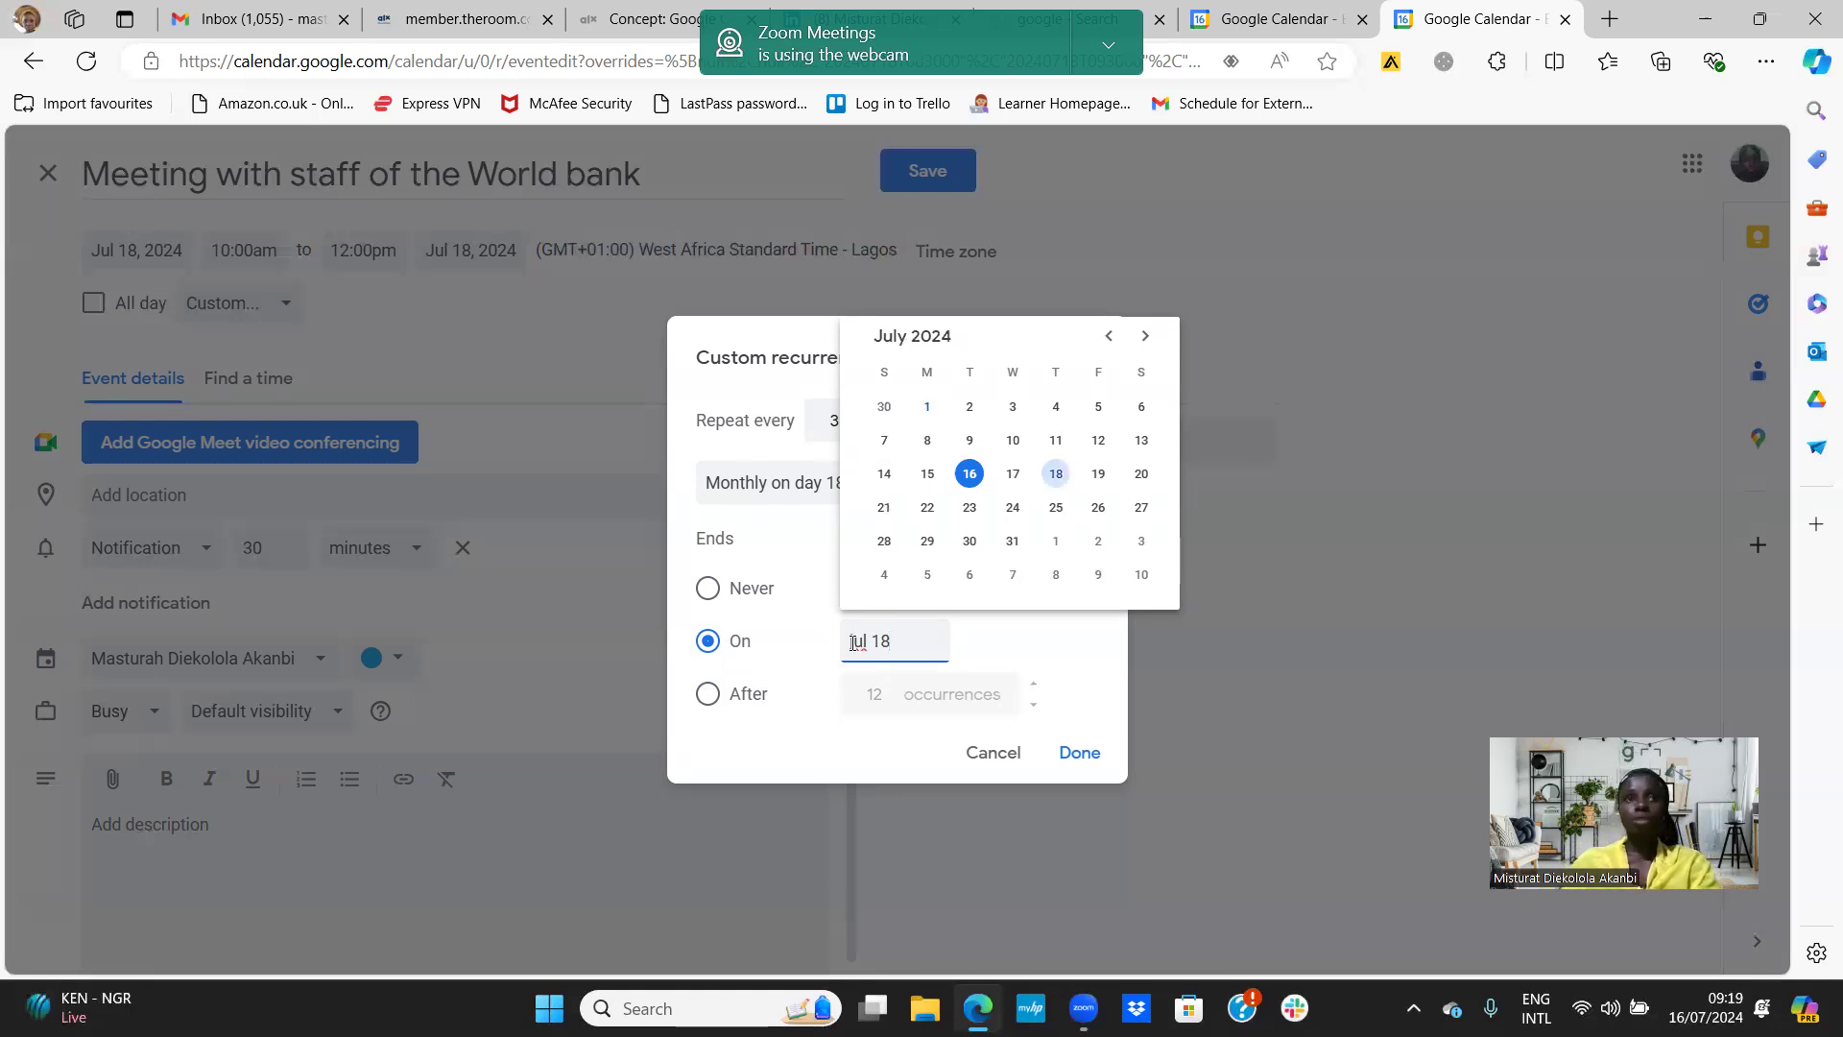
text(,)
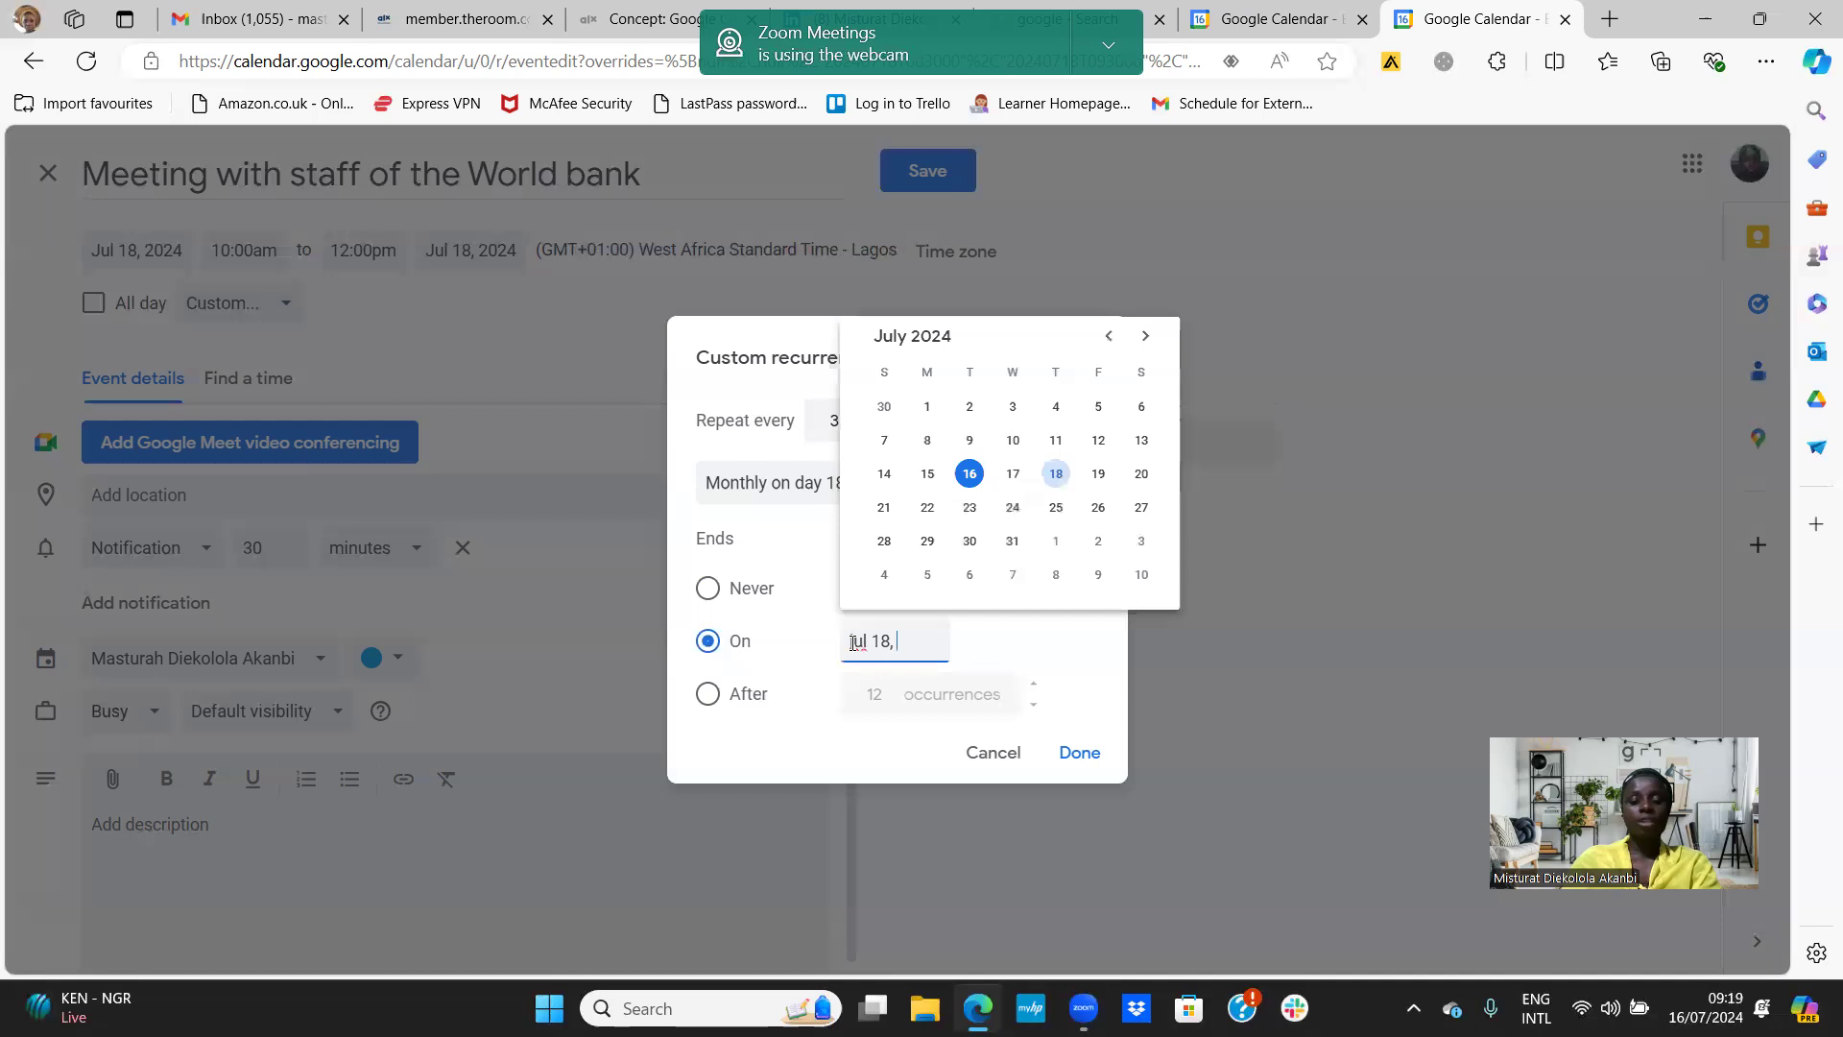
text( 2026)
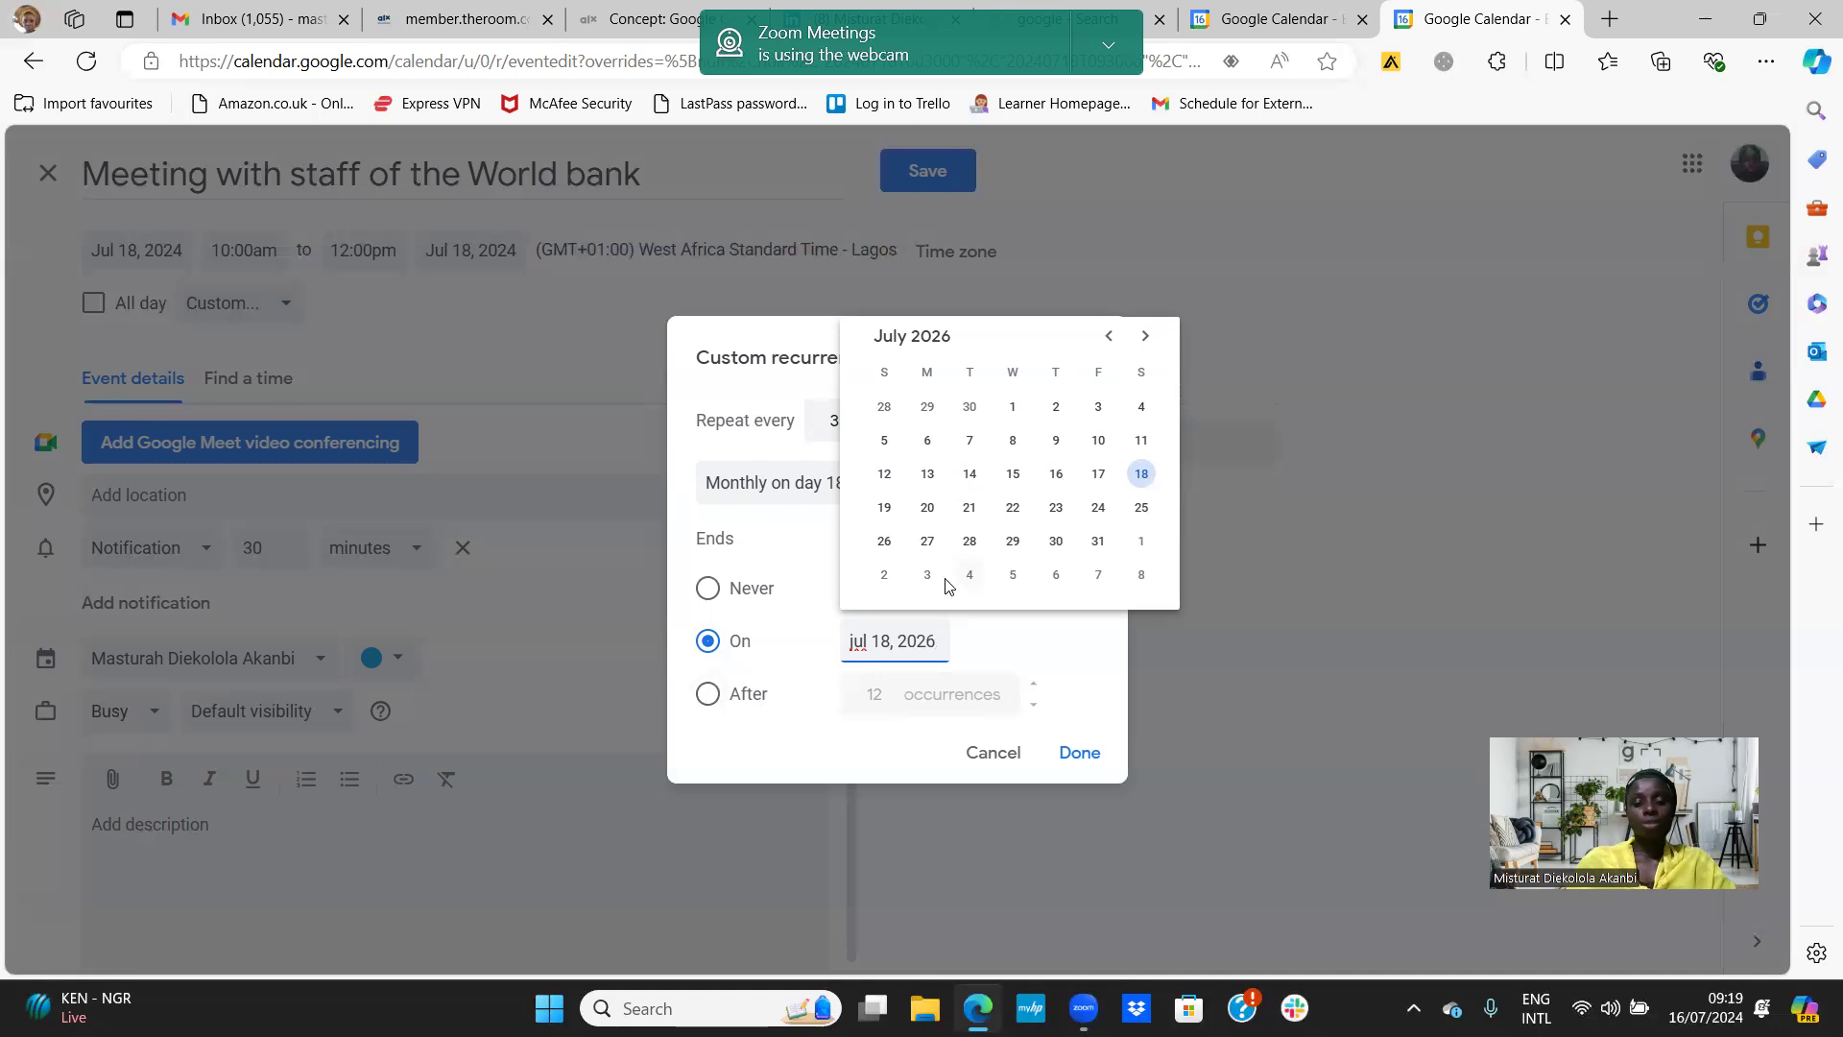
Set the recurrence to end after 10 occurrences and apply the custom repeat rule
click(709, 694)
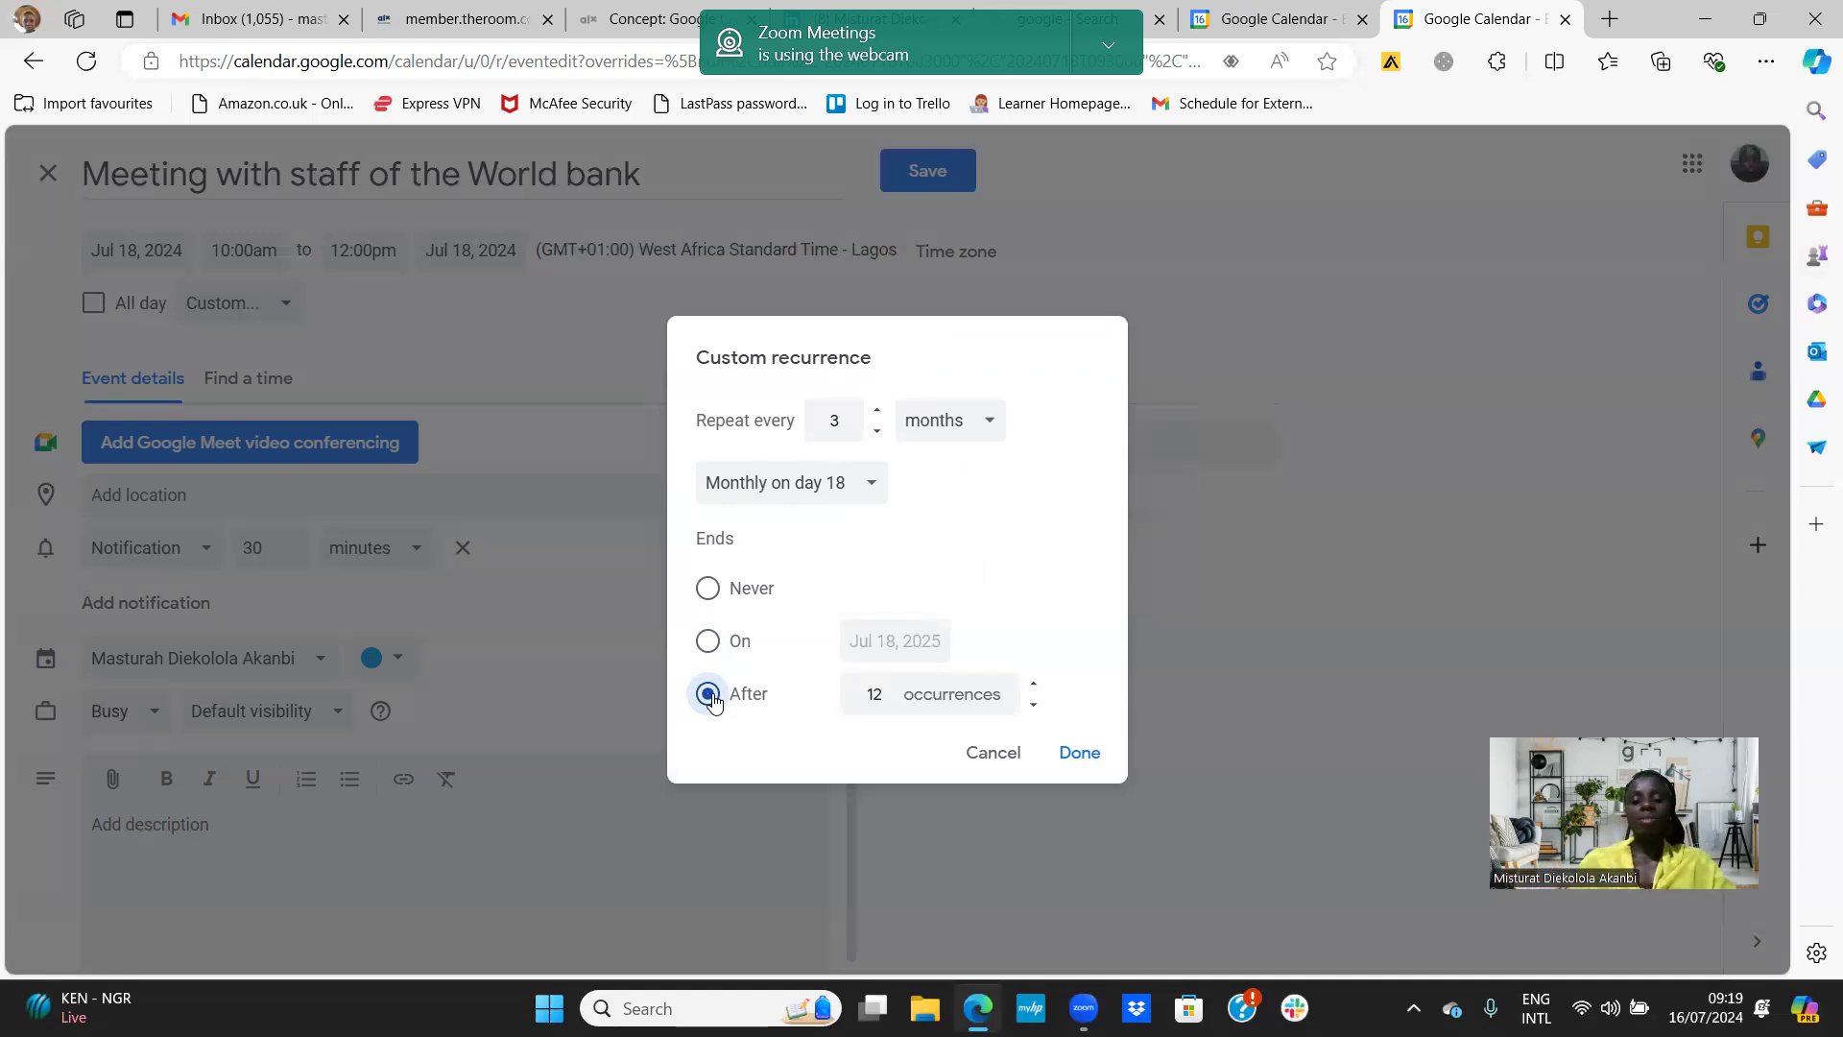
click(1036, 707)
click(1036, 708)
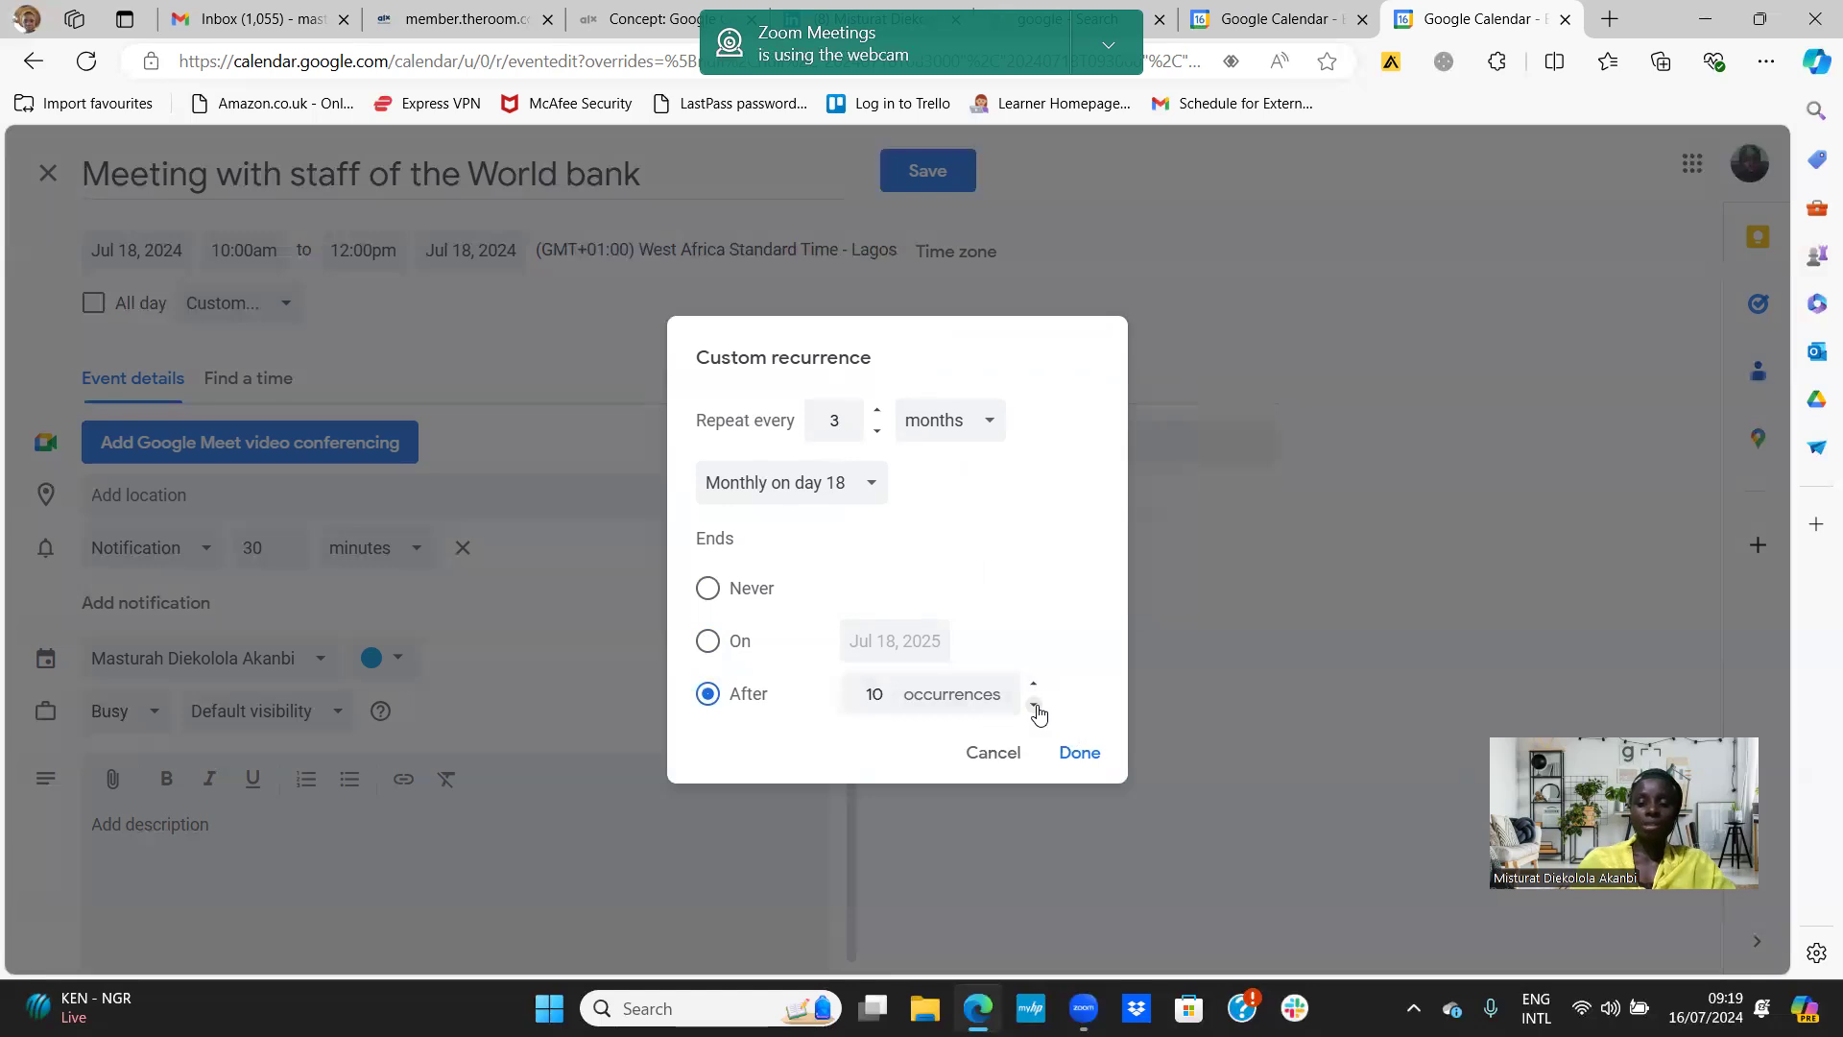
click(1073, 753)
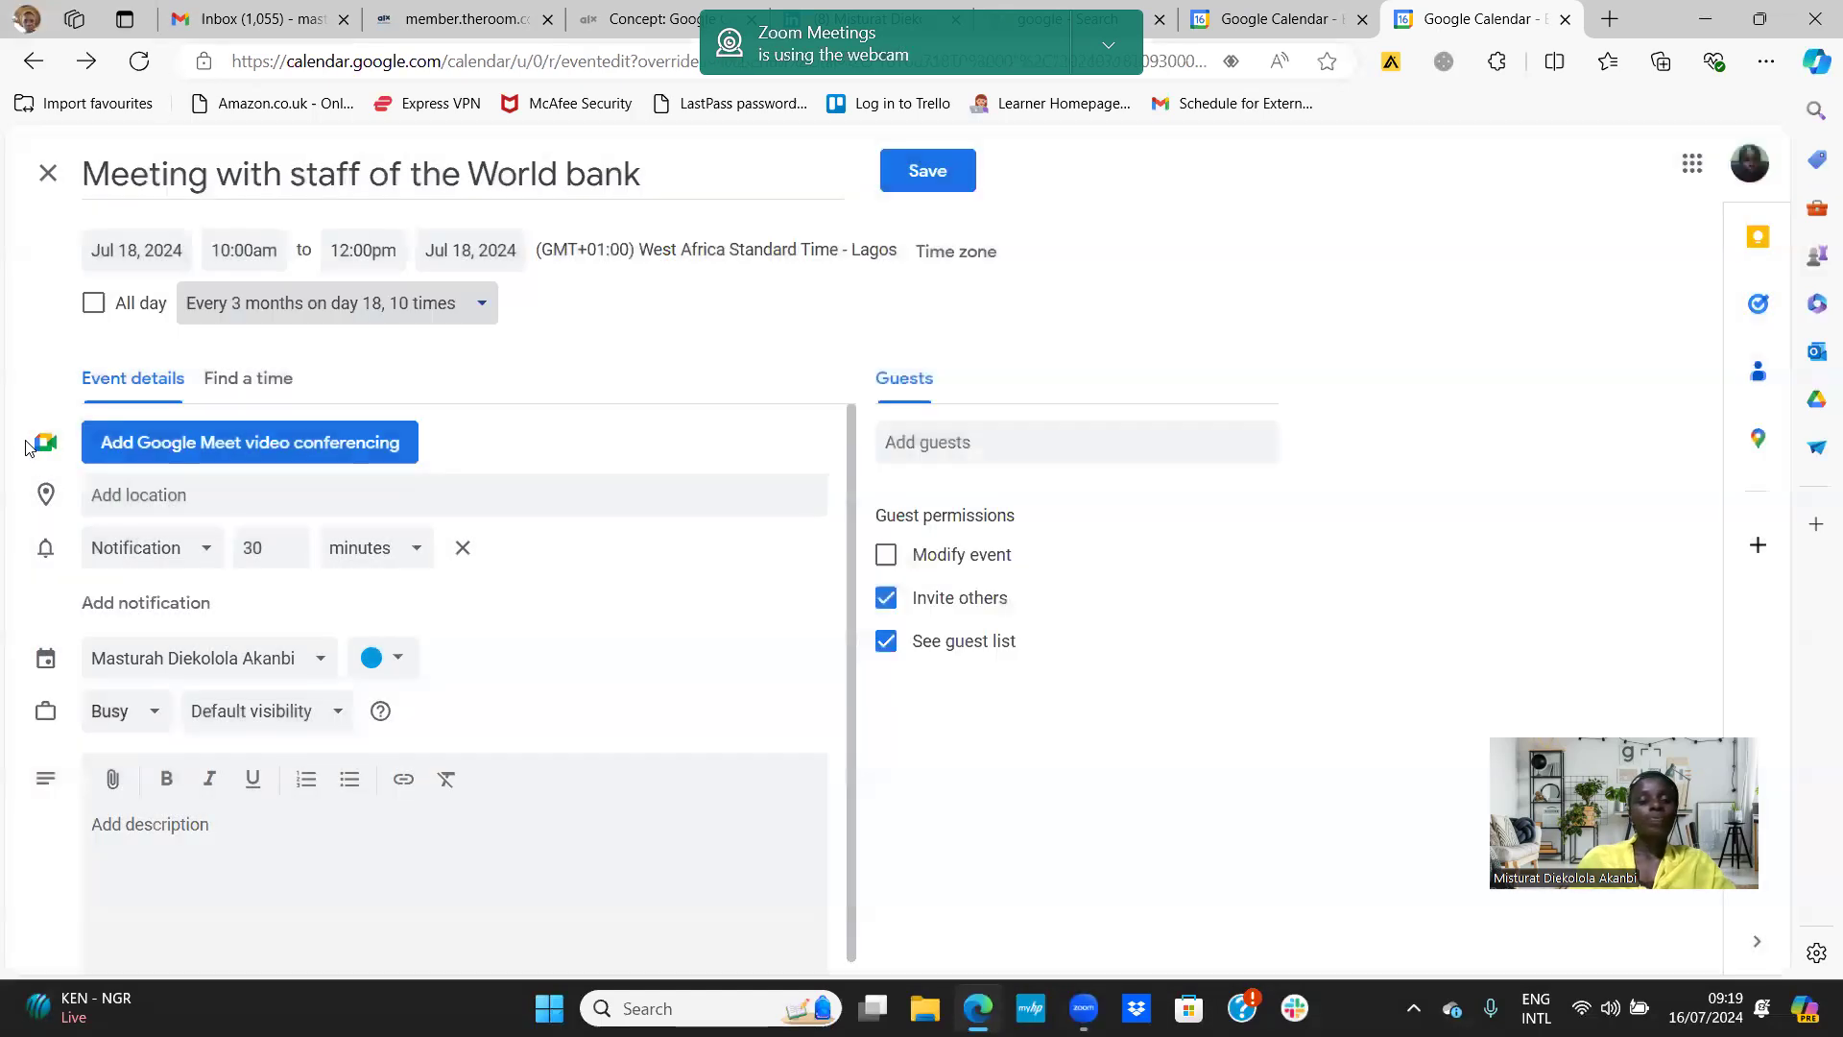
Add Google Meet video conferencing to the event and paste its copied joining info into the description
click(184, 447)
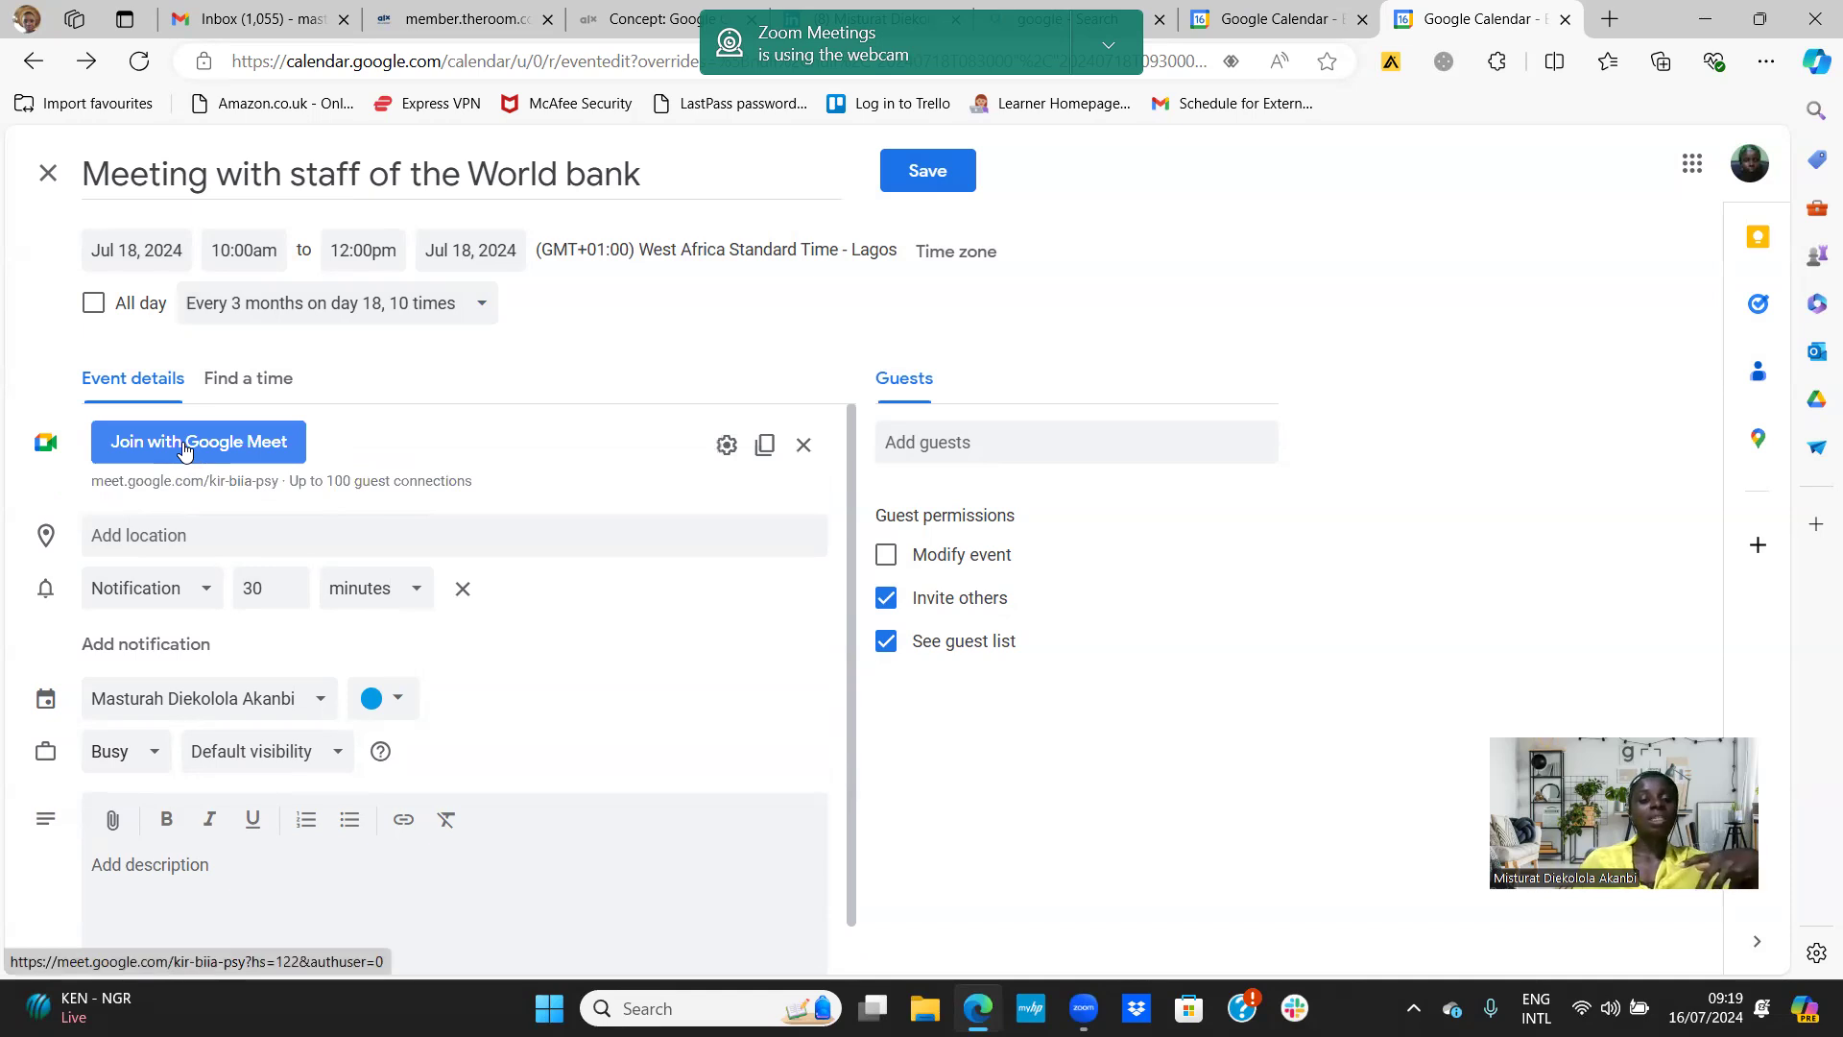
click(764, 449)
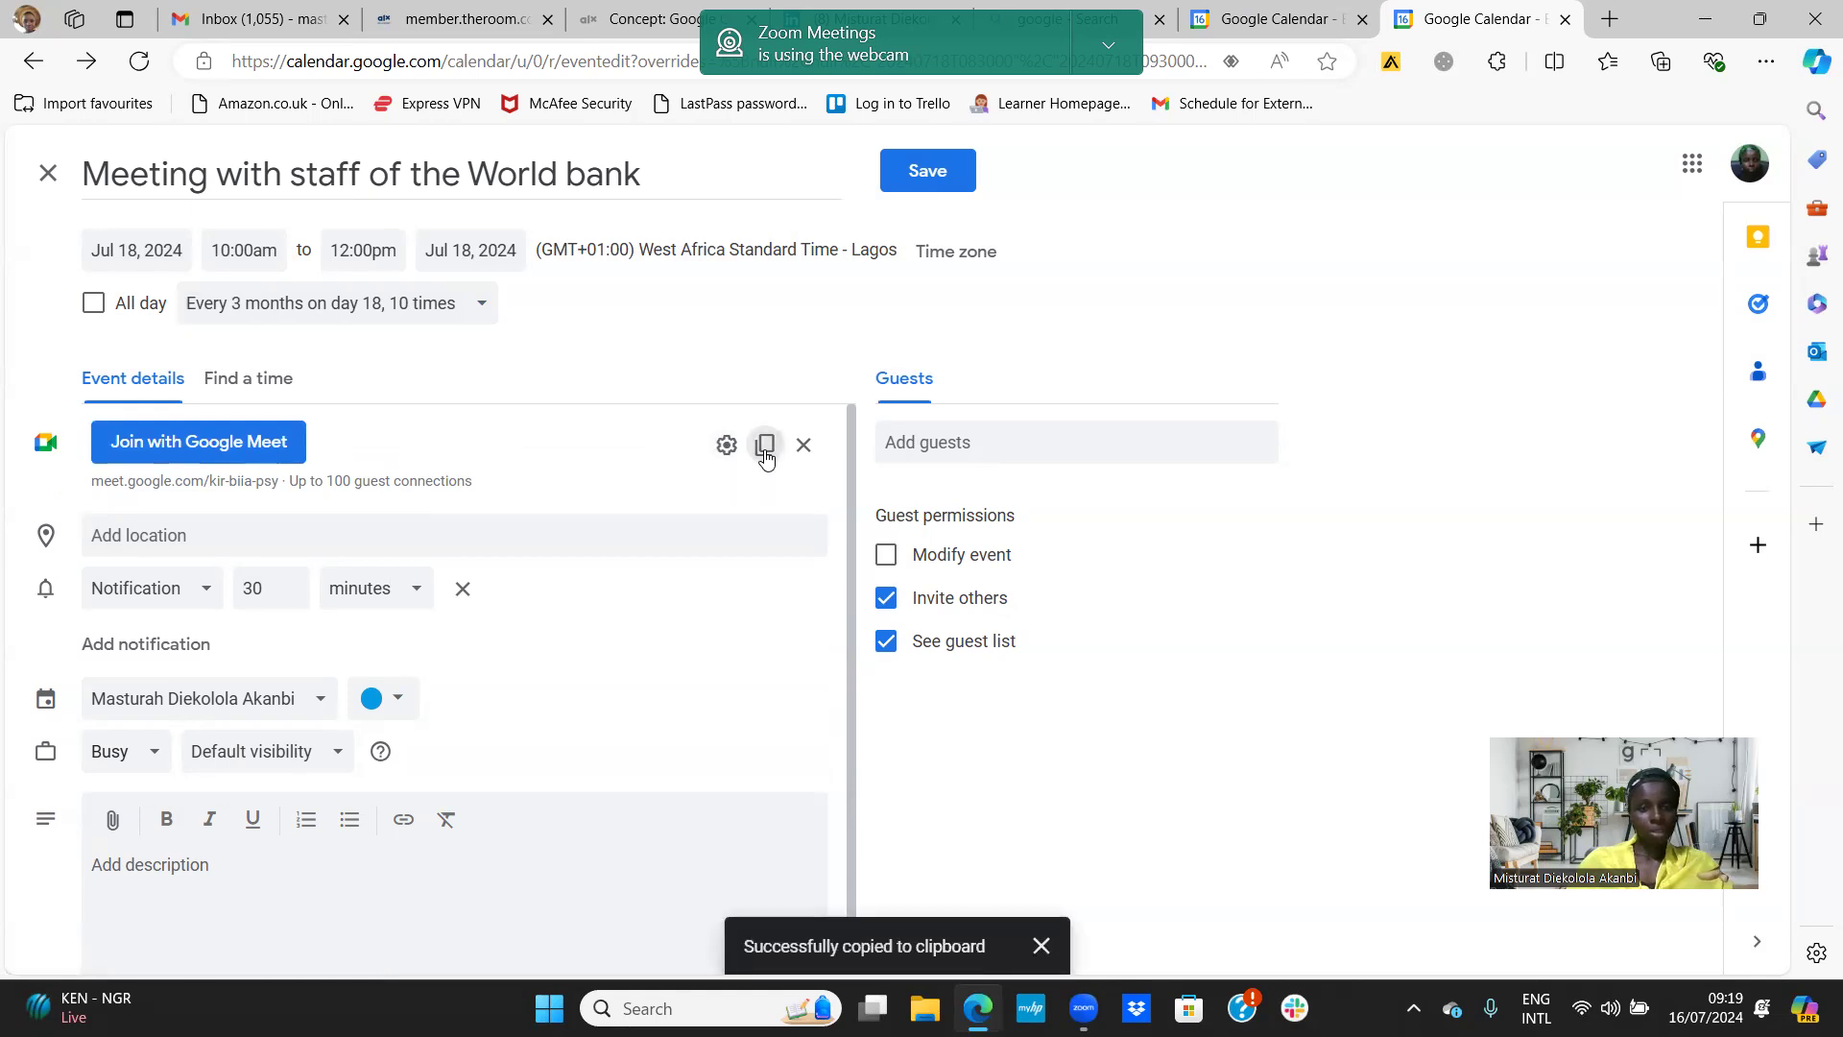
right_click(365, 897)
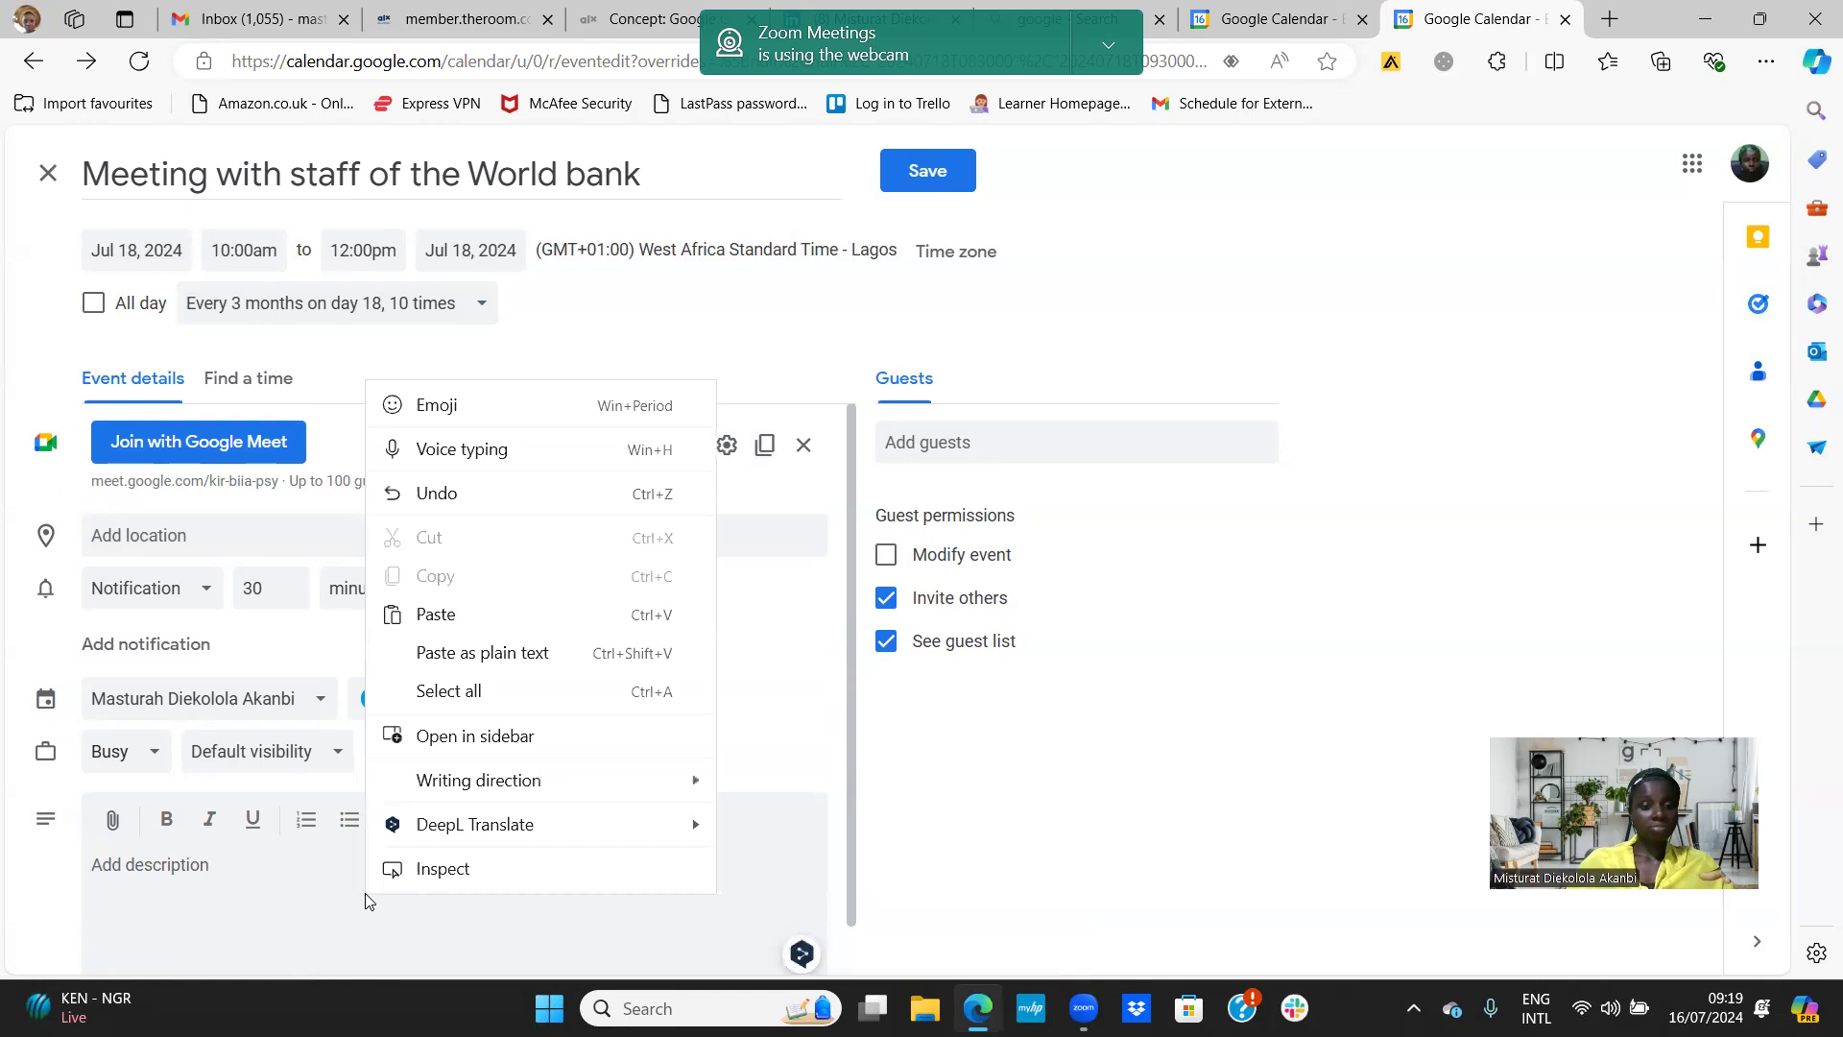
click(493, 618)
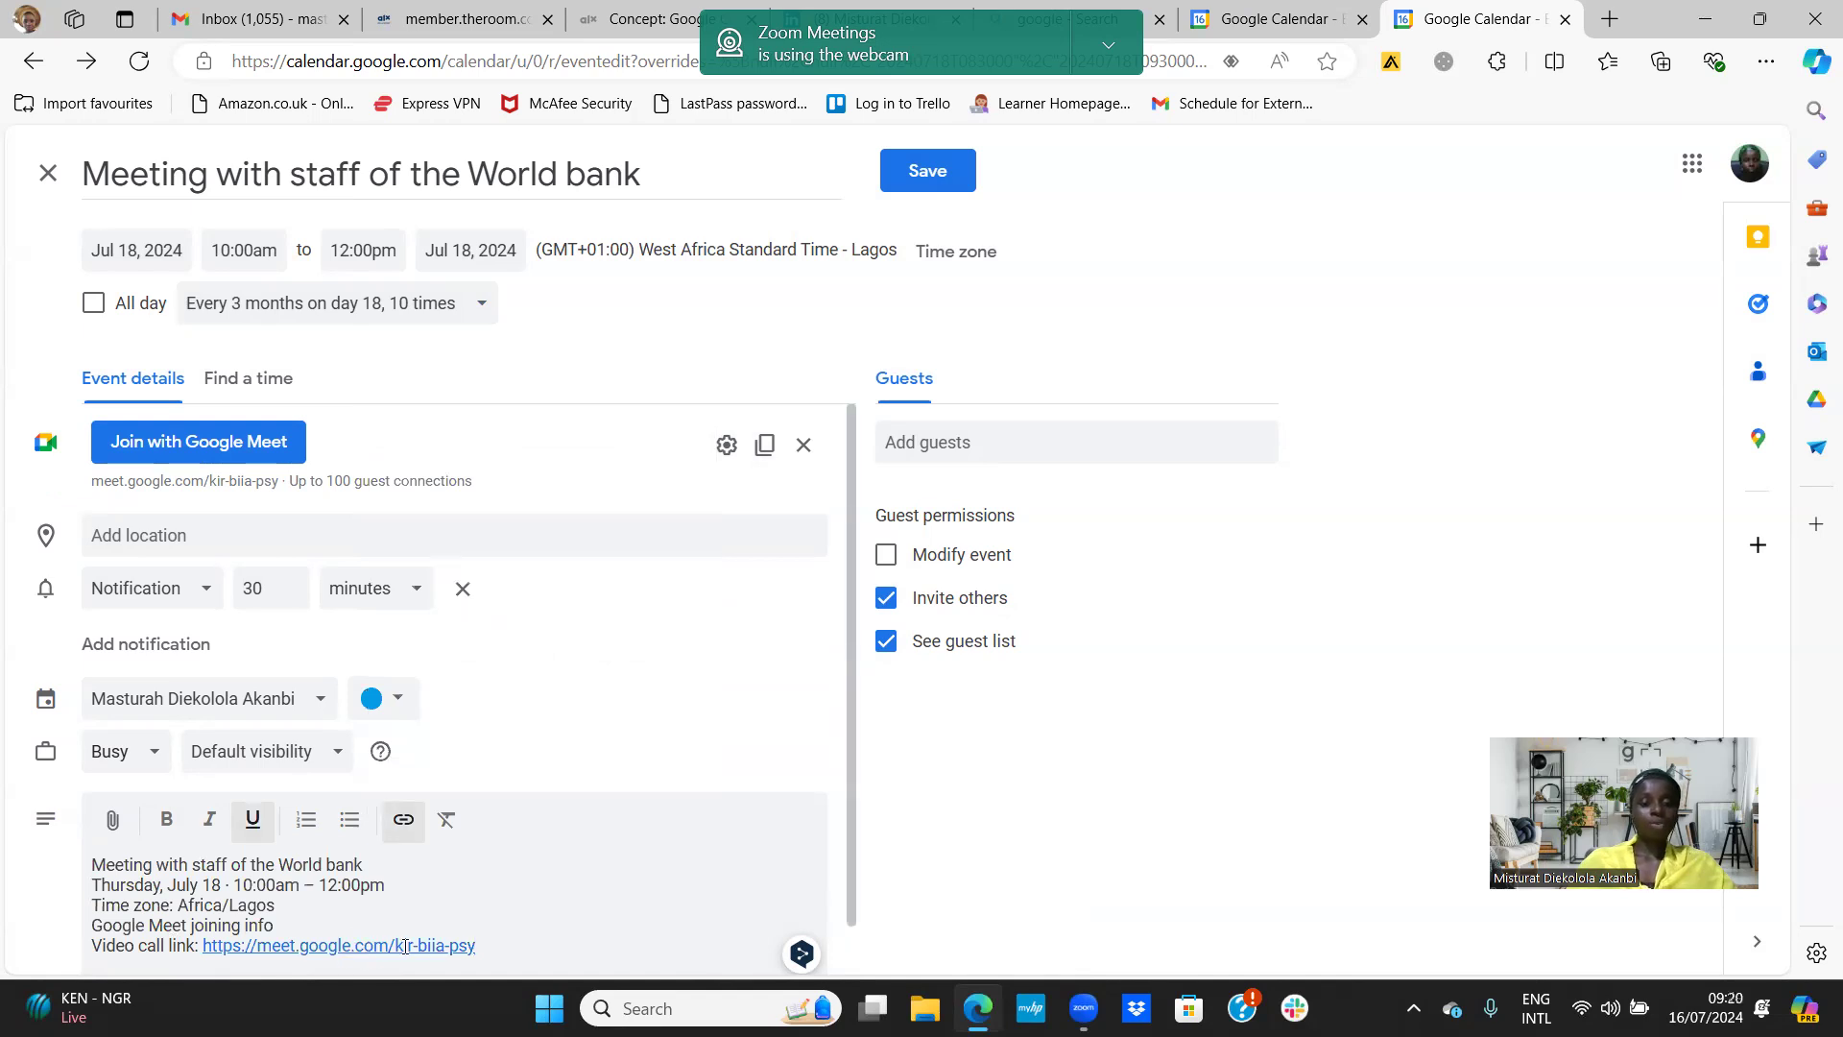
click(535, 883)
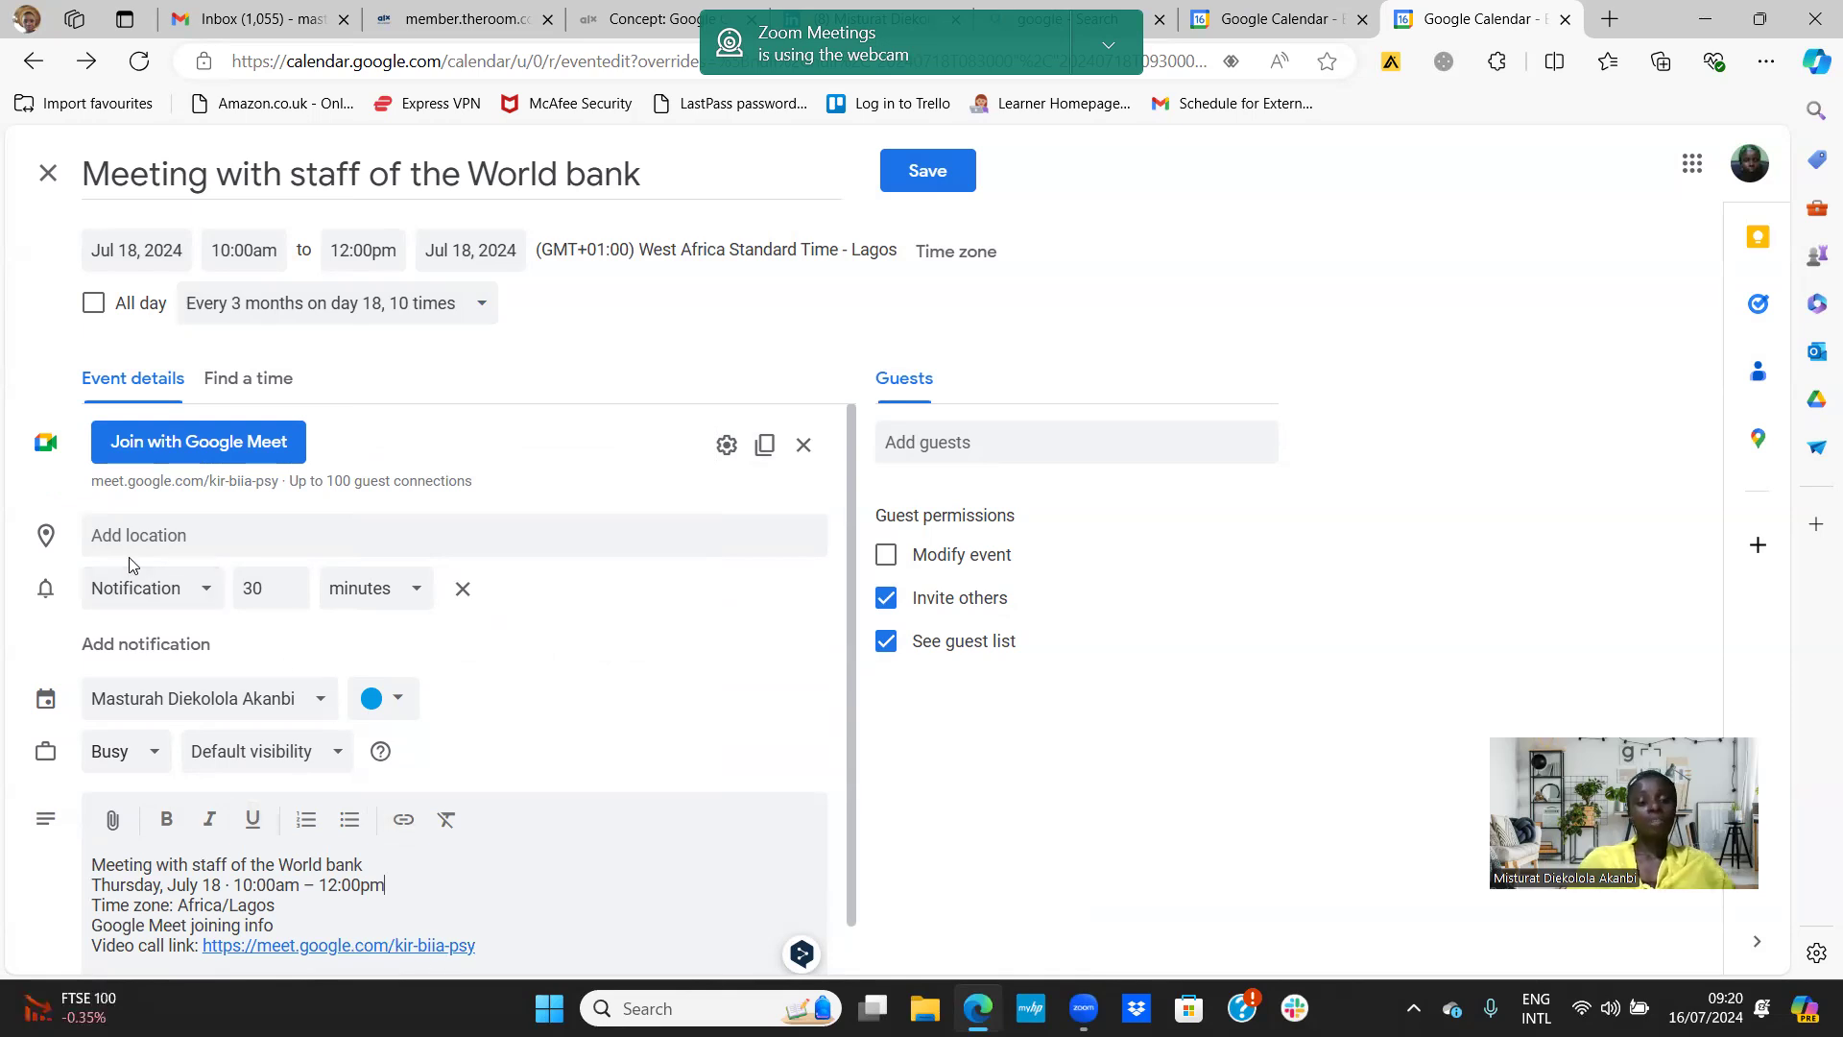
Remove the Google Meet video conferencing from the event
click(805, 444)
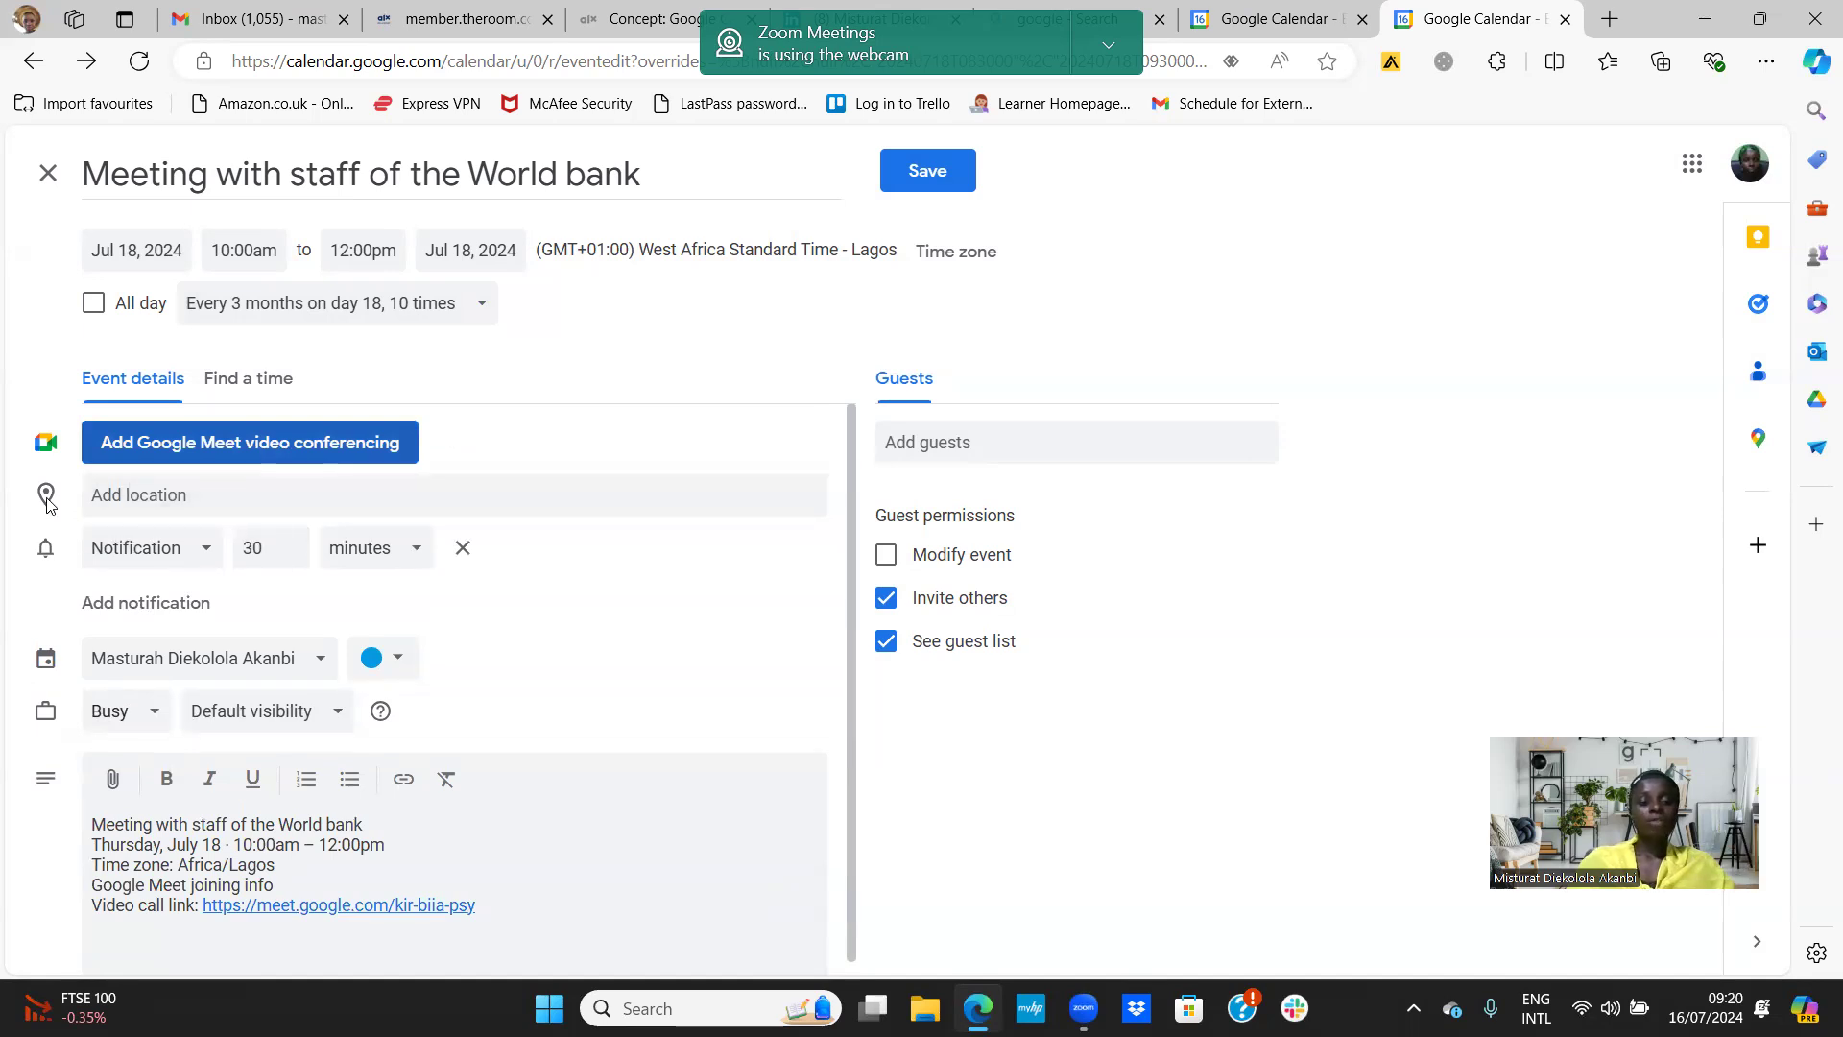
Search for "Jabi", choose Jabi Lake Mall in Abuja as the event location, and open its map preview
click(138, 500)
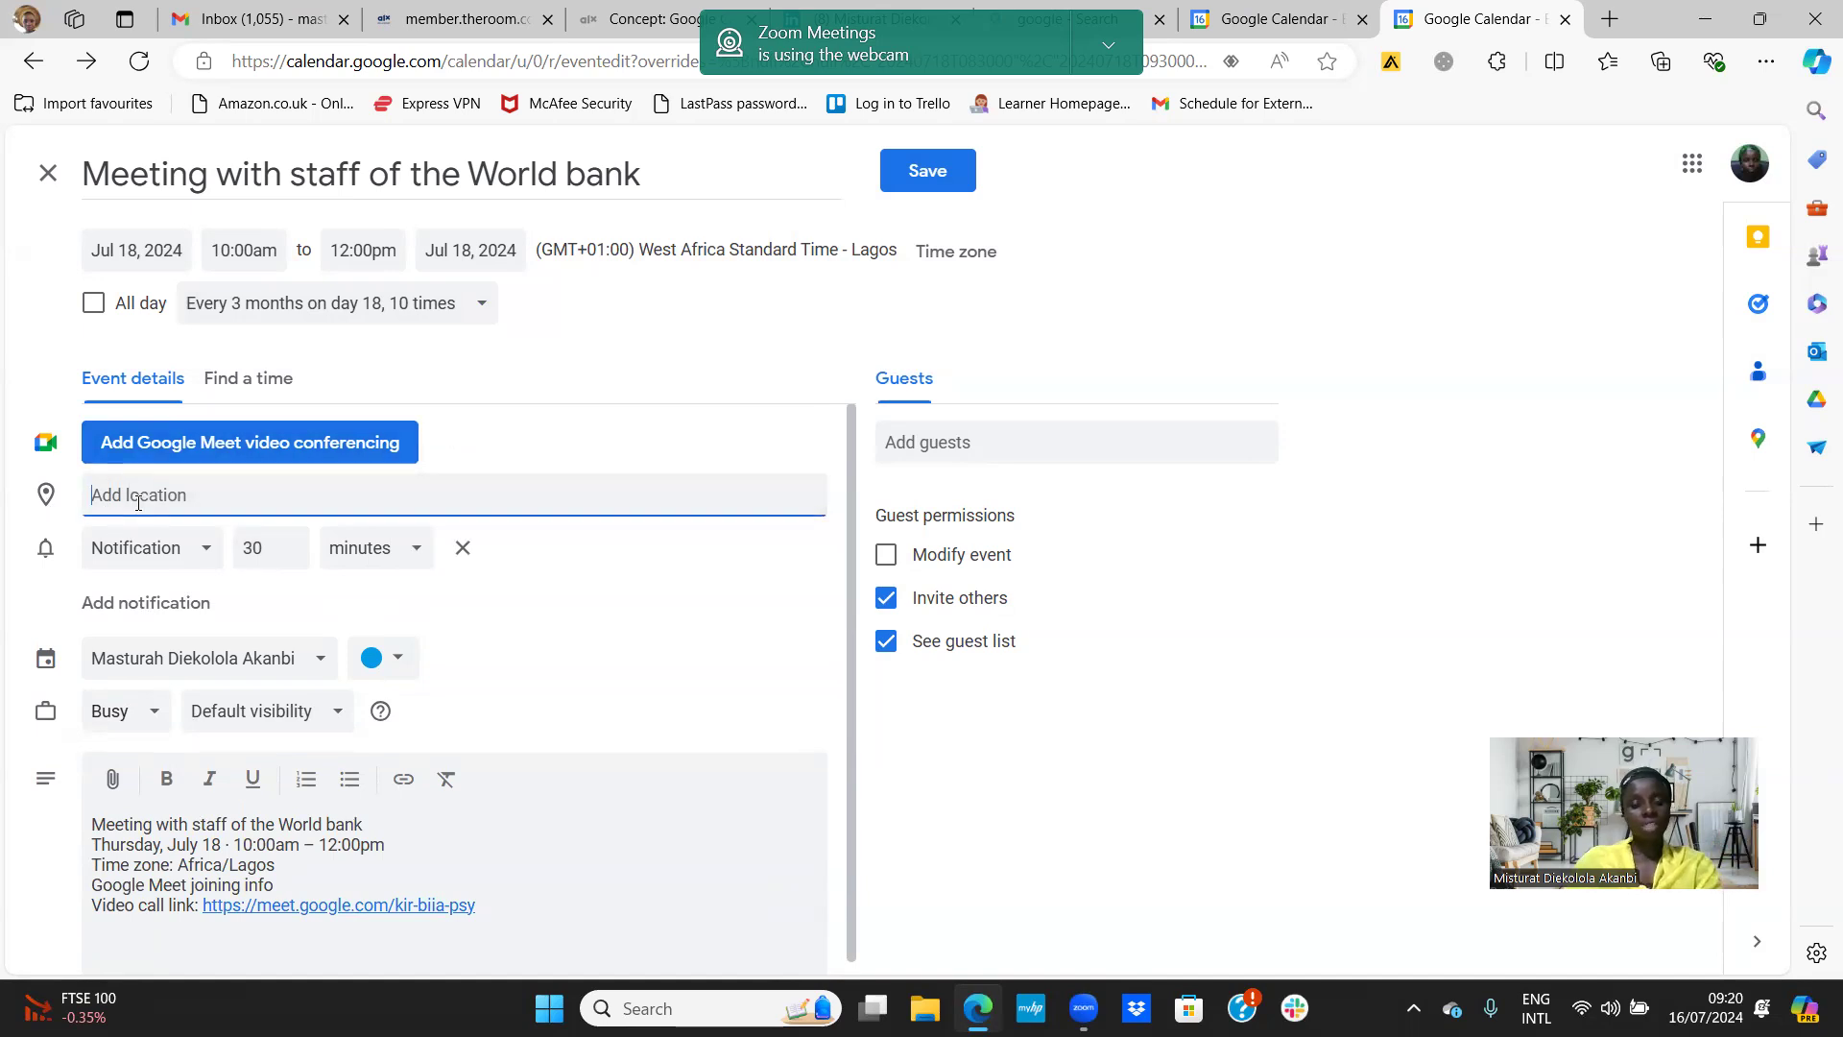
text(J)
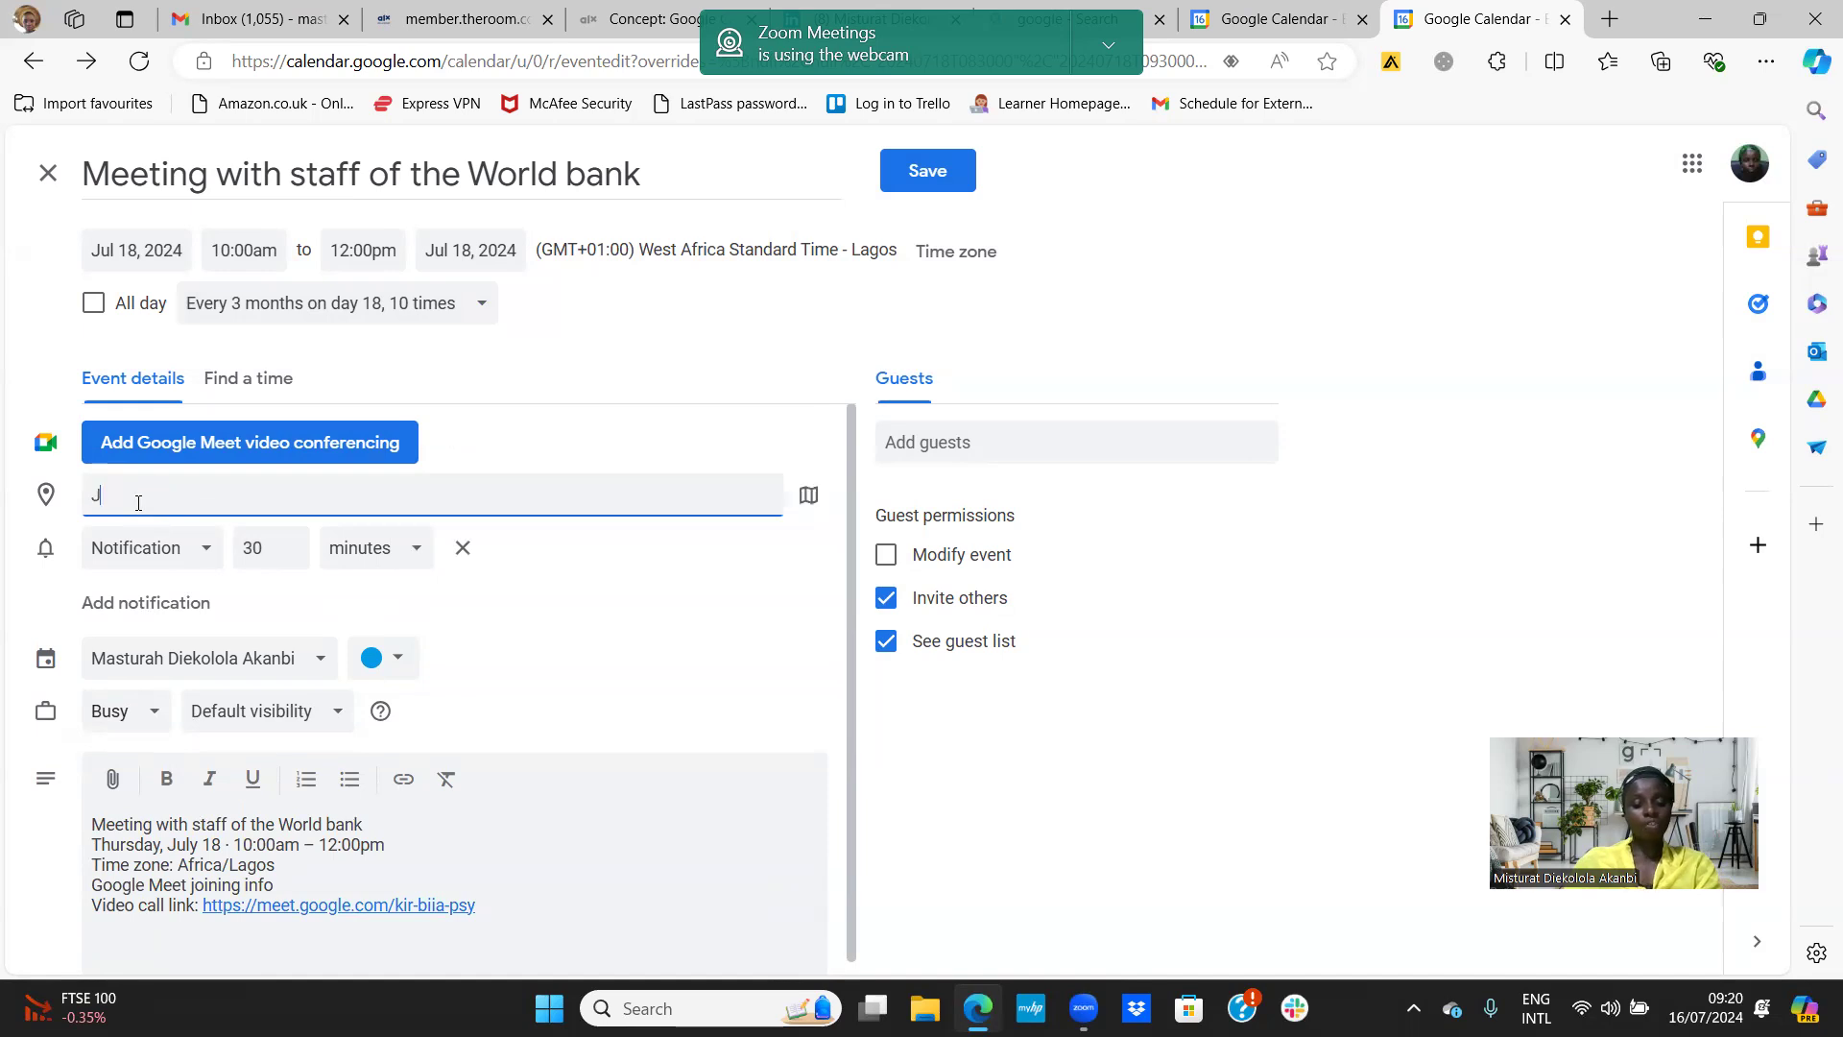
text(abi)
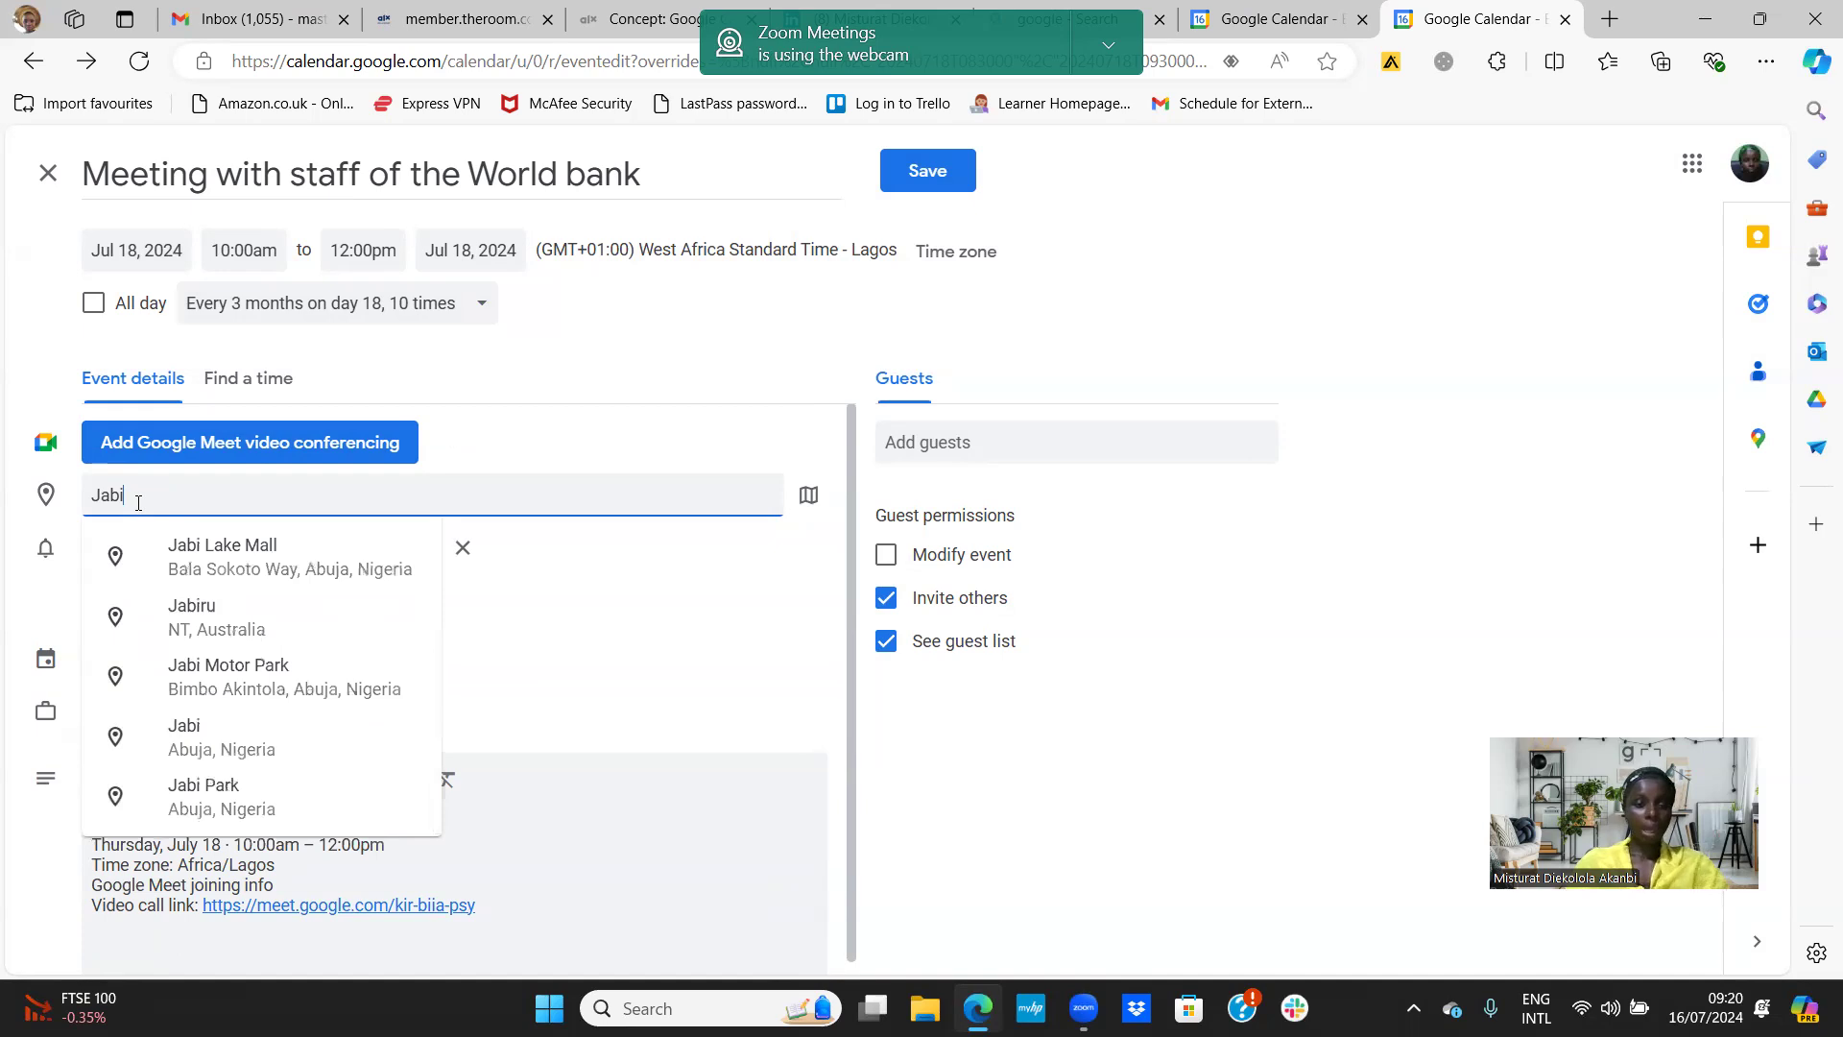
click(320, 566)
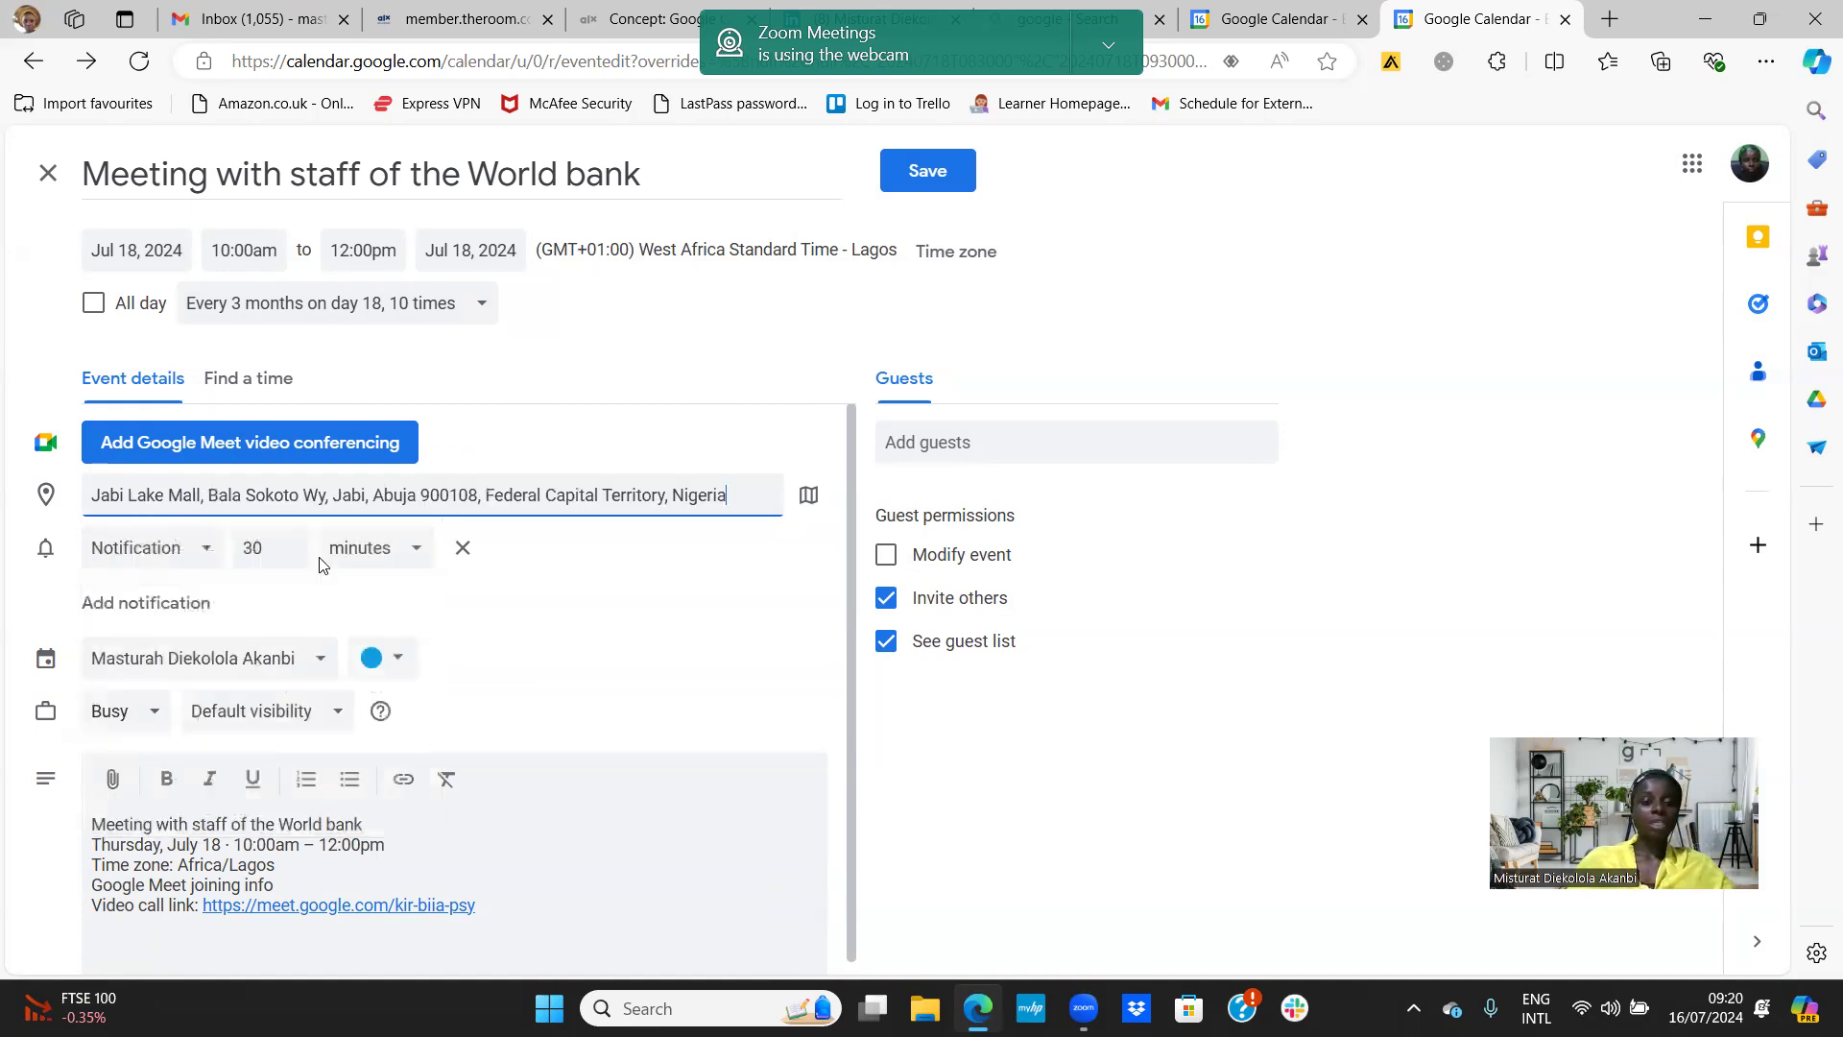
double_click(808, 499)
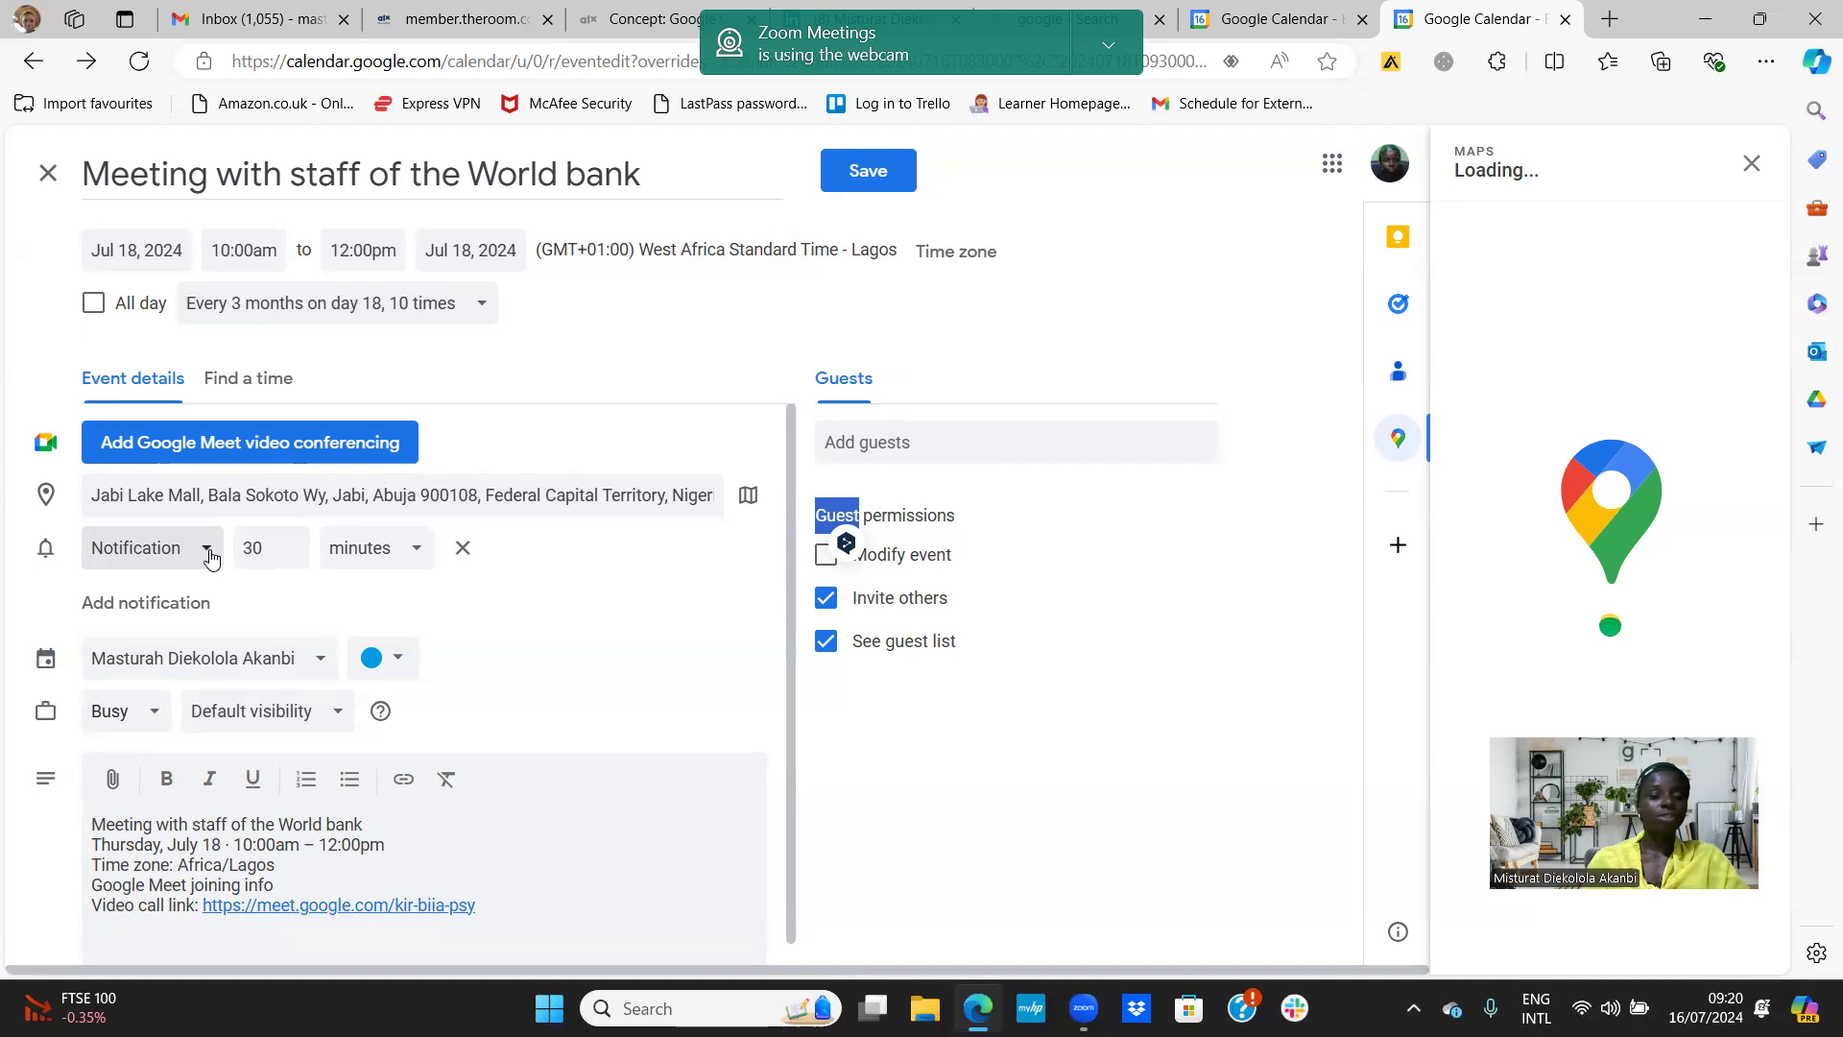
Set the event notification to 1 hour before the meeting
click(269, 549)
drag(269, 549, 237, 558)
text(1)
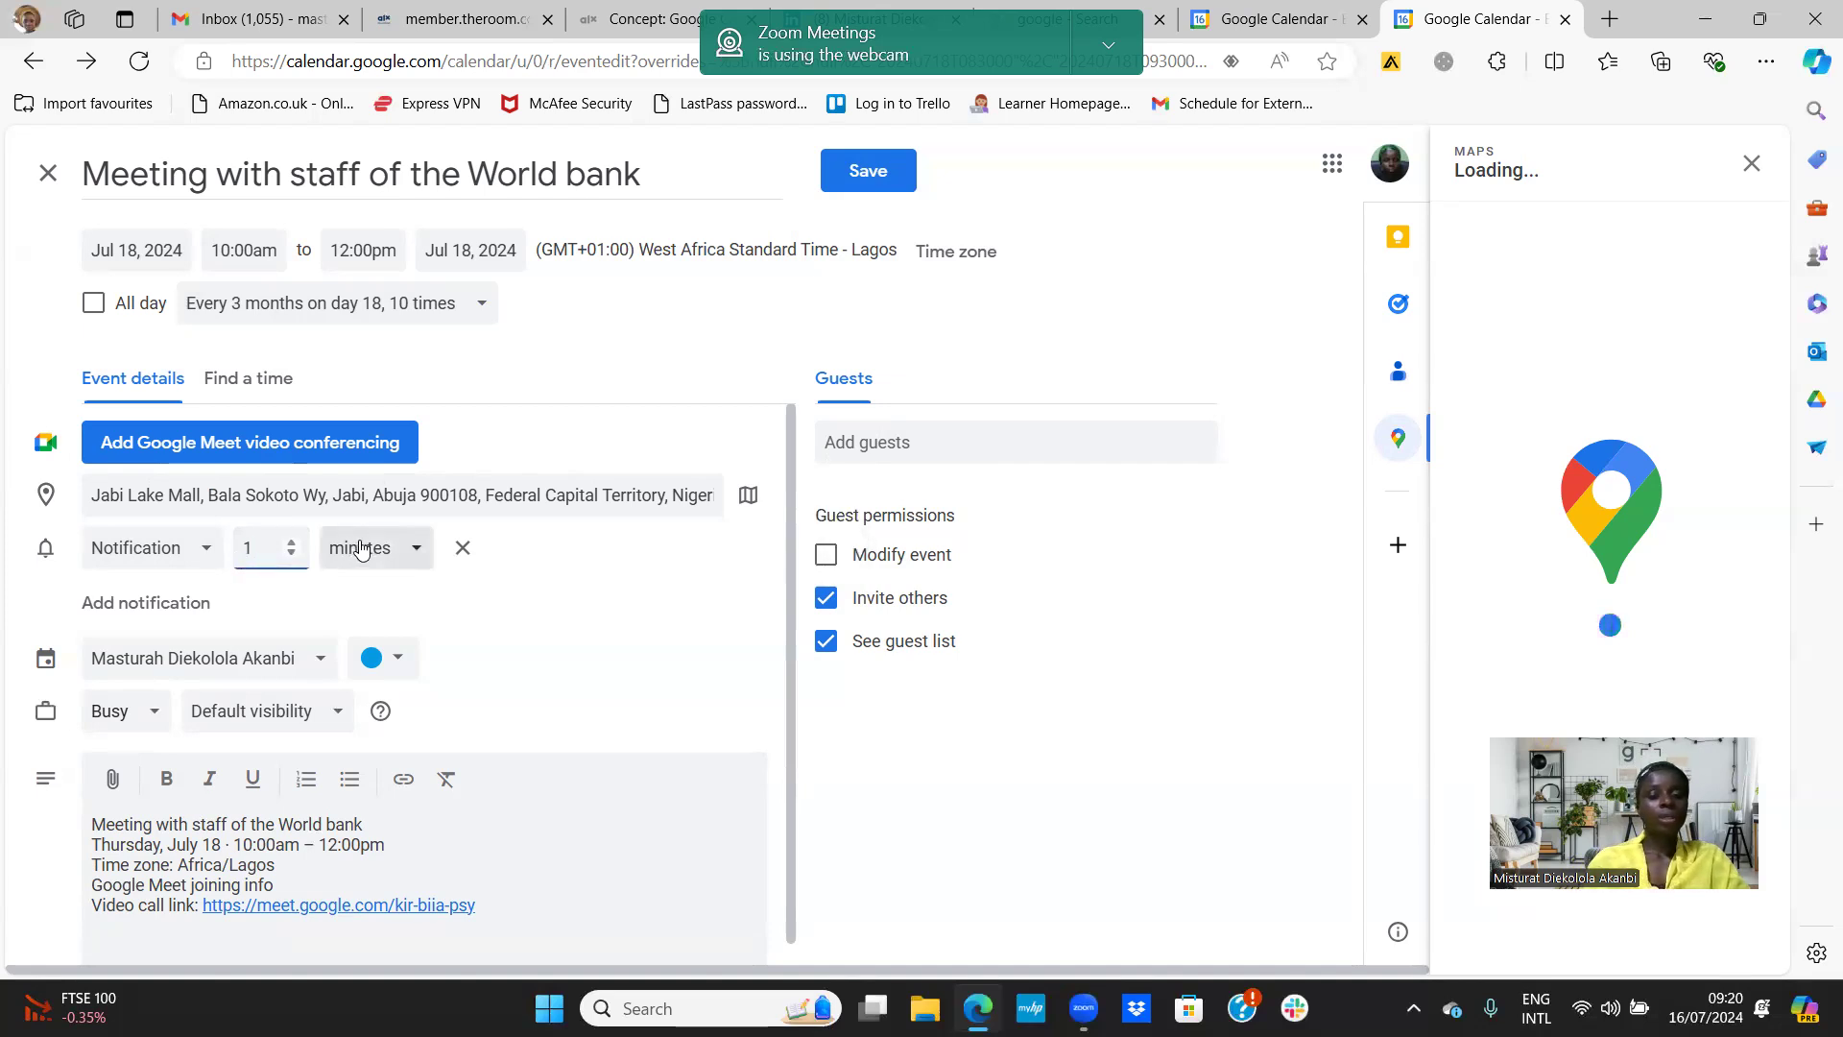
click(420, 557)
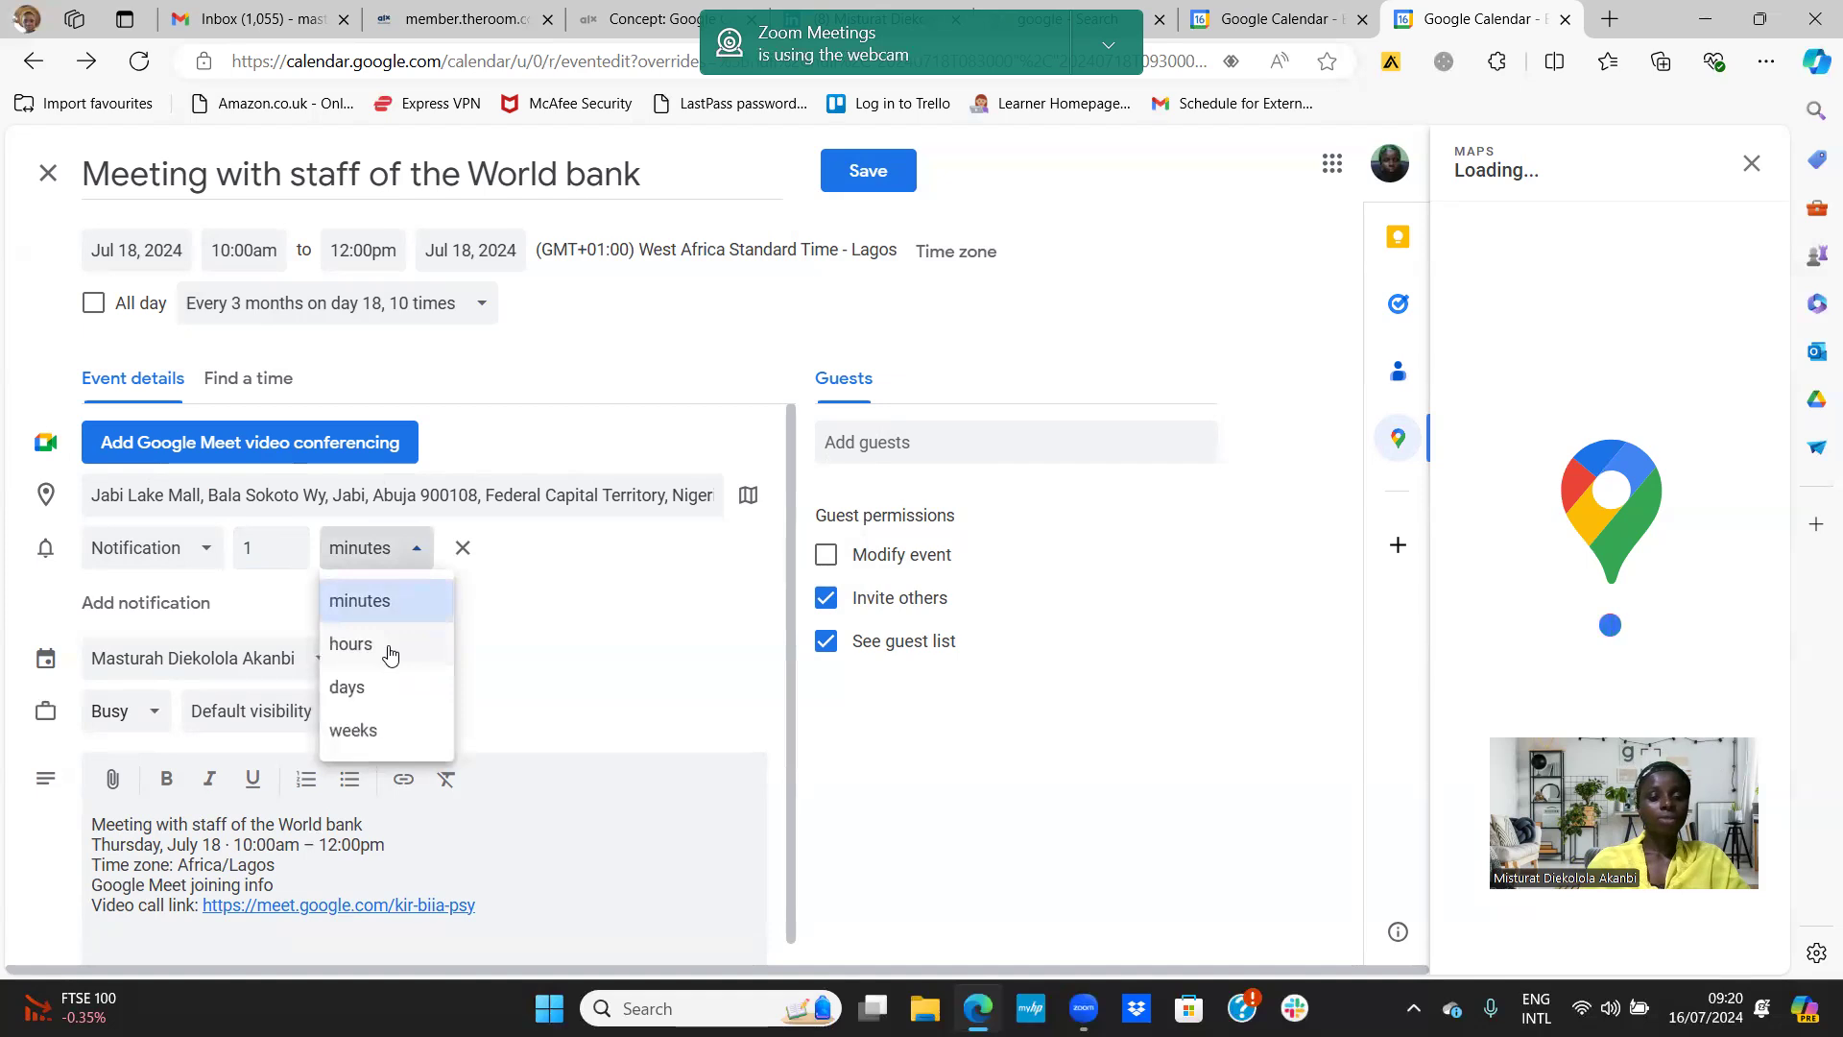
click(384, 648)
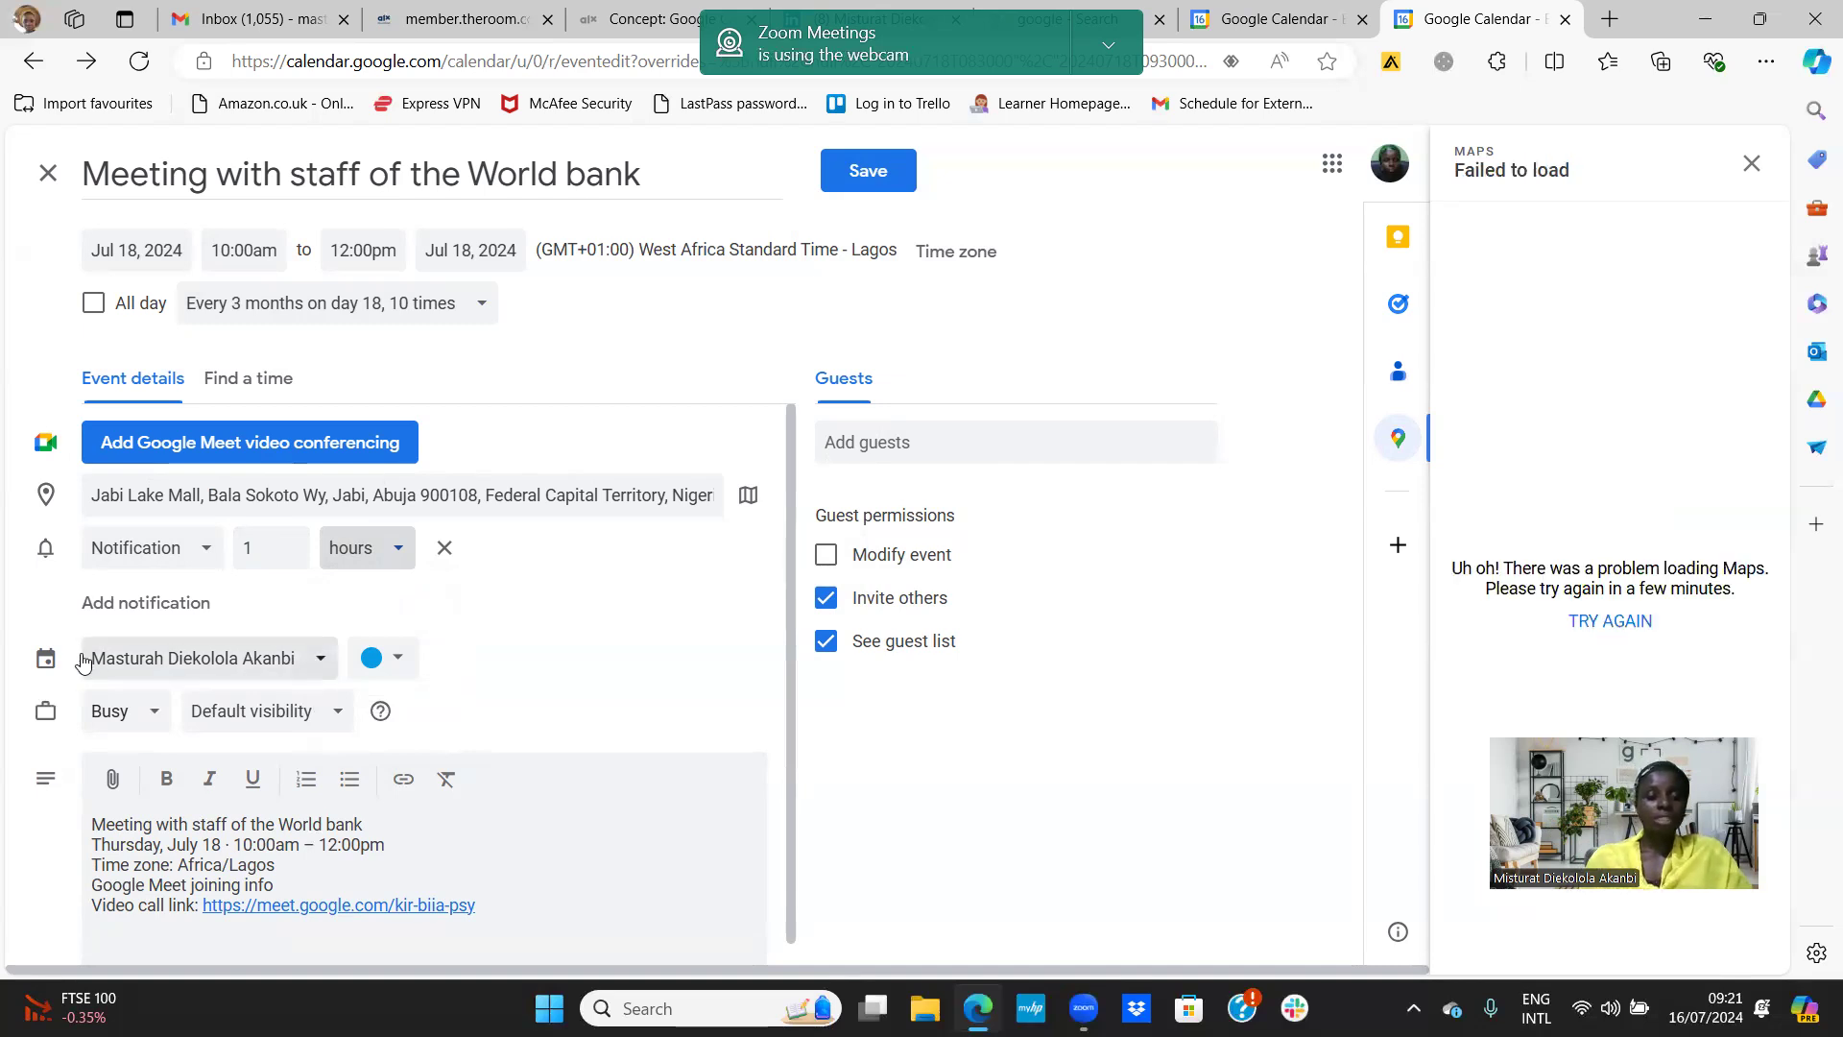
Check which calendars the event can be assigned to and set the event's availability to Free
click(322, 669)
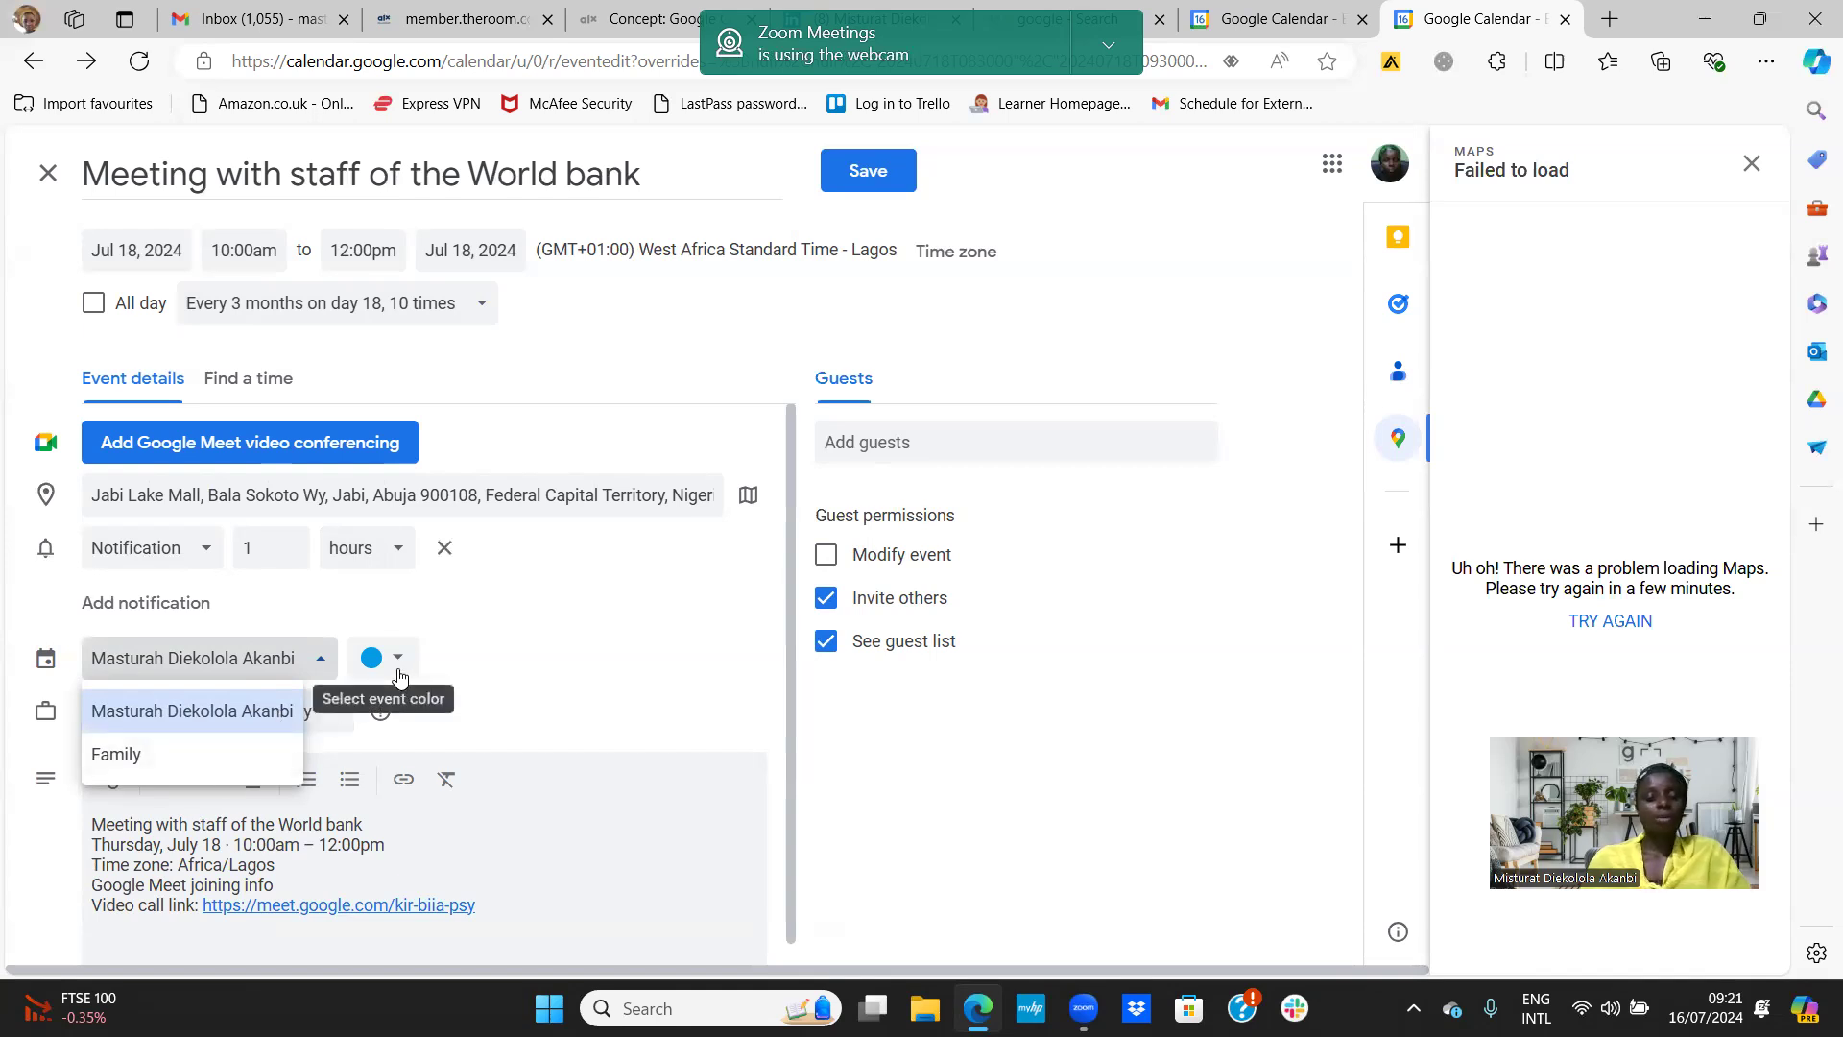
click(515, 671)
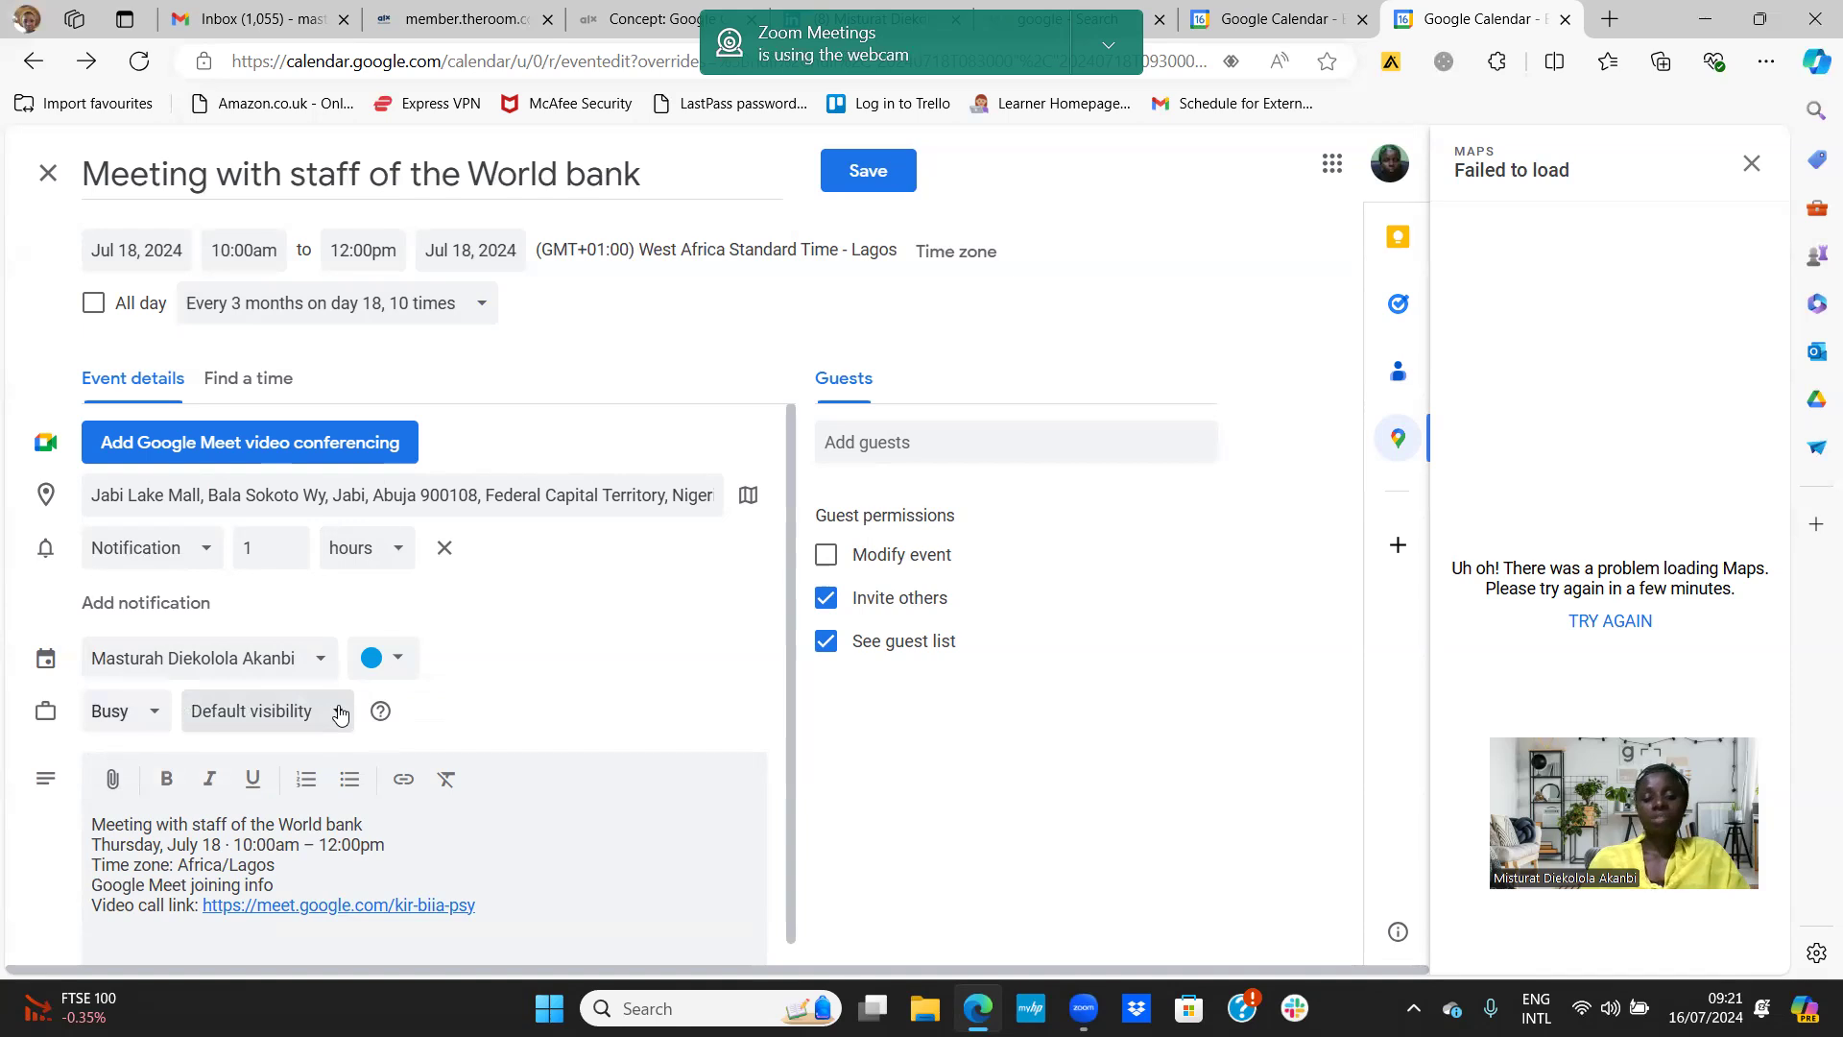
click(156, 710)
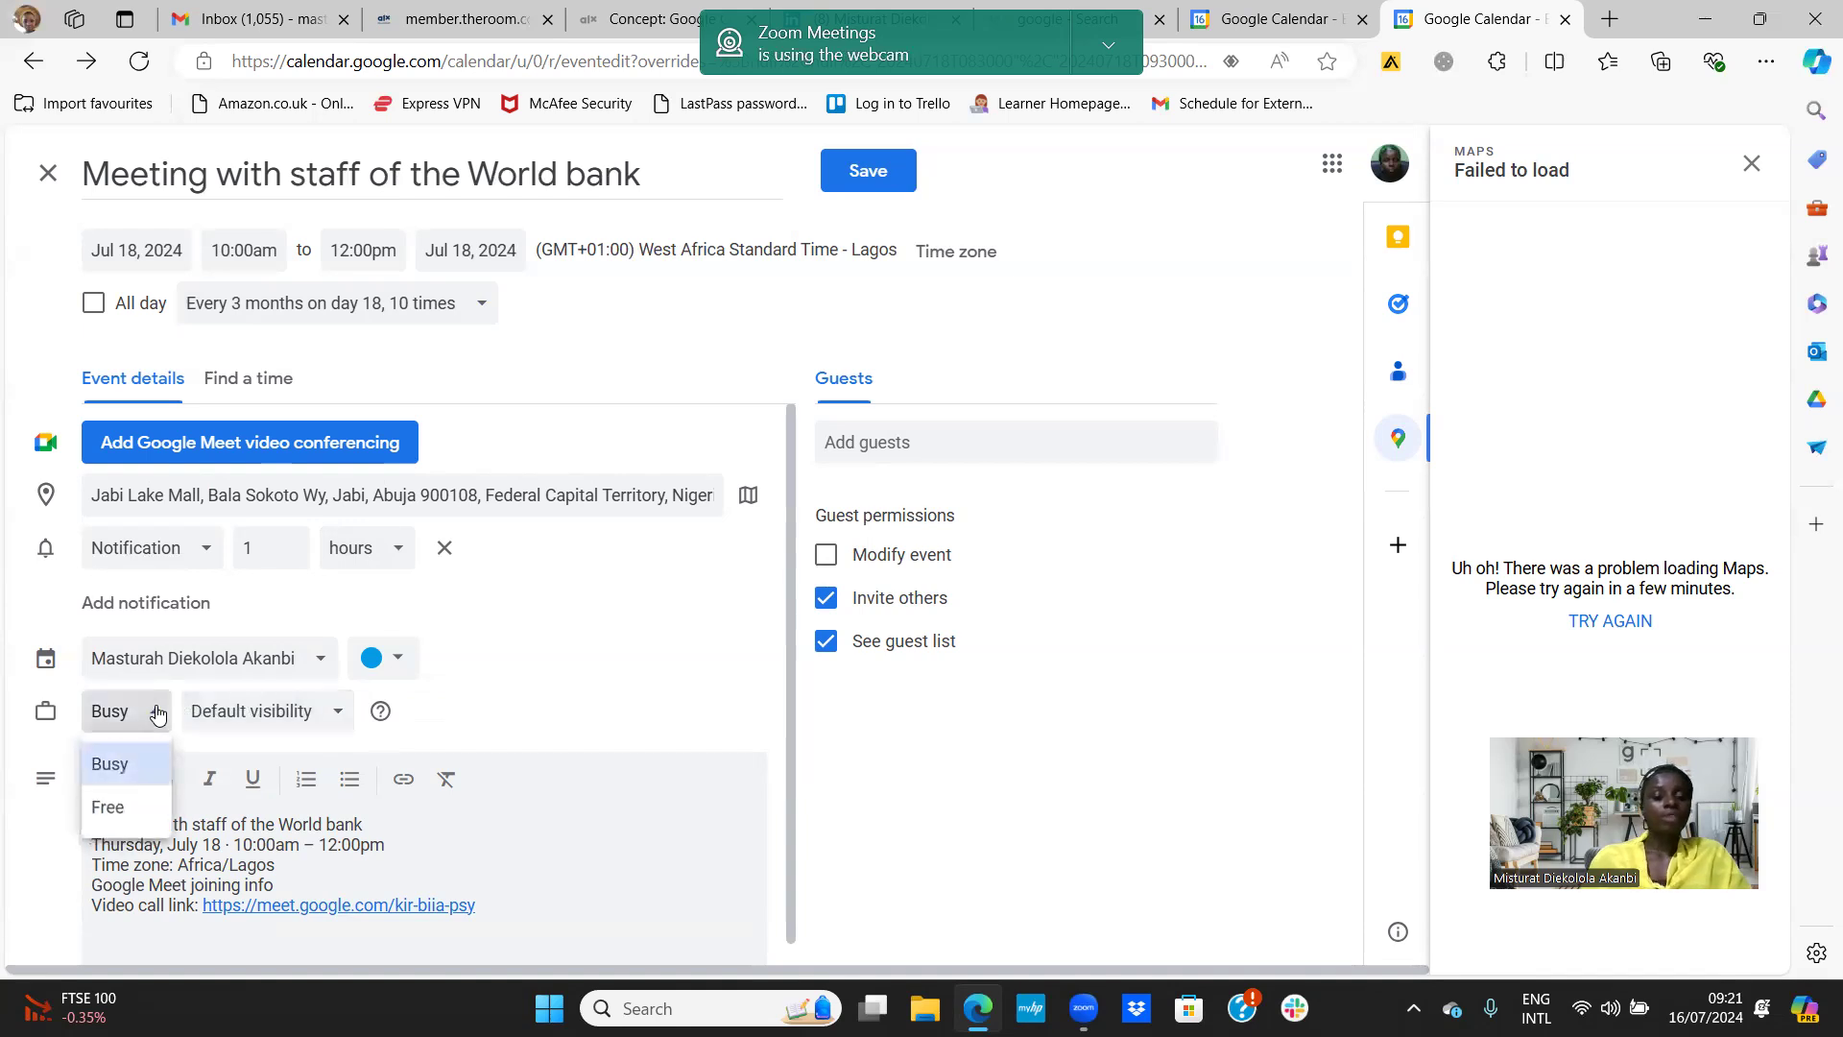
click(126, 808)
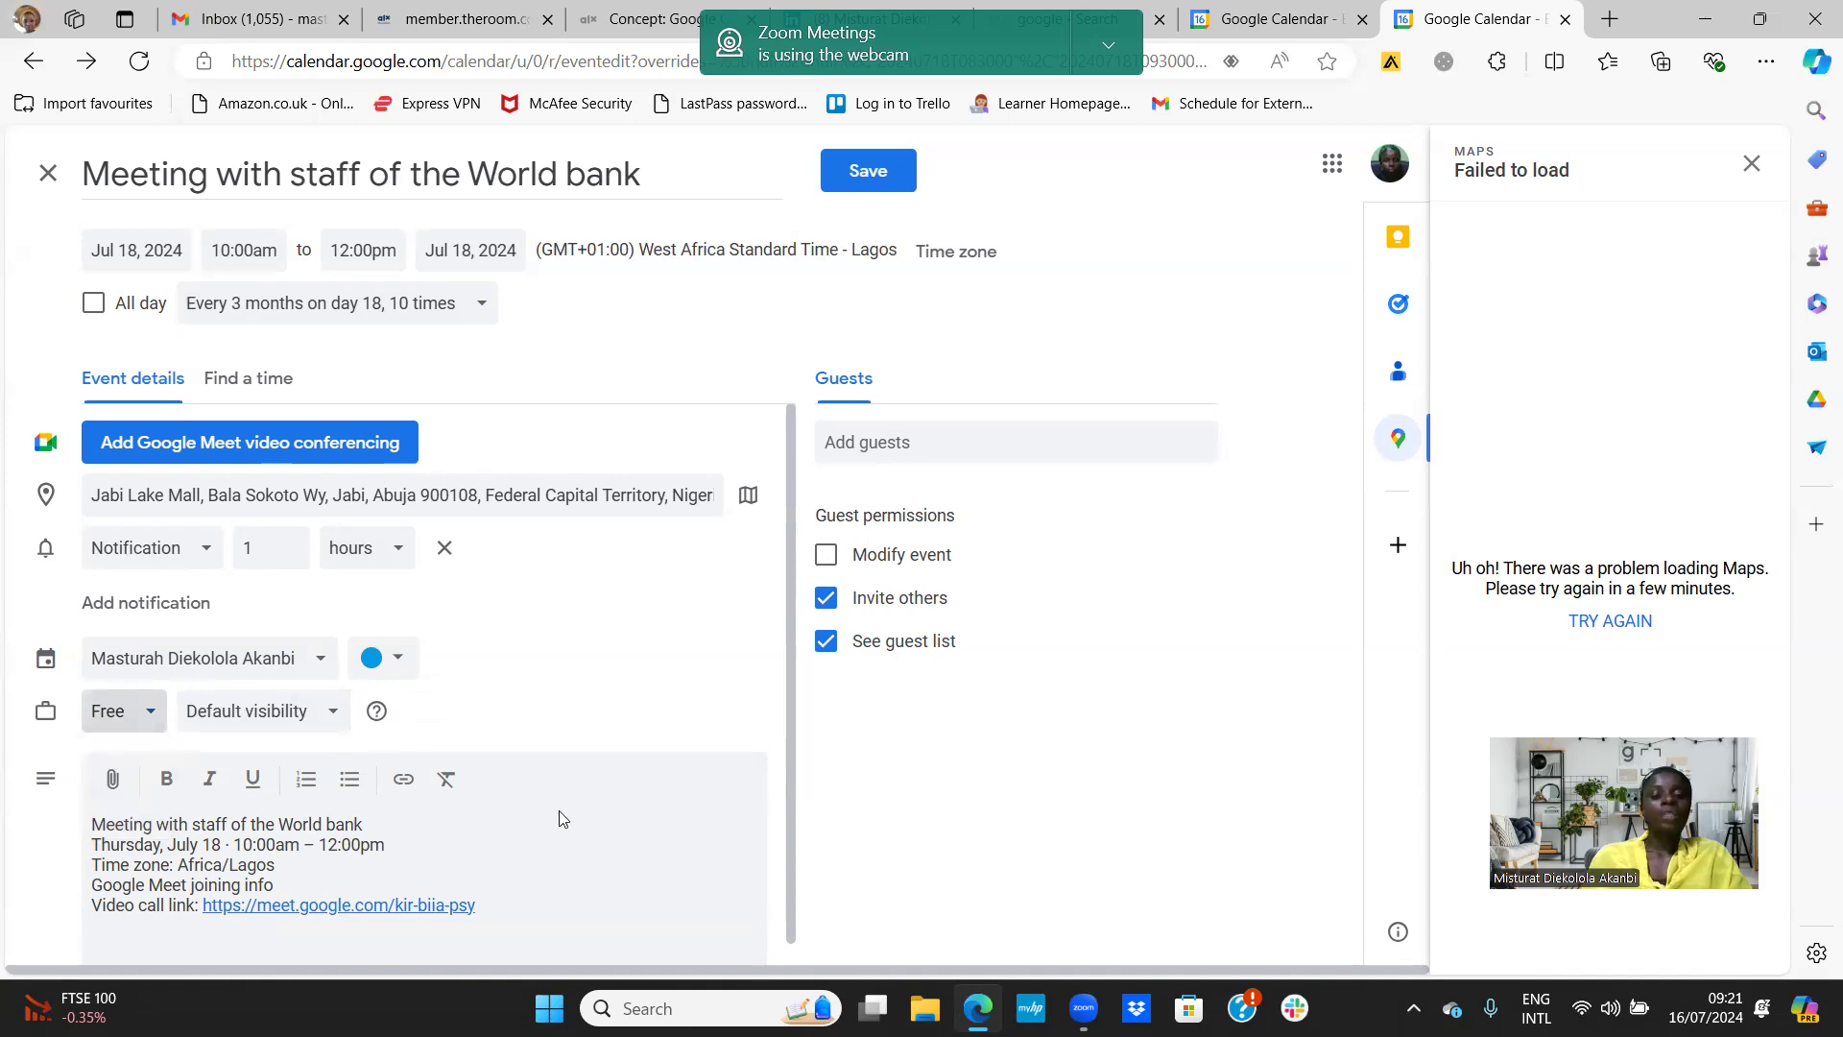
View the Google Drive file picker for description attachments and close it without attaching anything
click(115, 782)
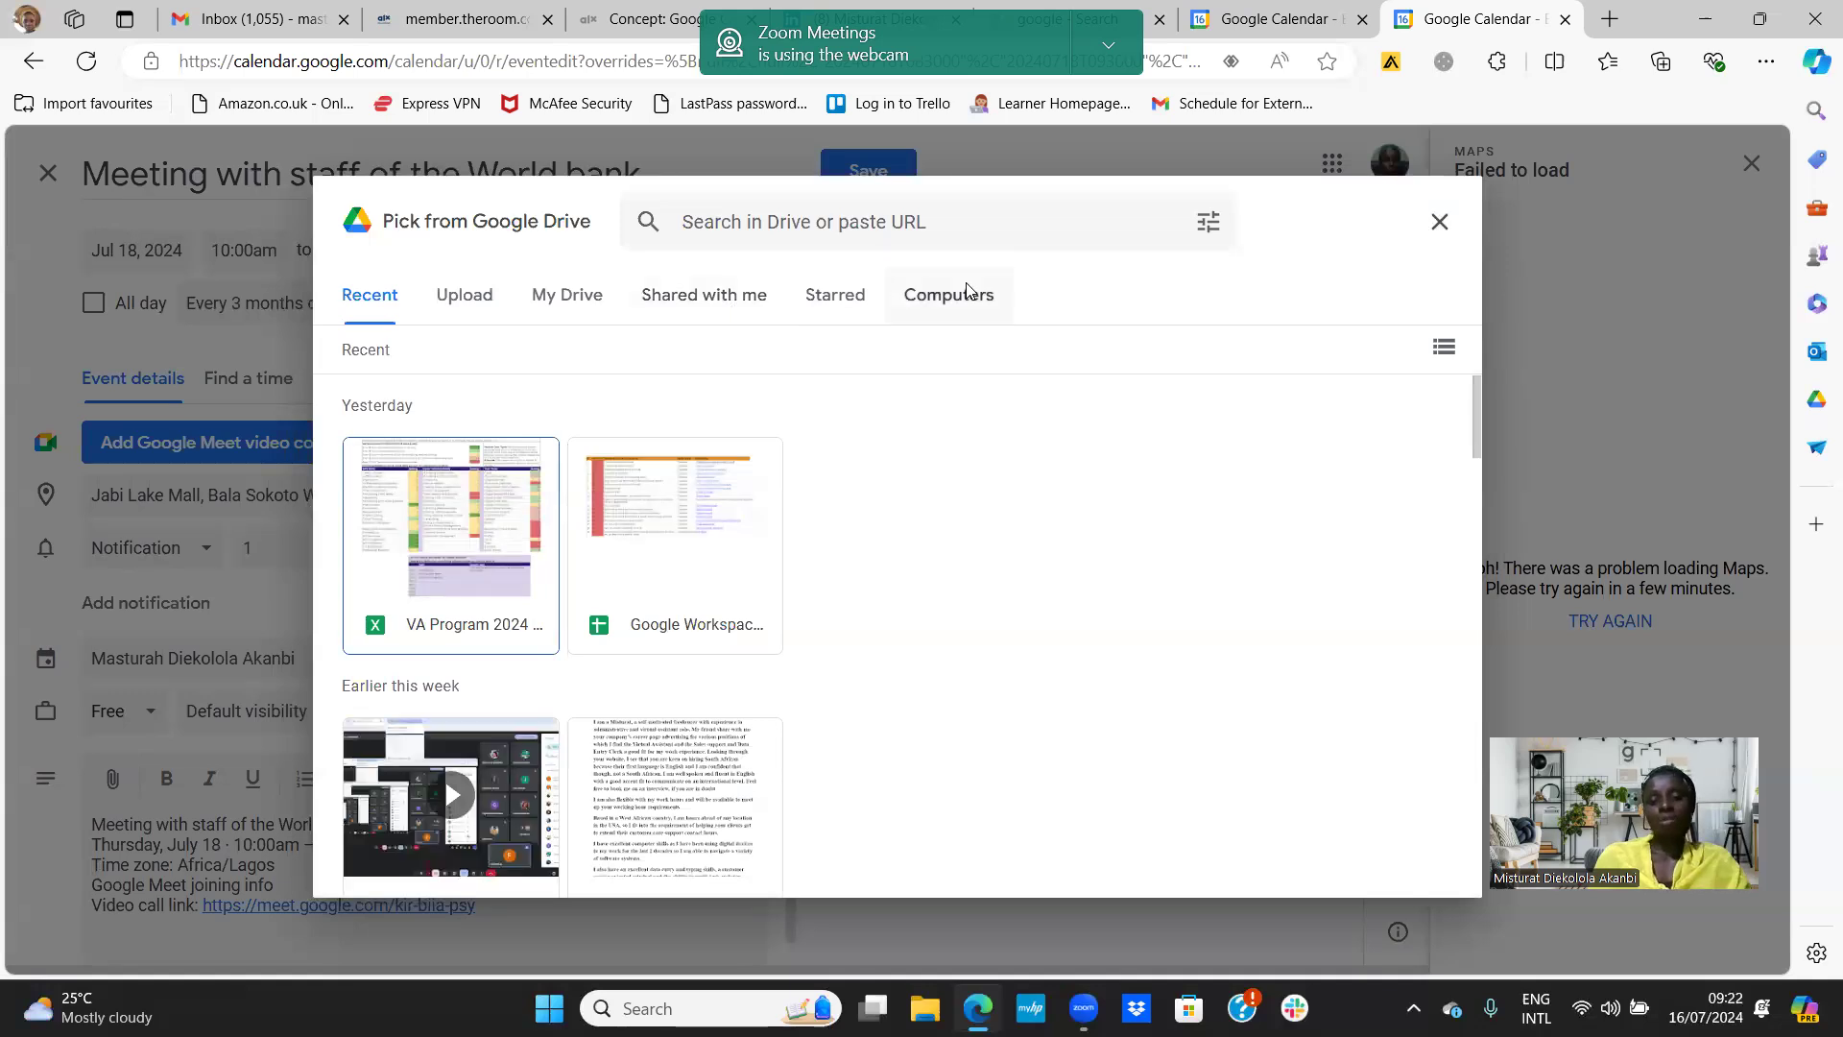
click(1440, 221)
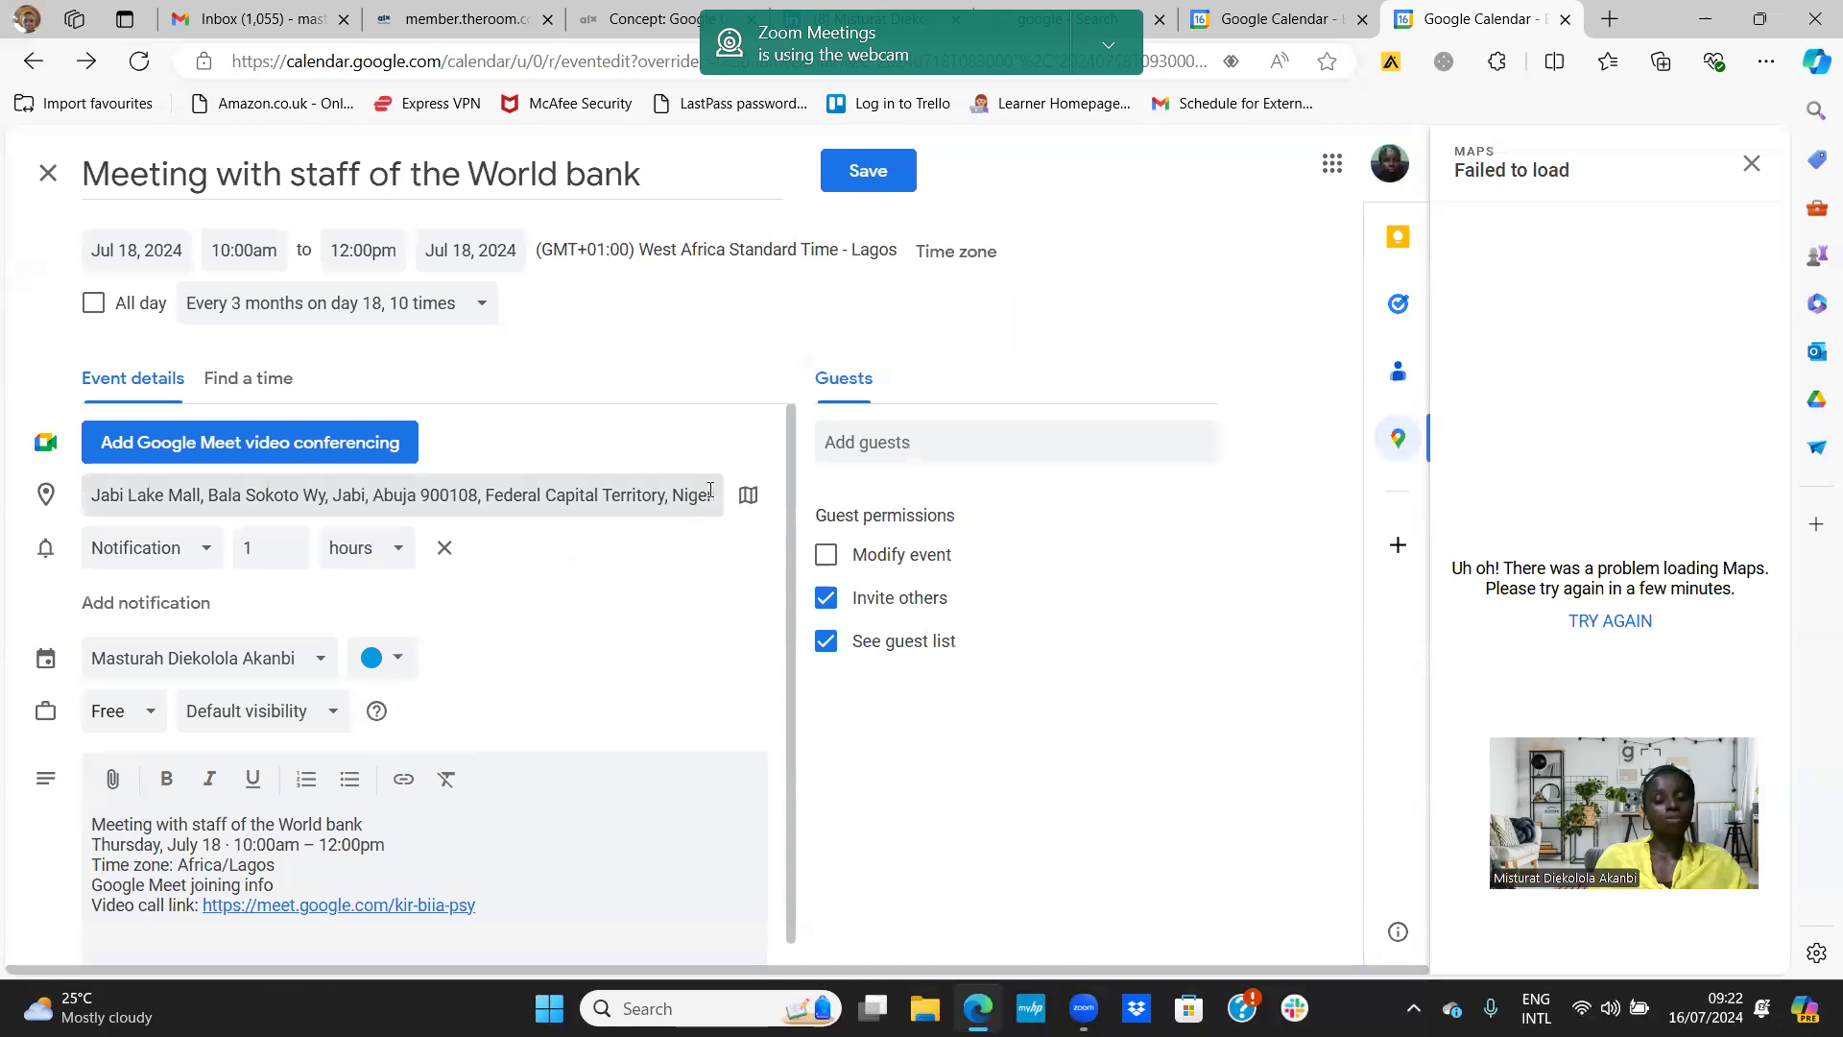
click(404, 787)
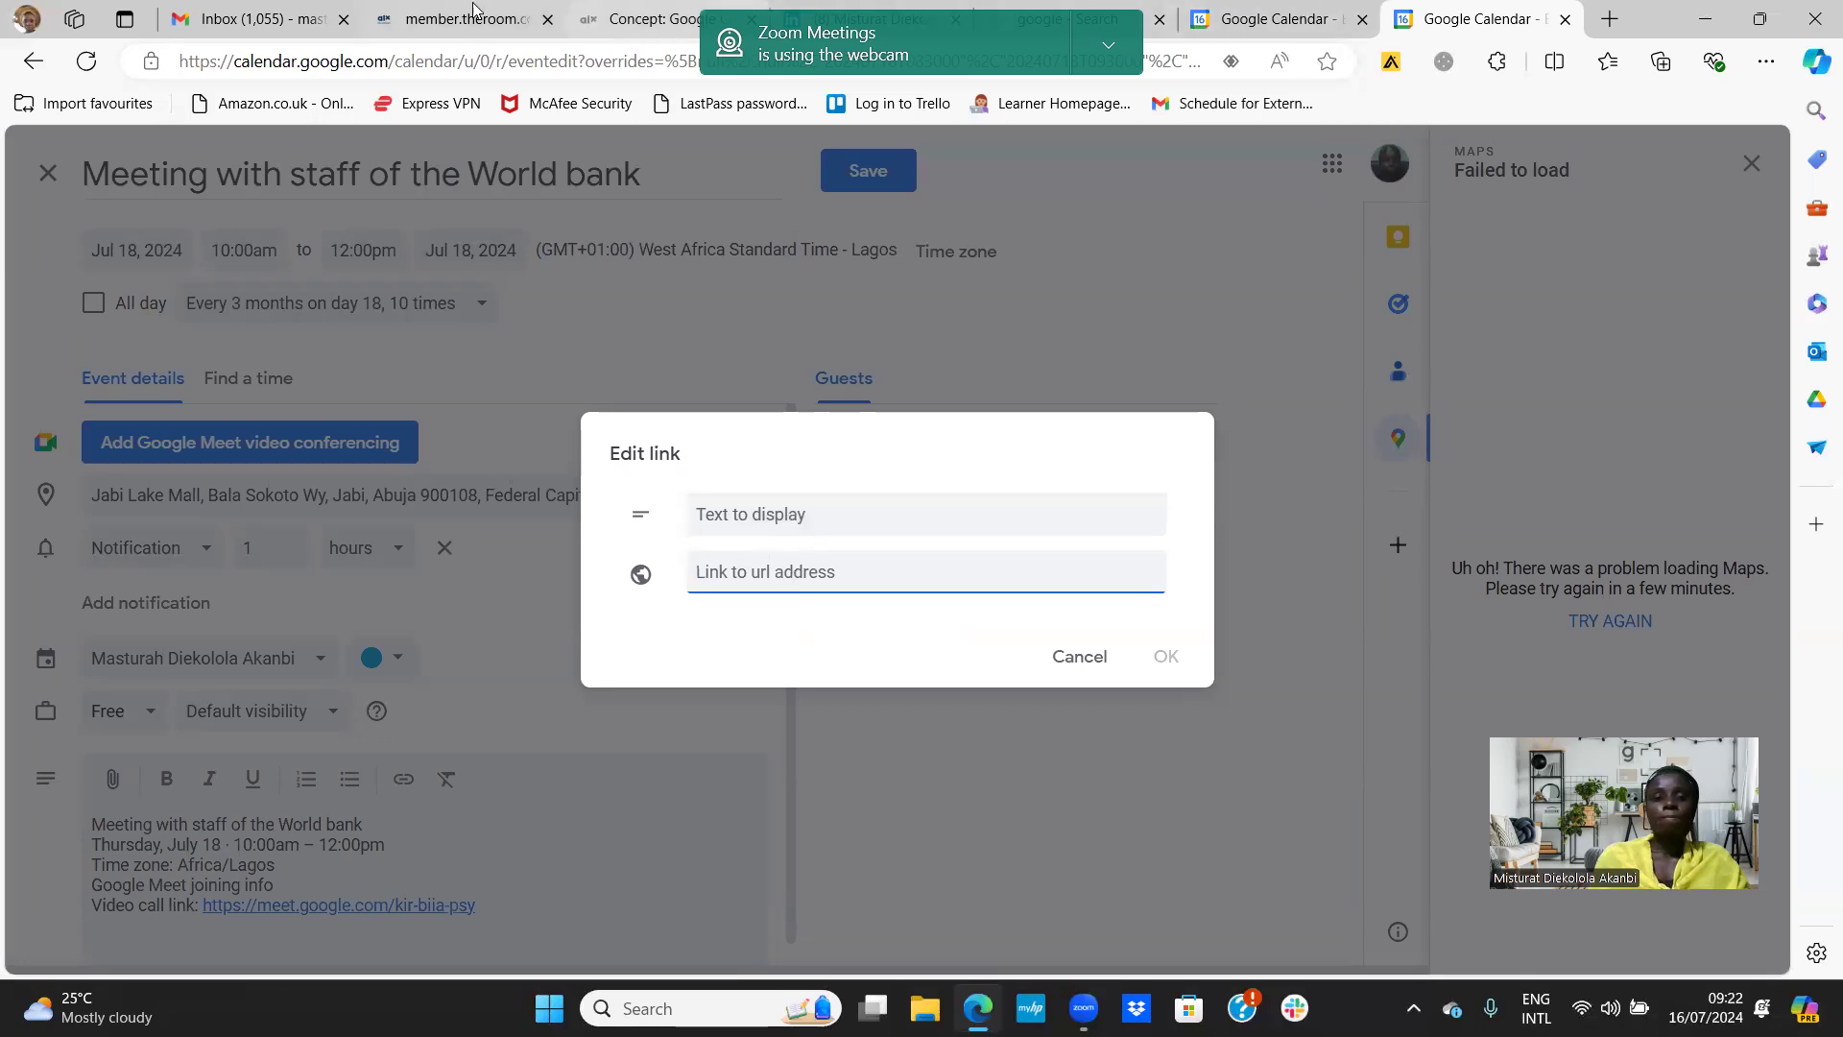
click(440, 16)
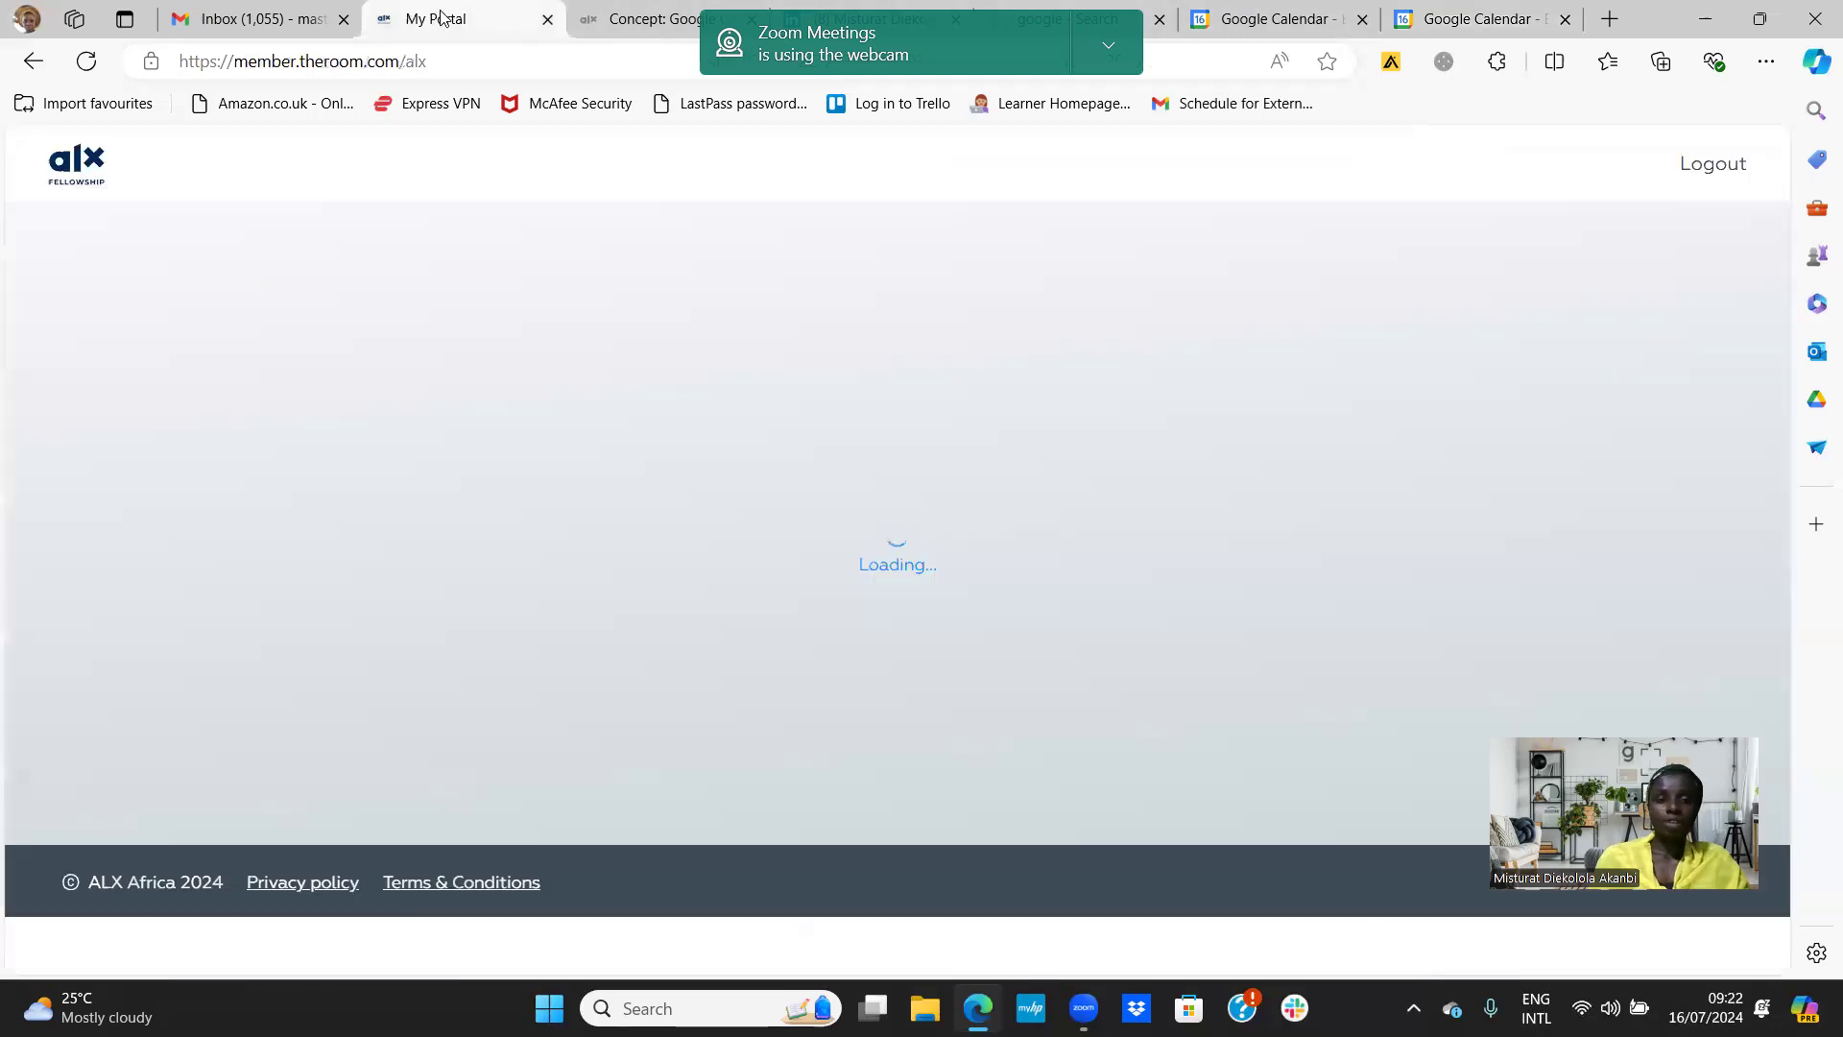
click(440, 62)
key(ctrl+c)
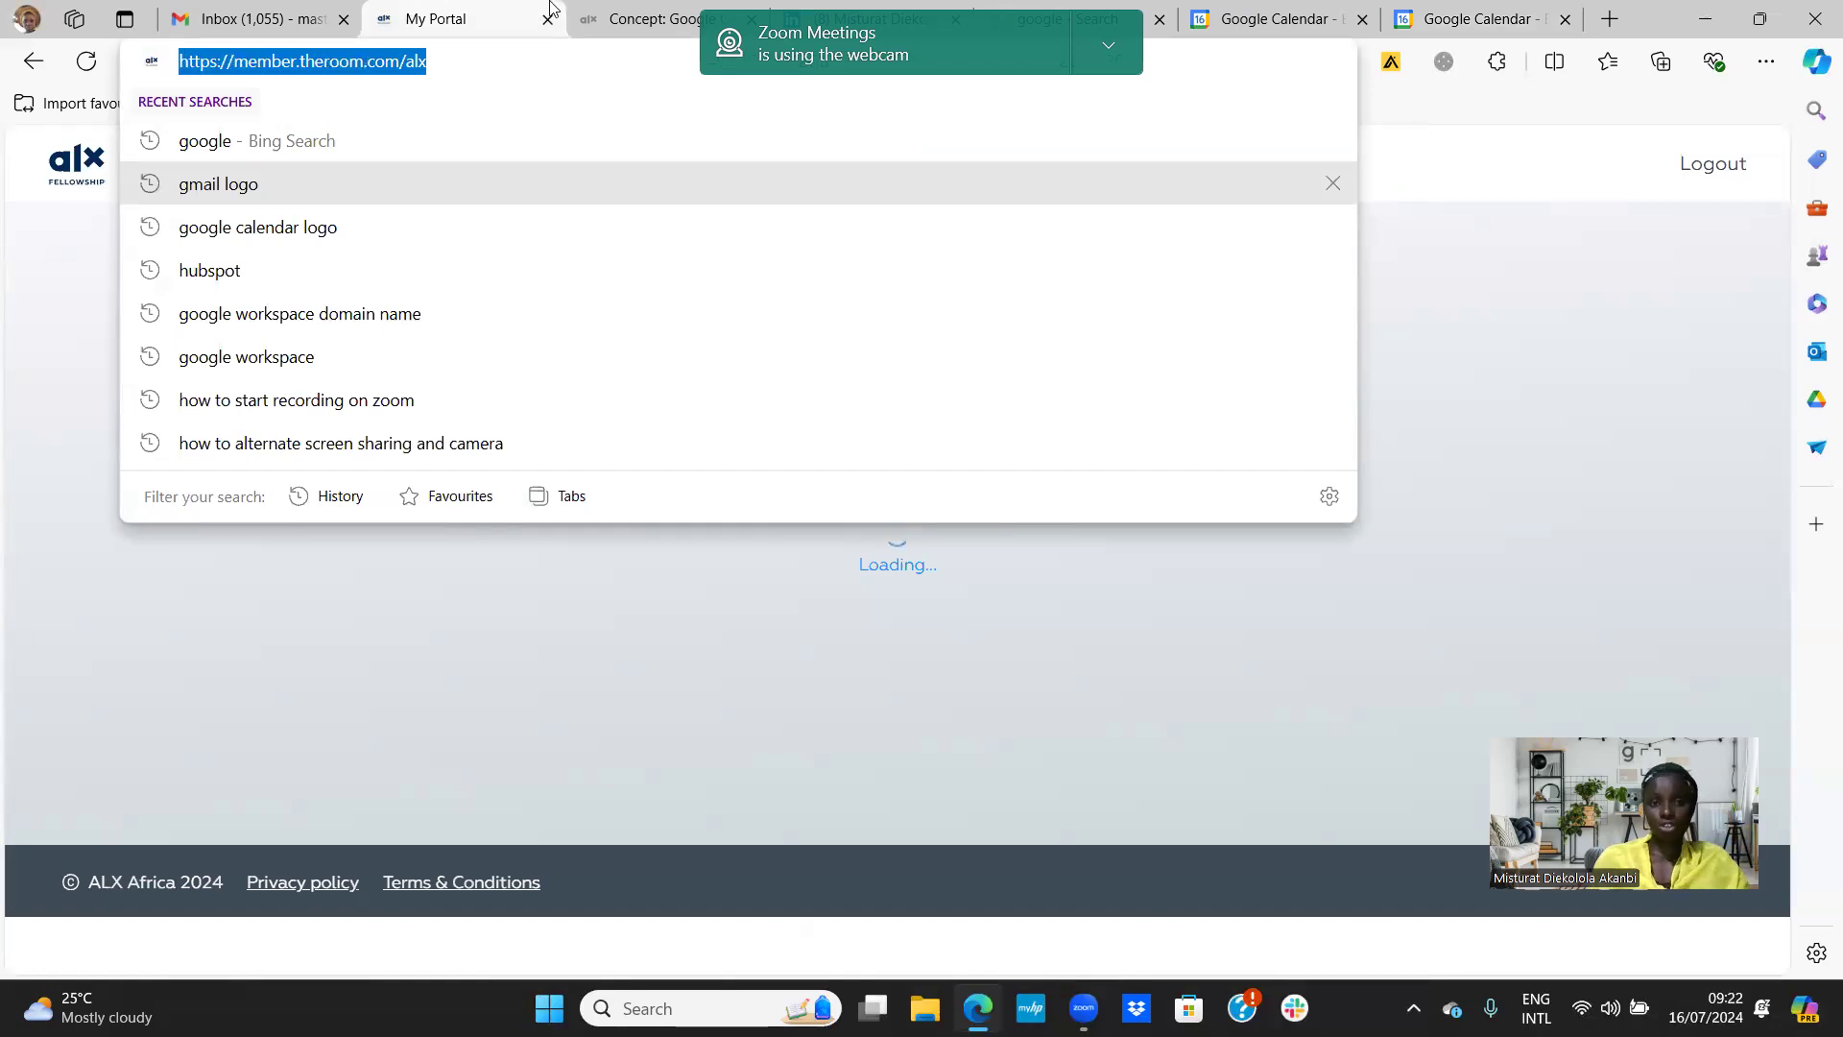
click(1469, 18)
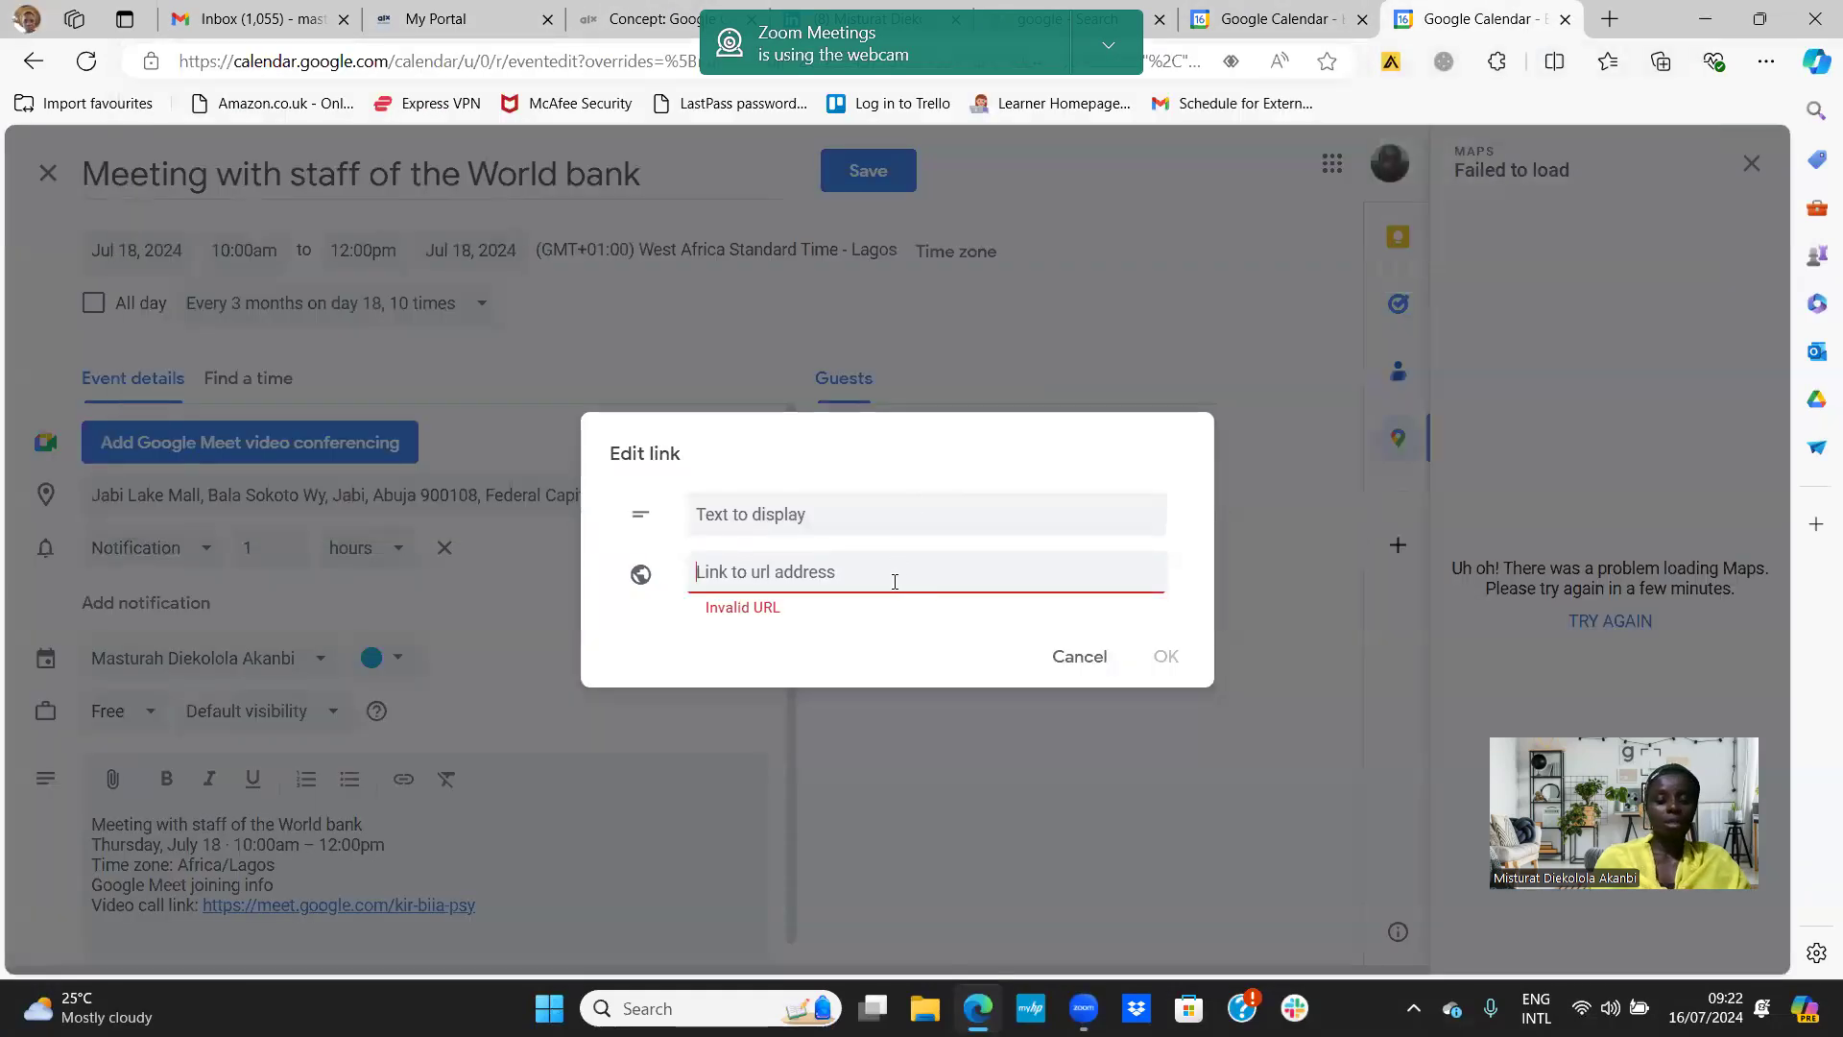
key(ctrl+v)
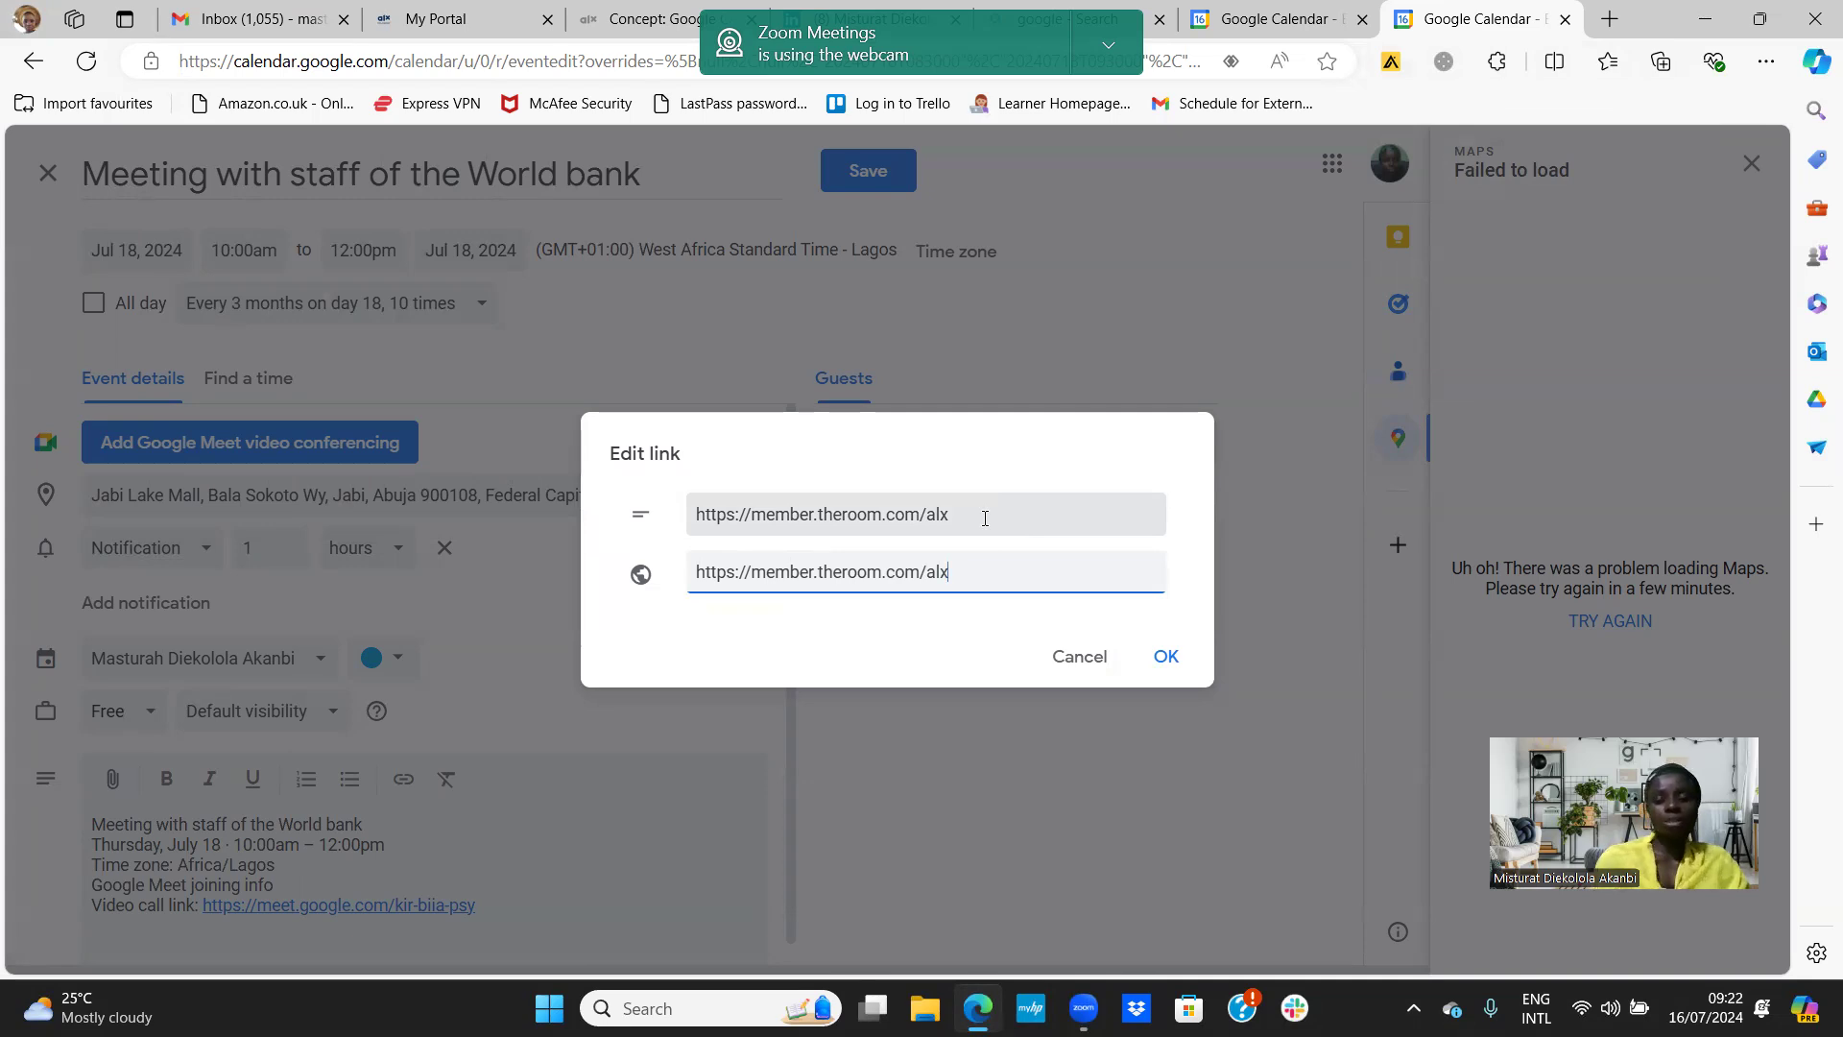
Set the link's display text to "ALX AFRICA PAGE" and insert the link into the description
drag(984, 519, 653, 543)
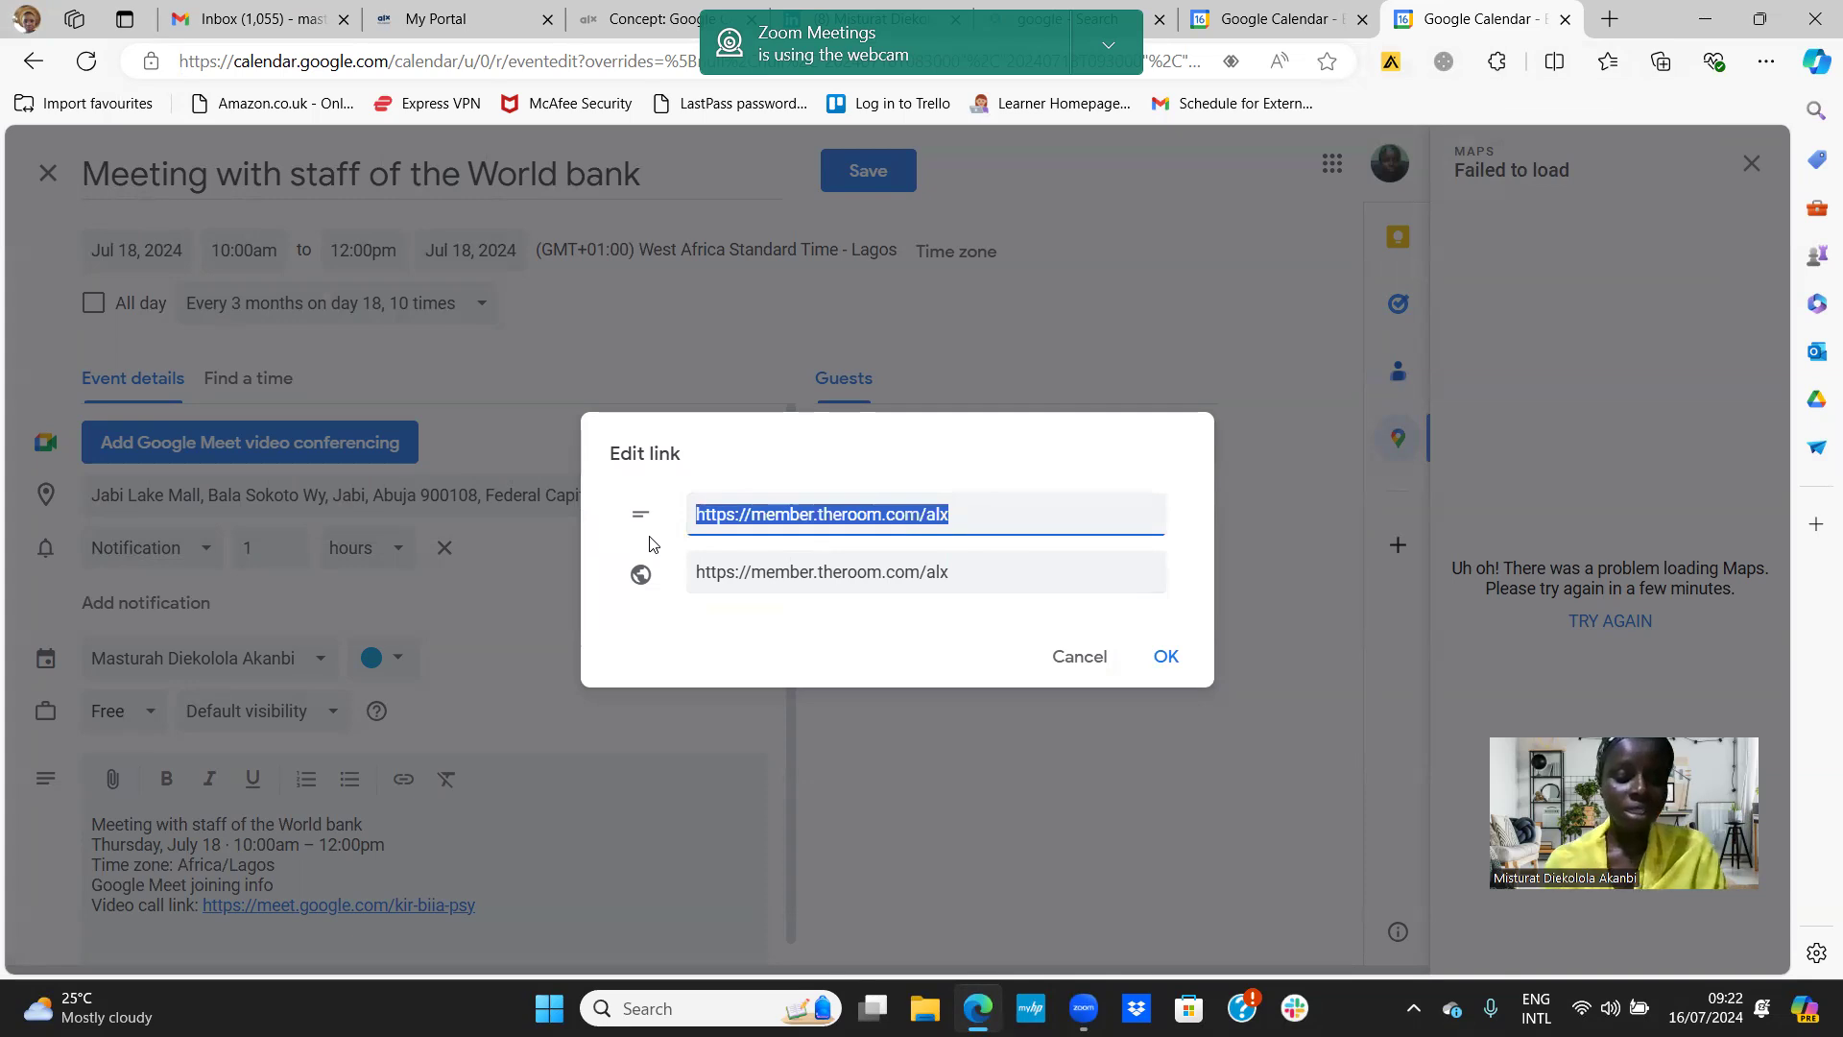
text(ALX AFRICA)
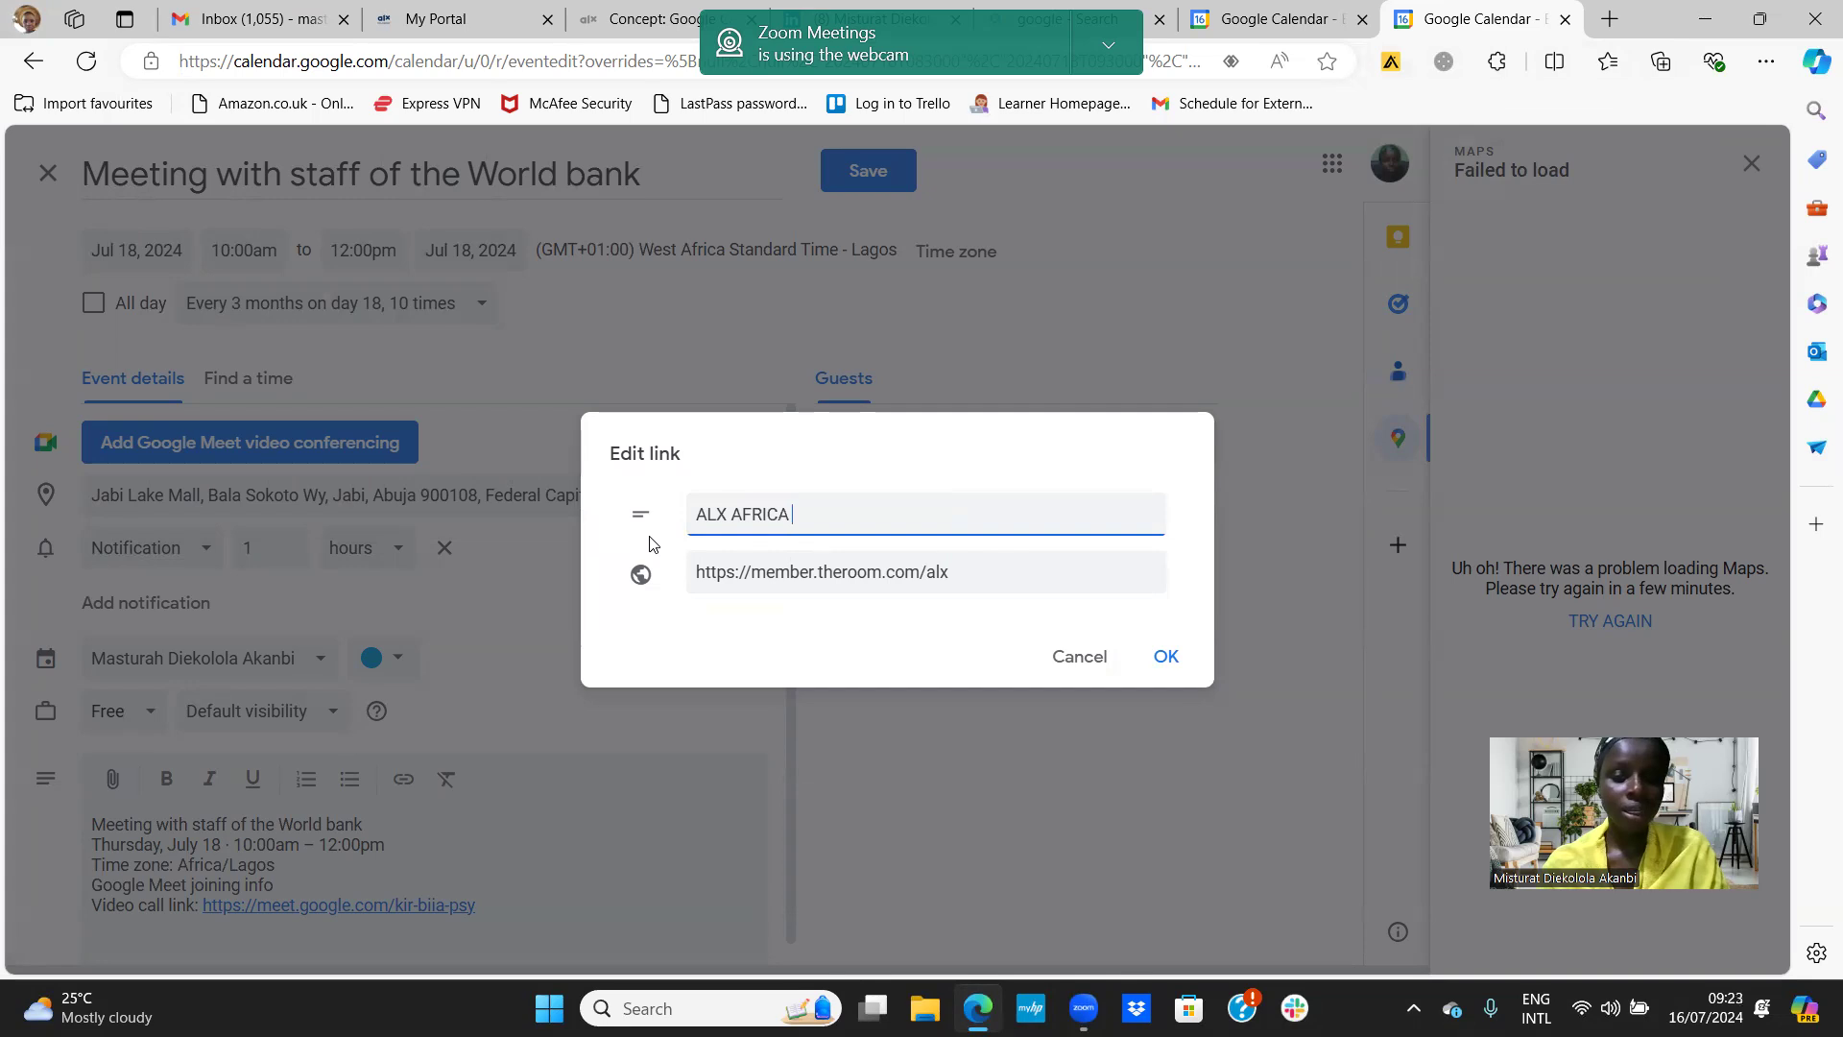
text( PA"GE)
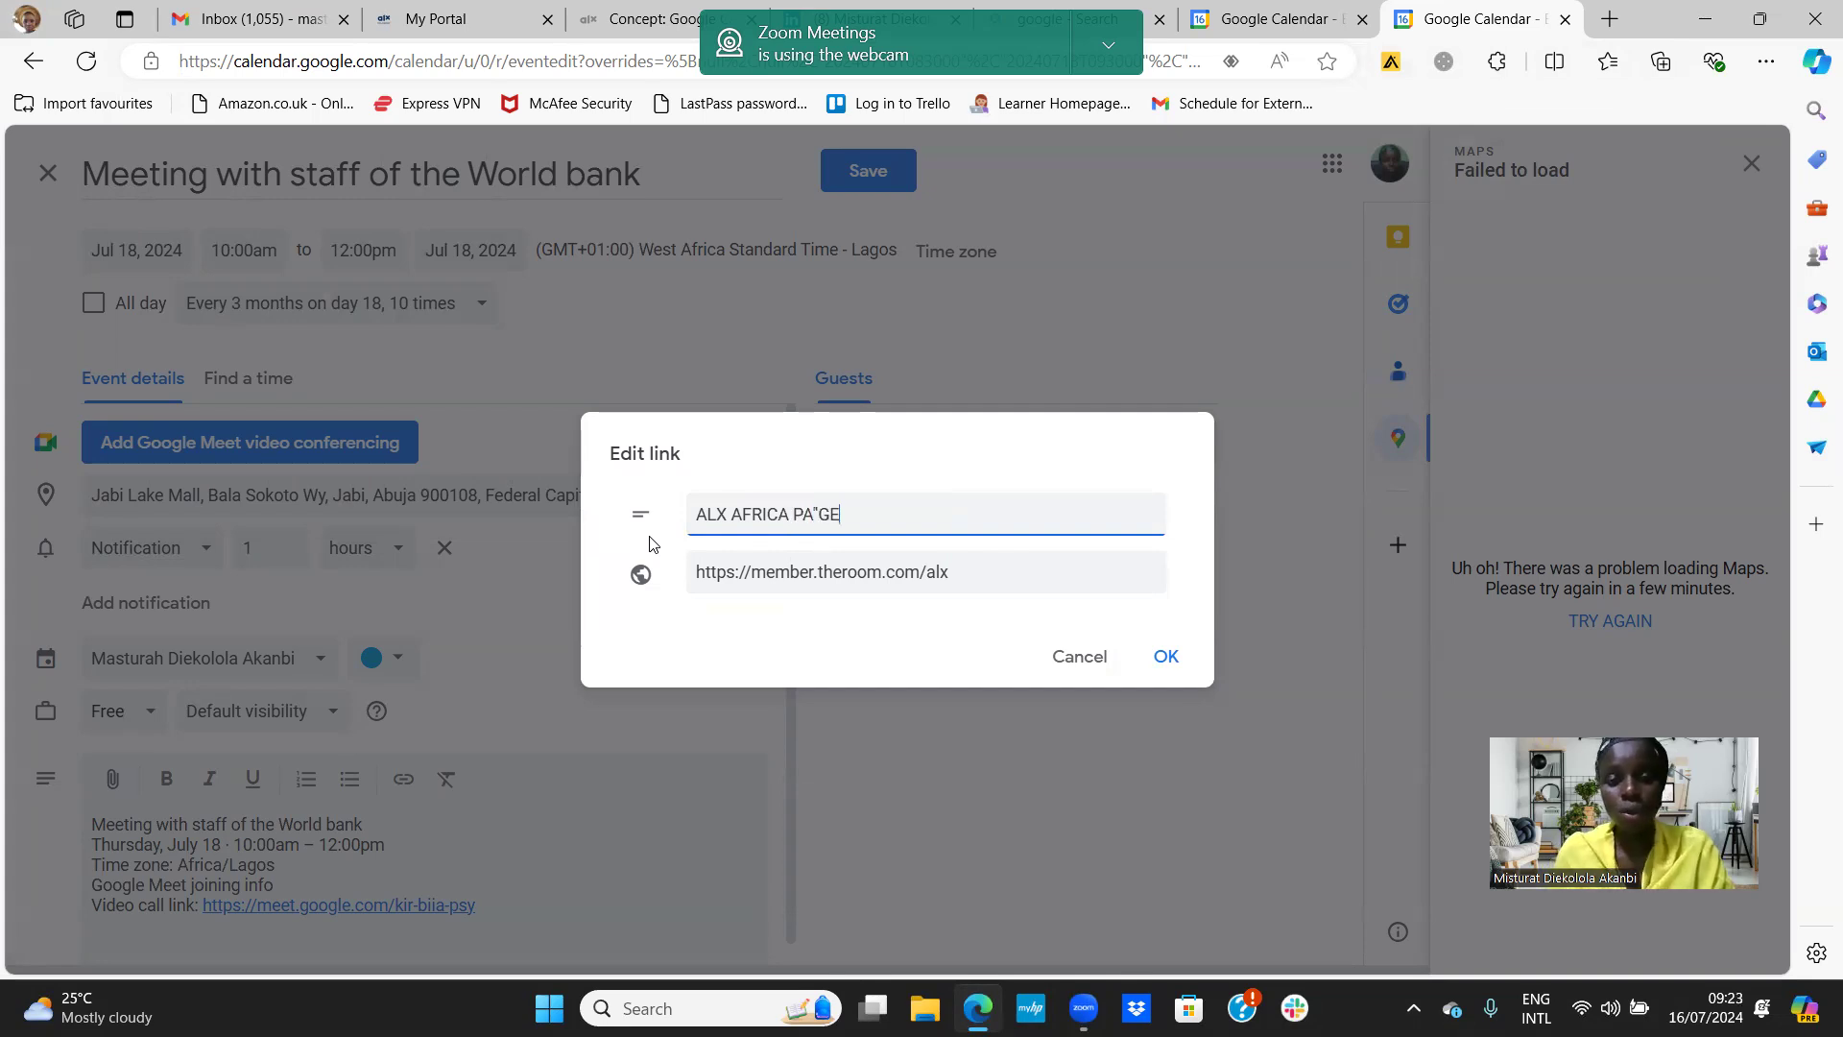
key(BackSpace)
key(BackSpace)
key(BackSpace)
text(GE)
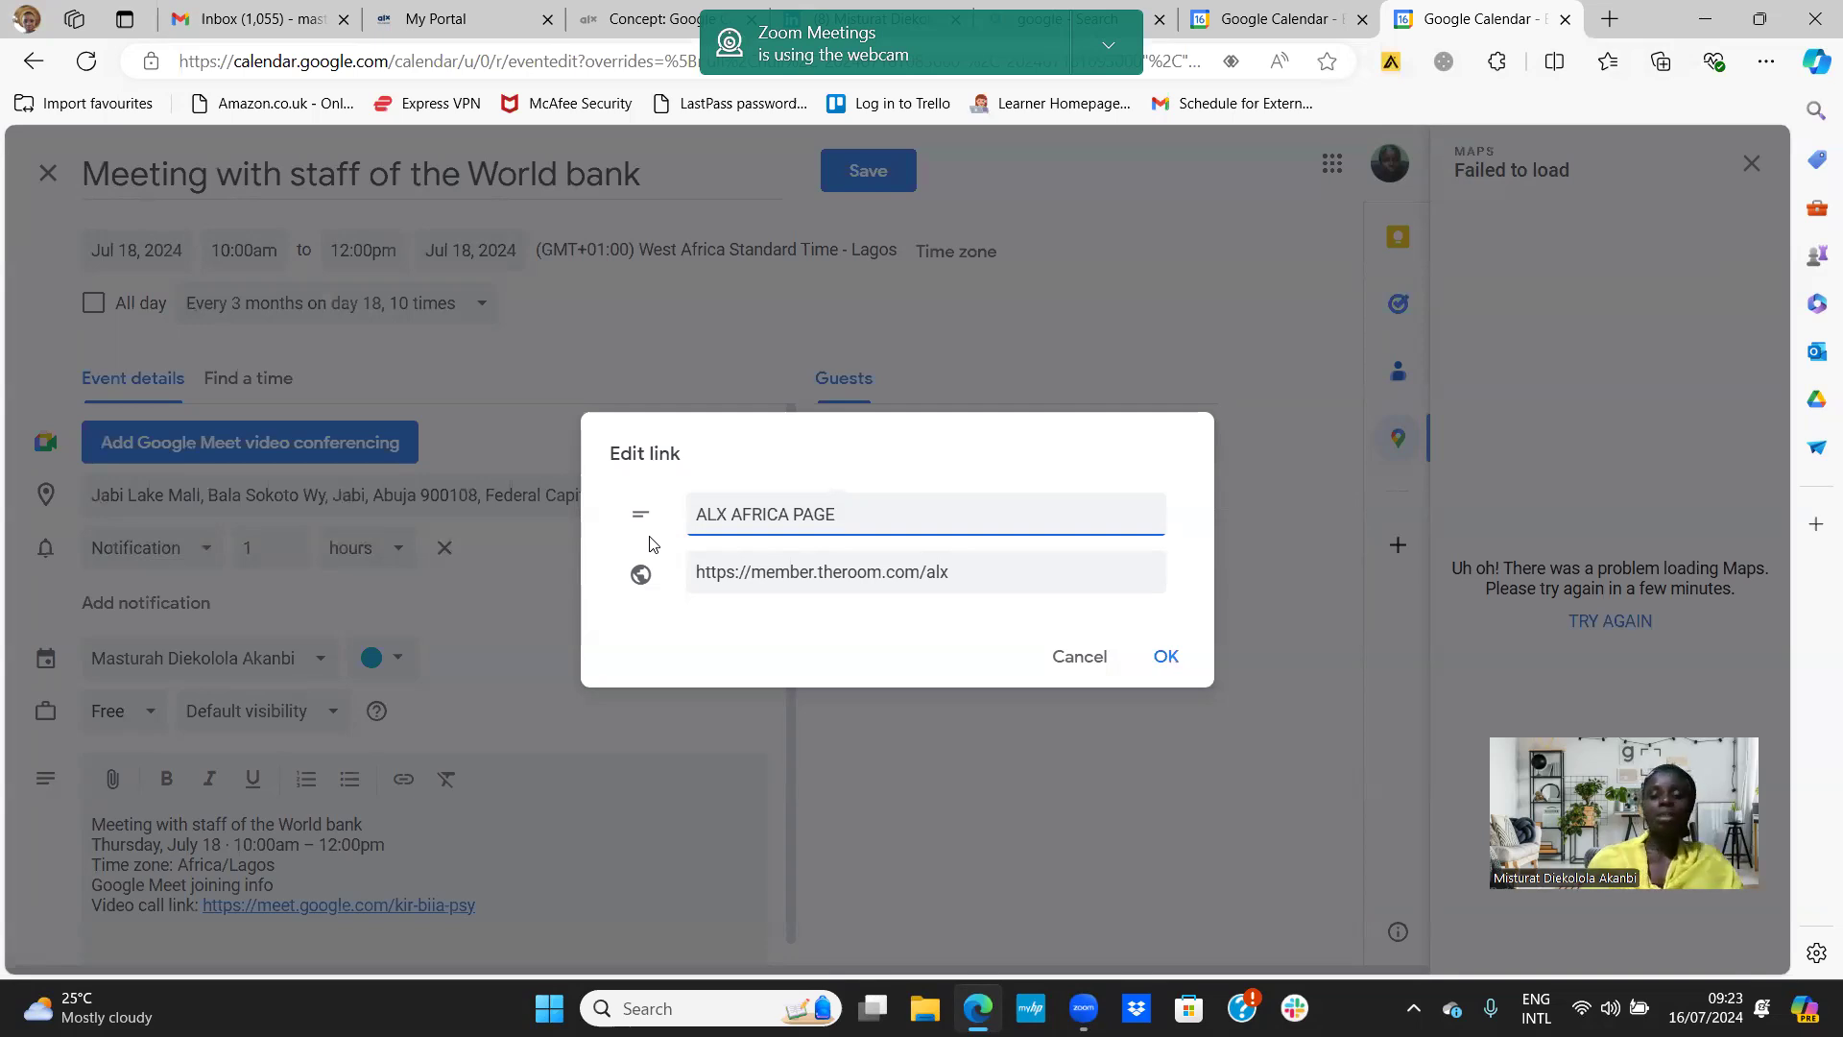
click(1170, 657)
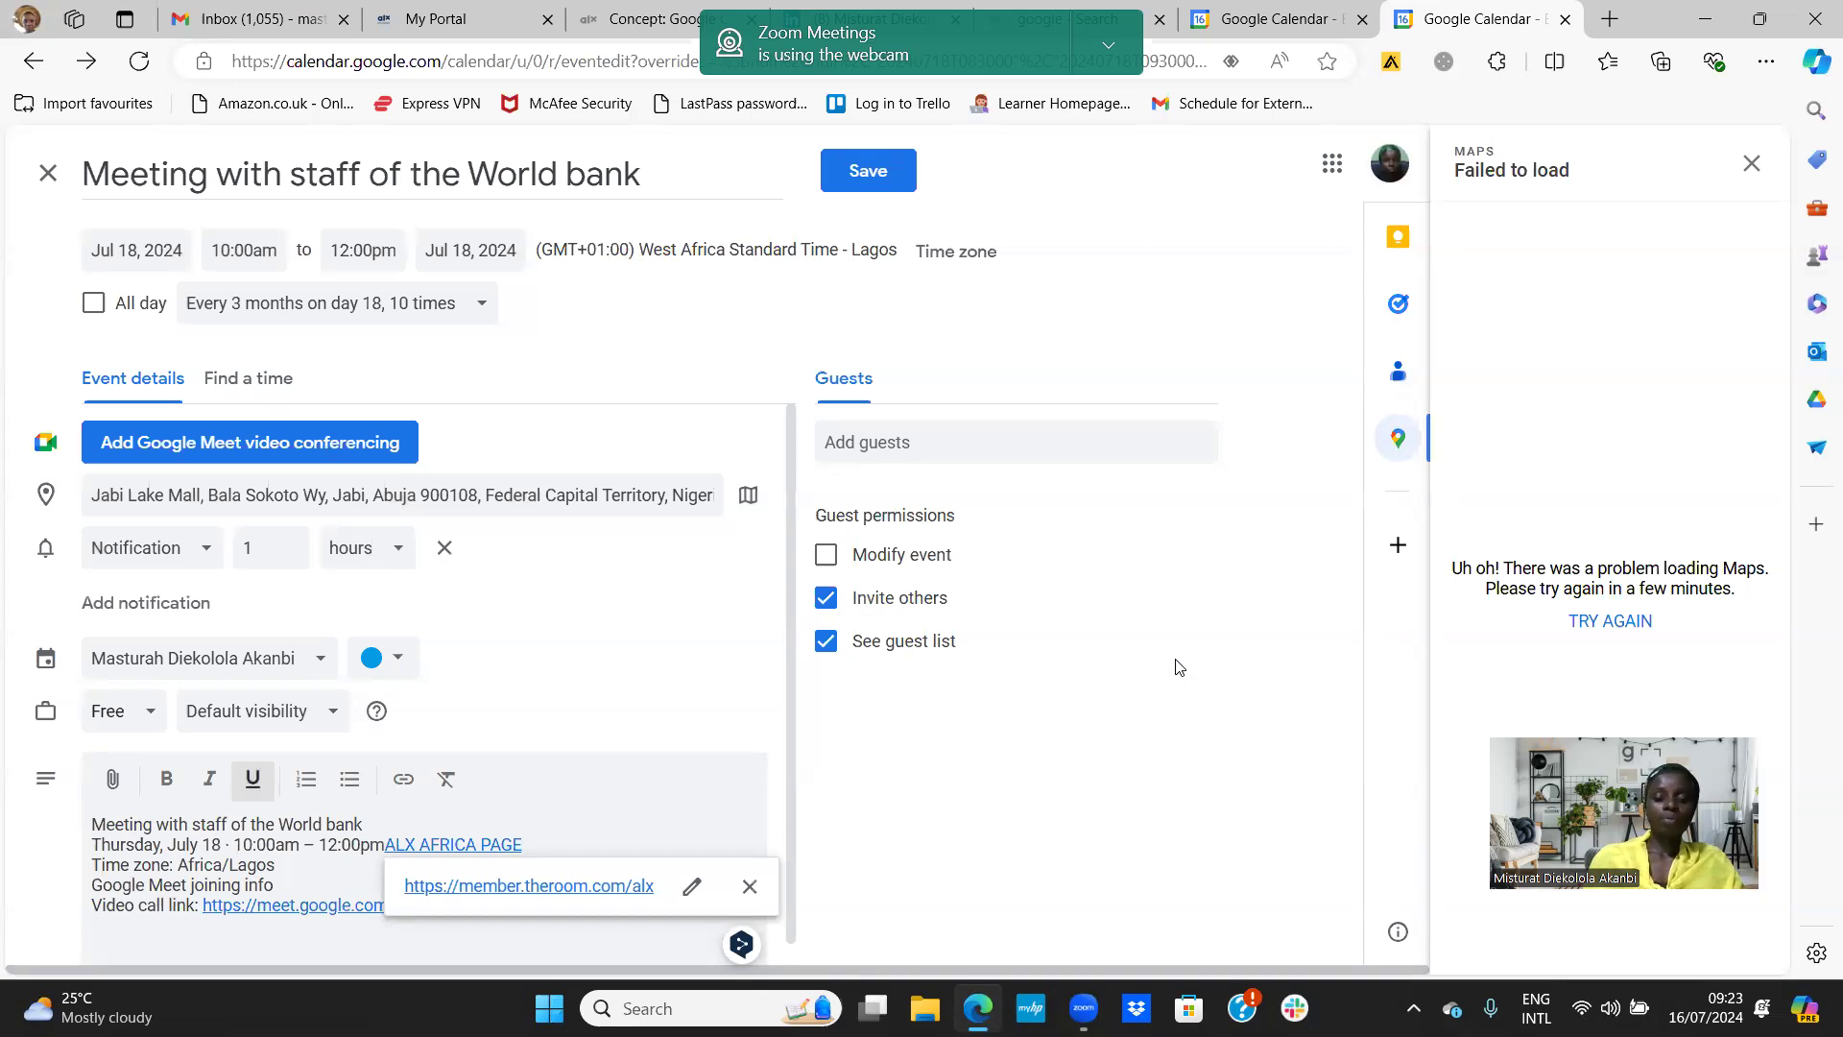
Move the ALX AFRICA PAGE link from the date line to its own line below the video call link, leaving a blank line between
key(shift+Left)
key(shift+Left)
key(shift+Left)
key(shift+Left)
key(shift+Left)
key(shift+Left)
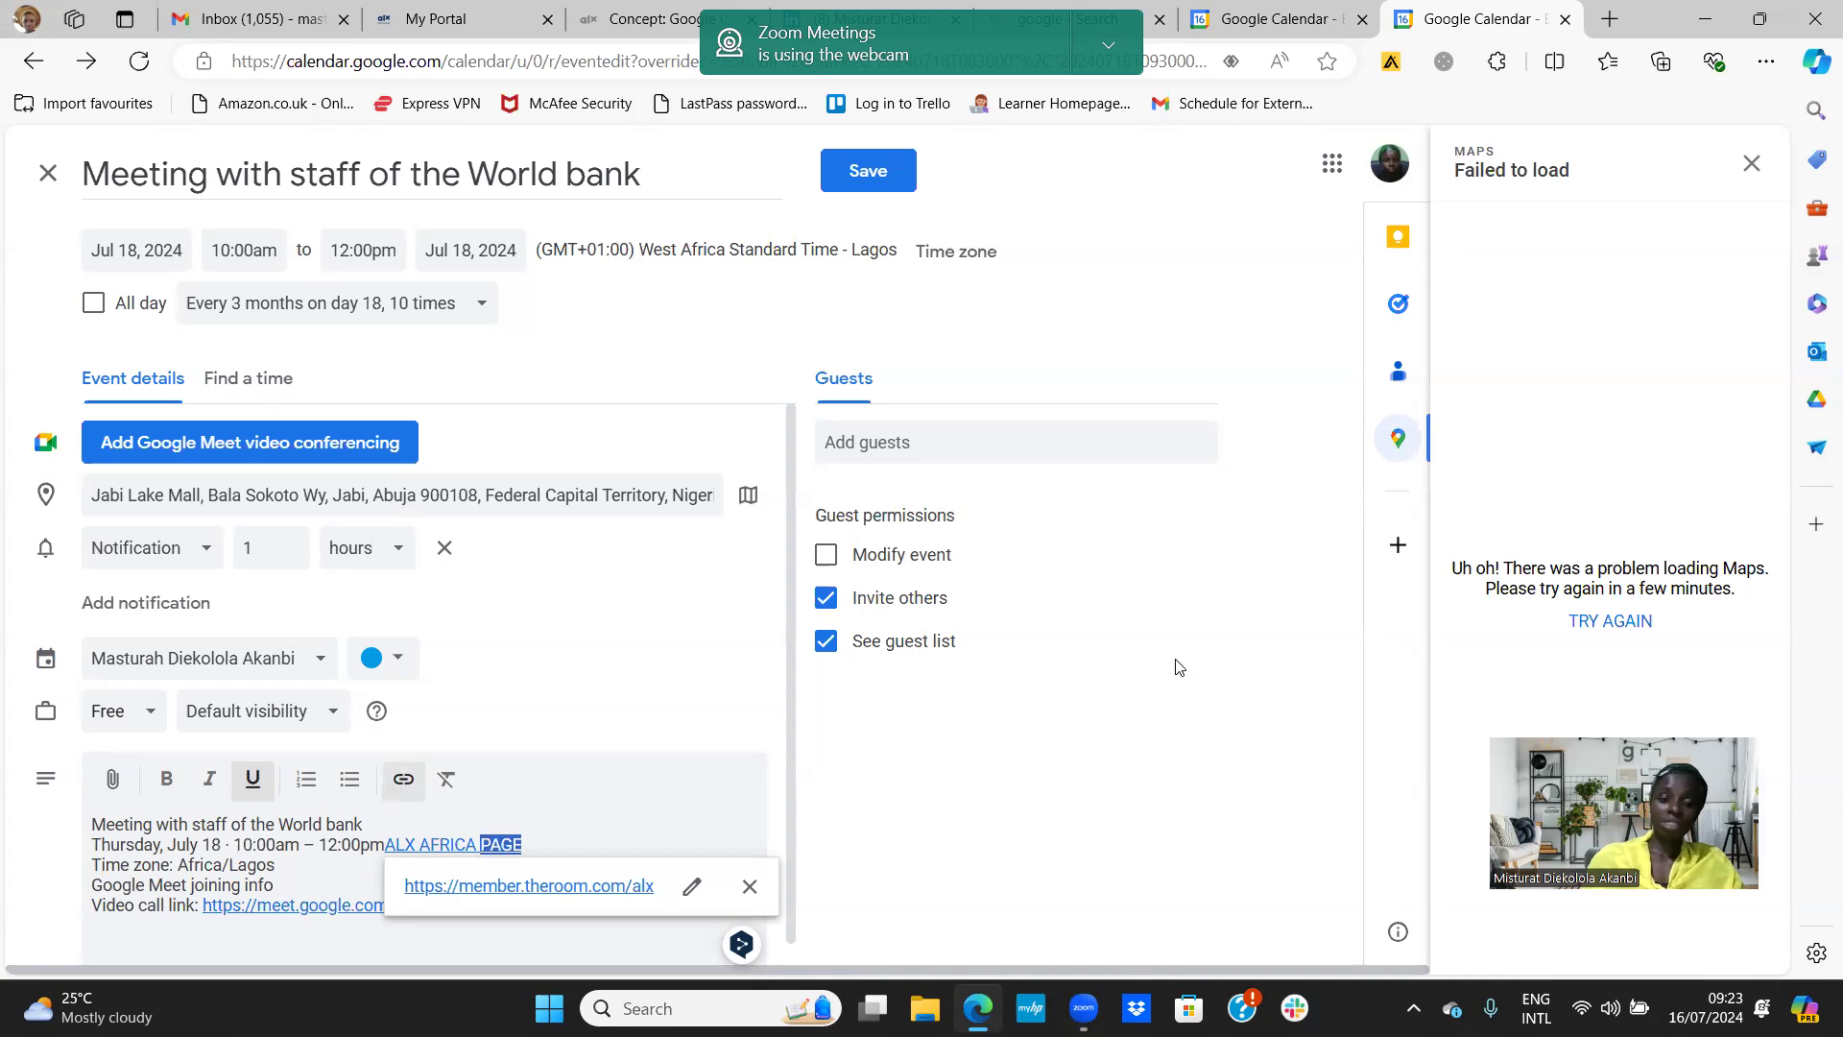
key(shift+Left)
key(shift+Left)
key(shift+Left)
key(shift+Left)
key(shift+Left)
key(shift+Left)
key(shift+Left)
key(shift+Left)
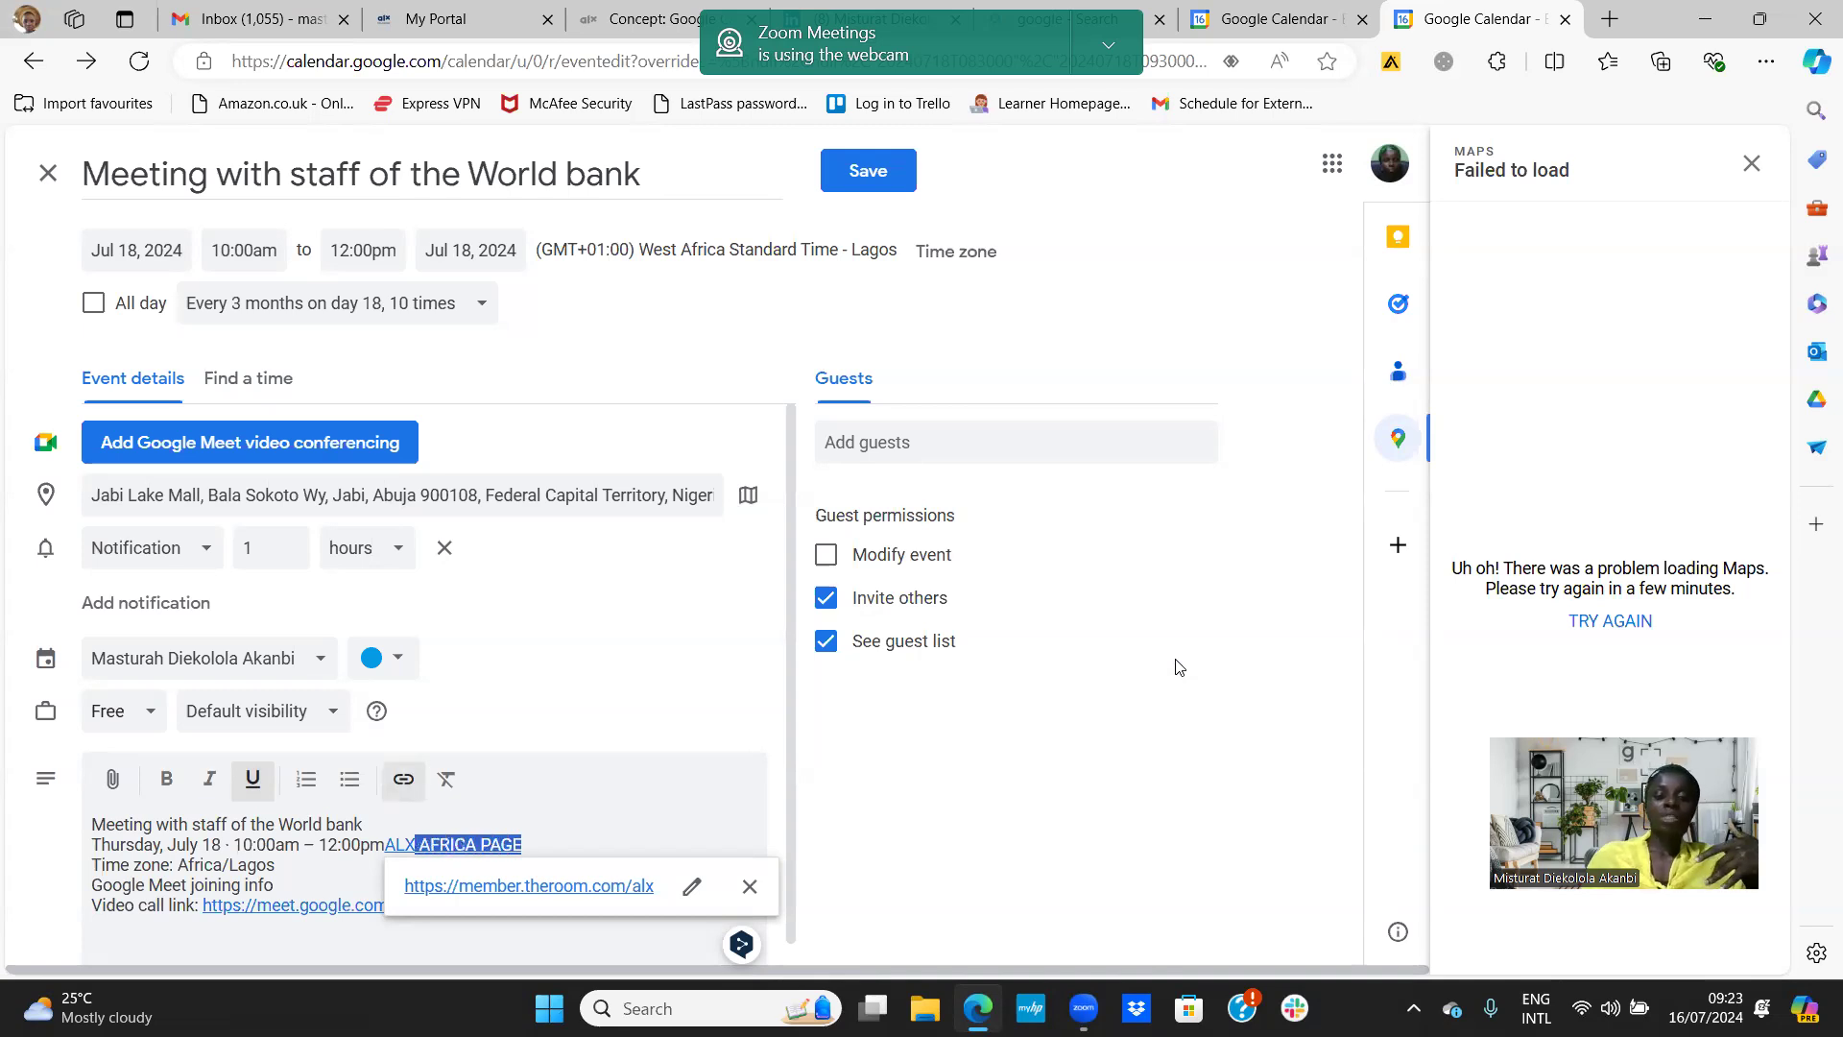
key(shift+Left)
key(ctrl+c)
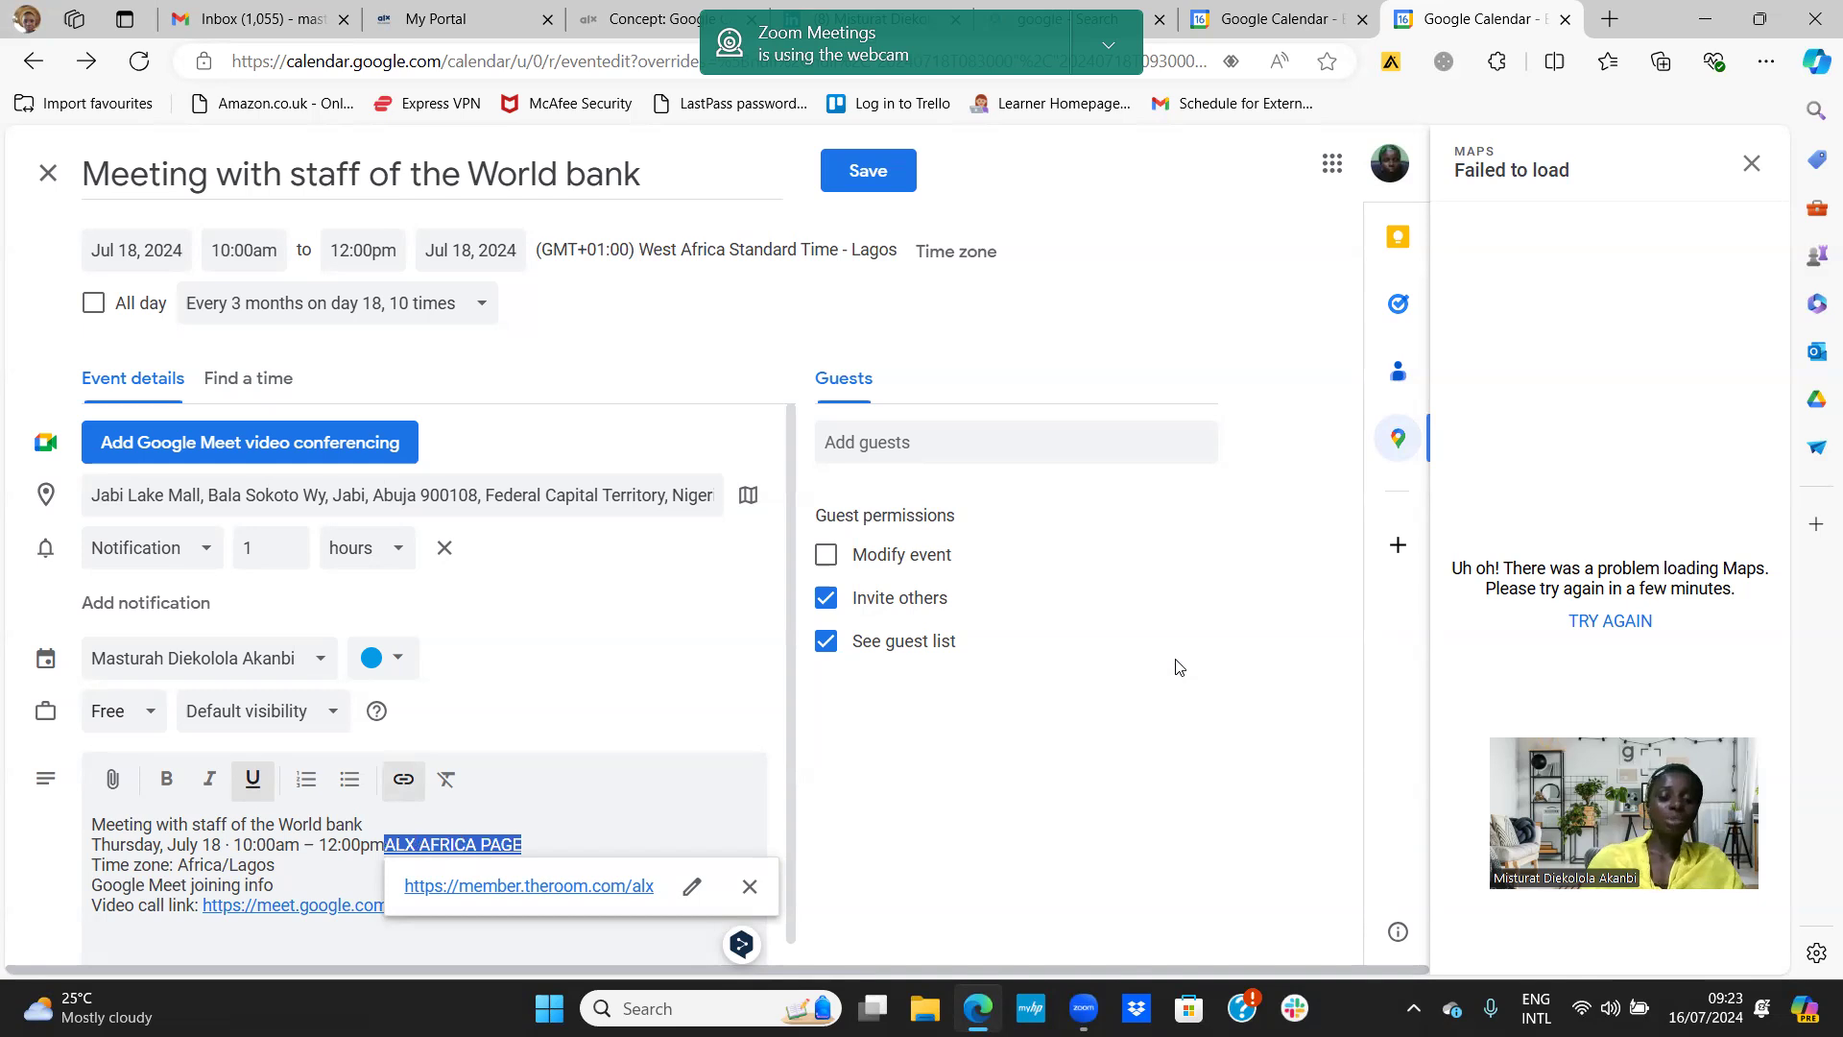
key(BackSpace)
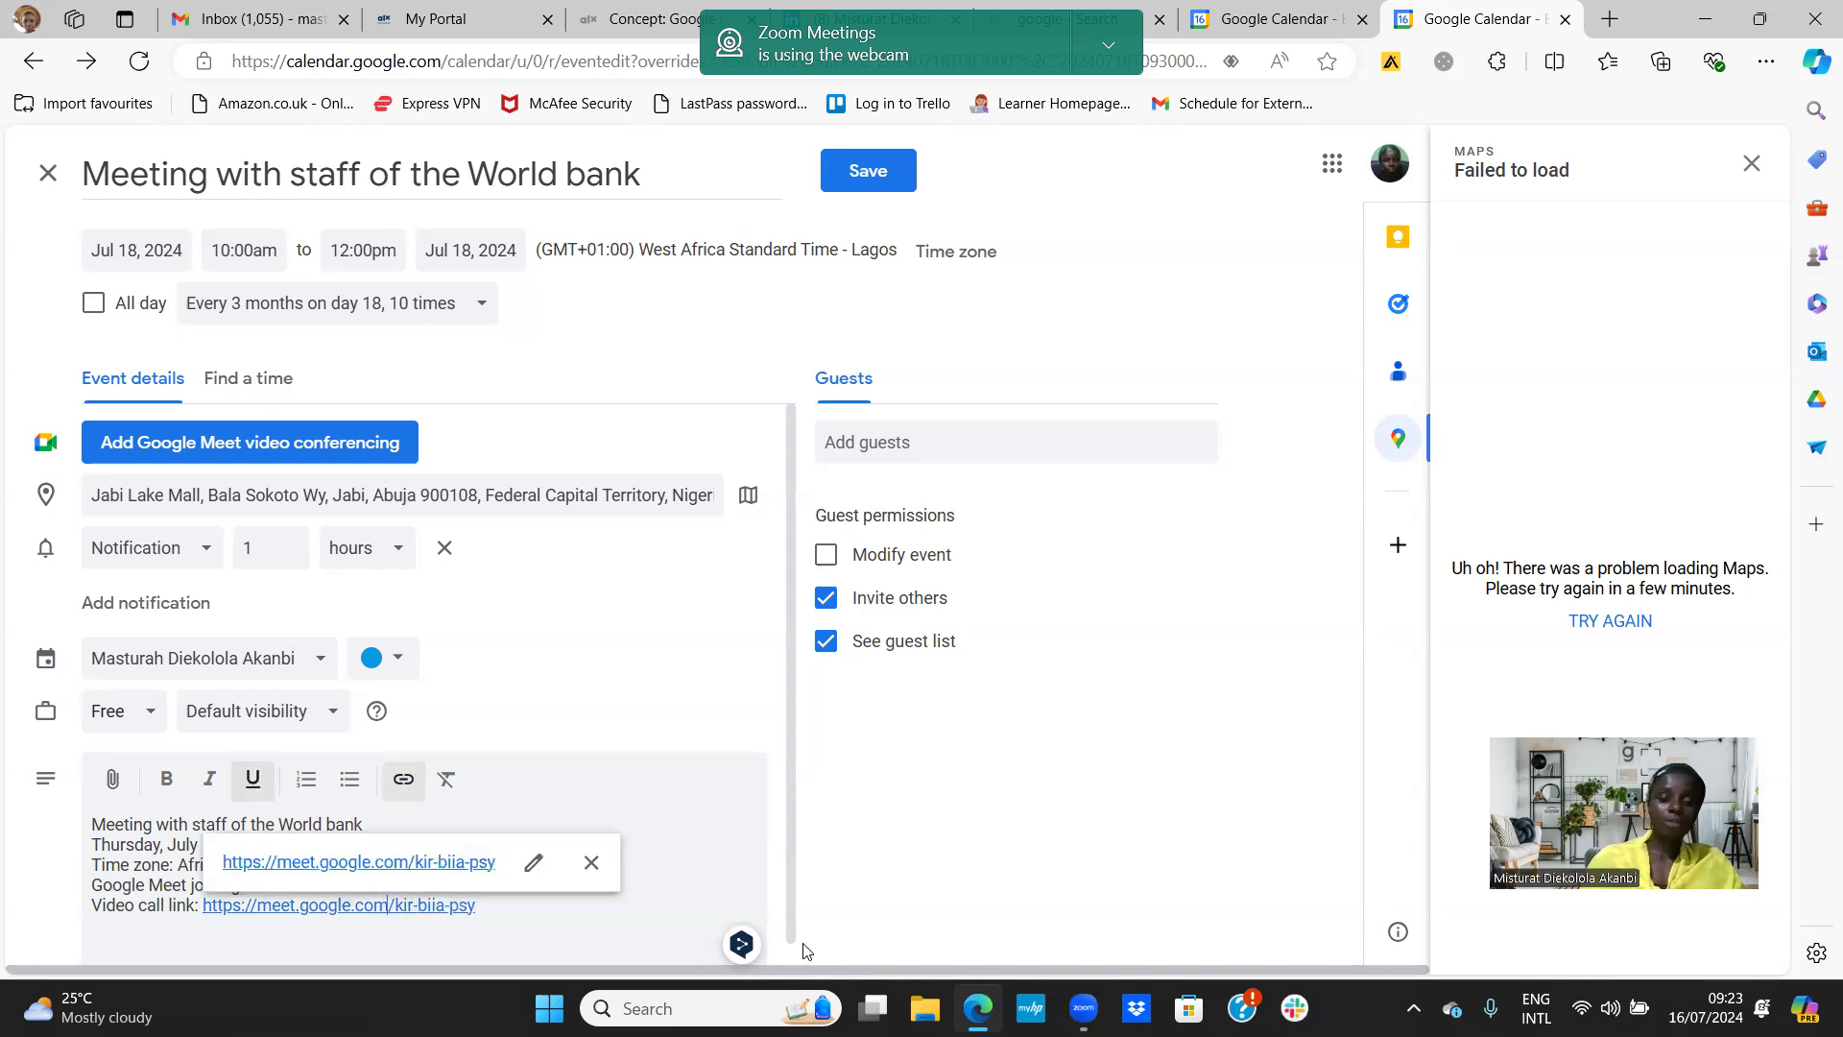
key(Return)
key(Return)
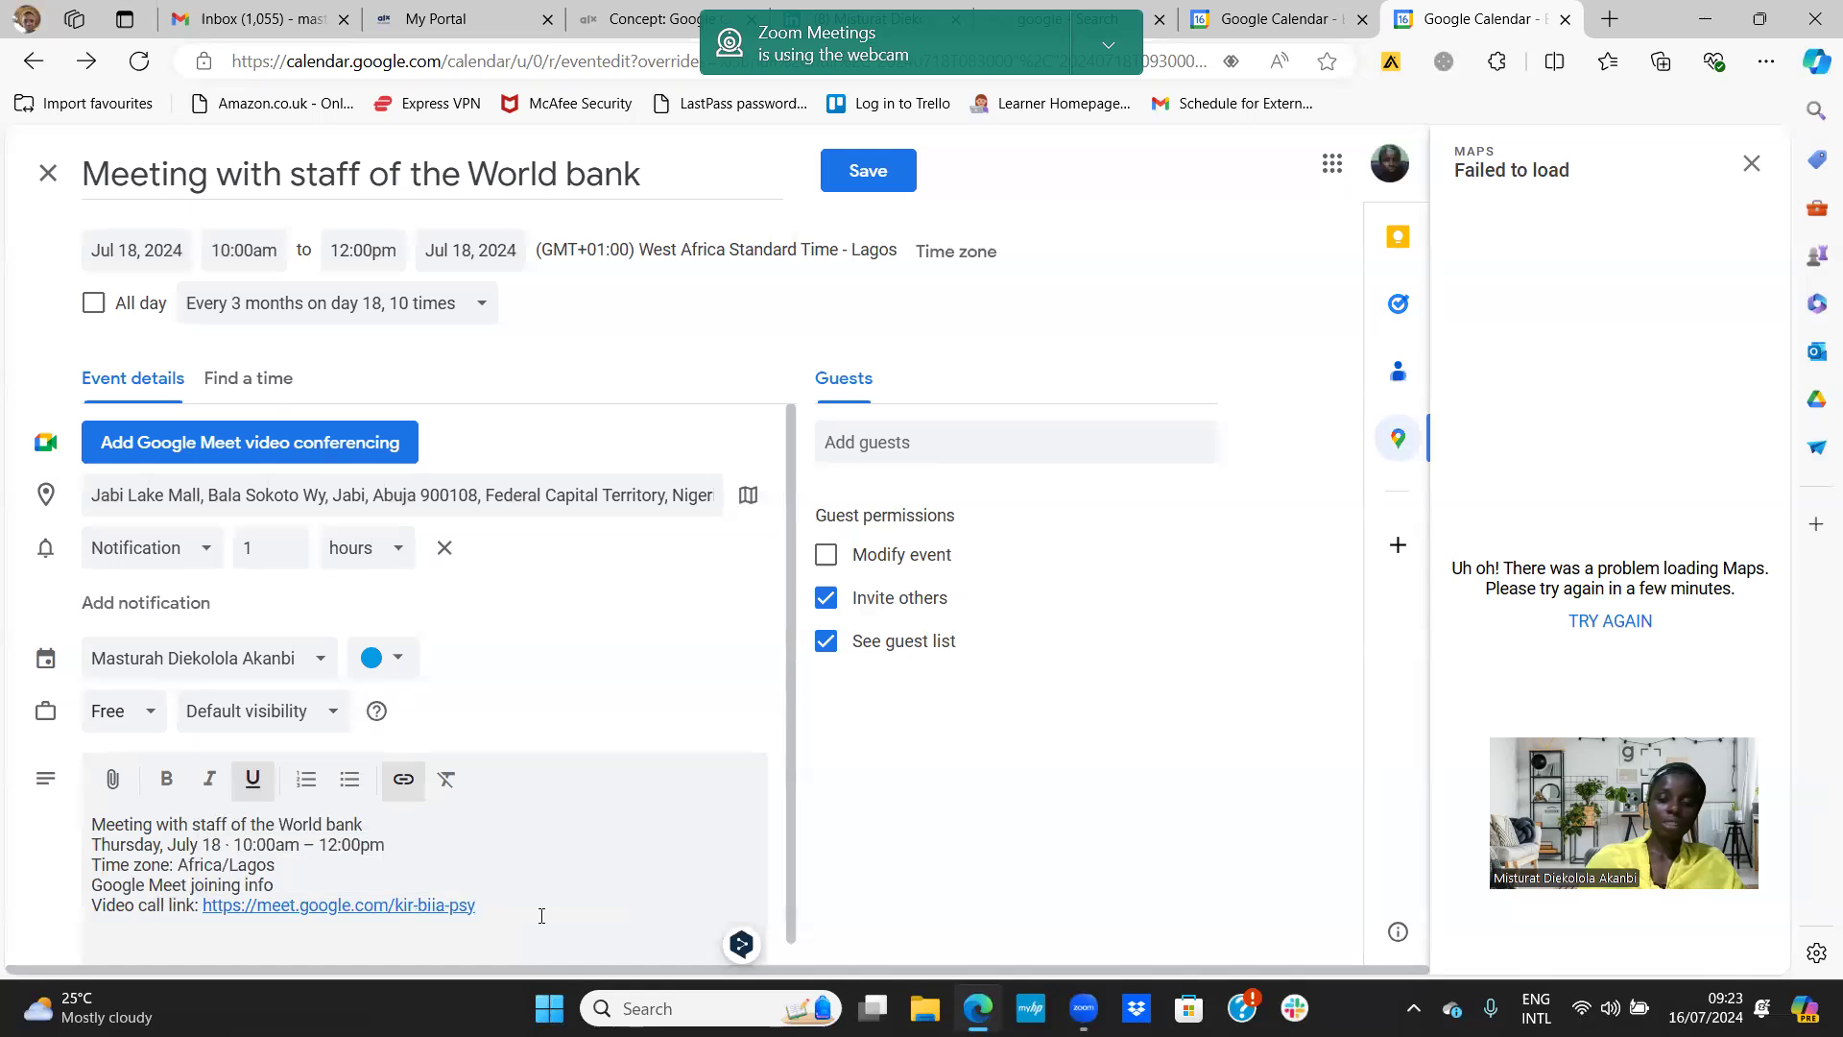
key(ctrl+v)
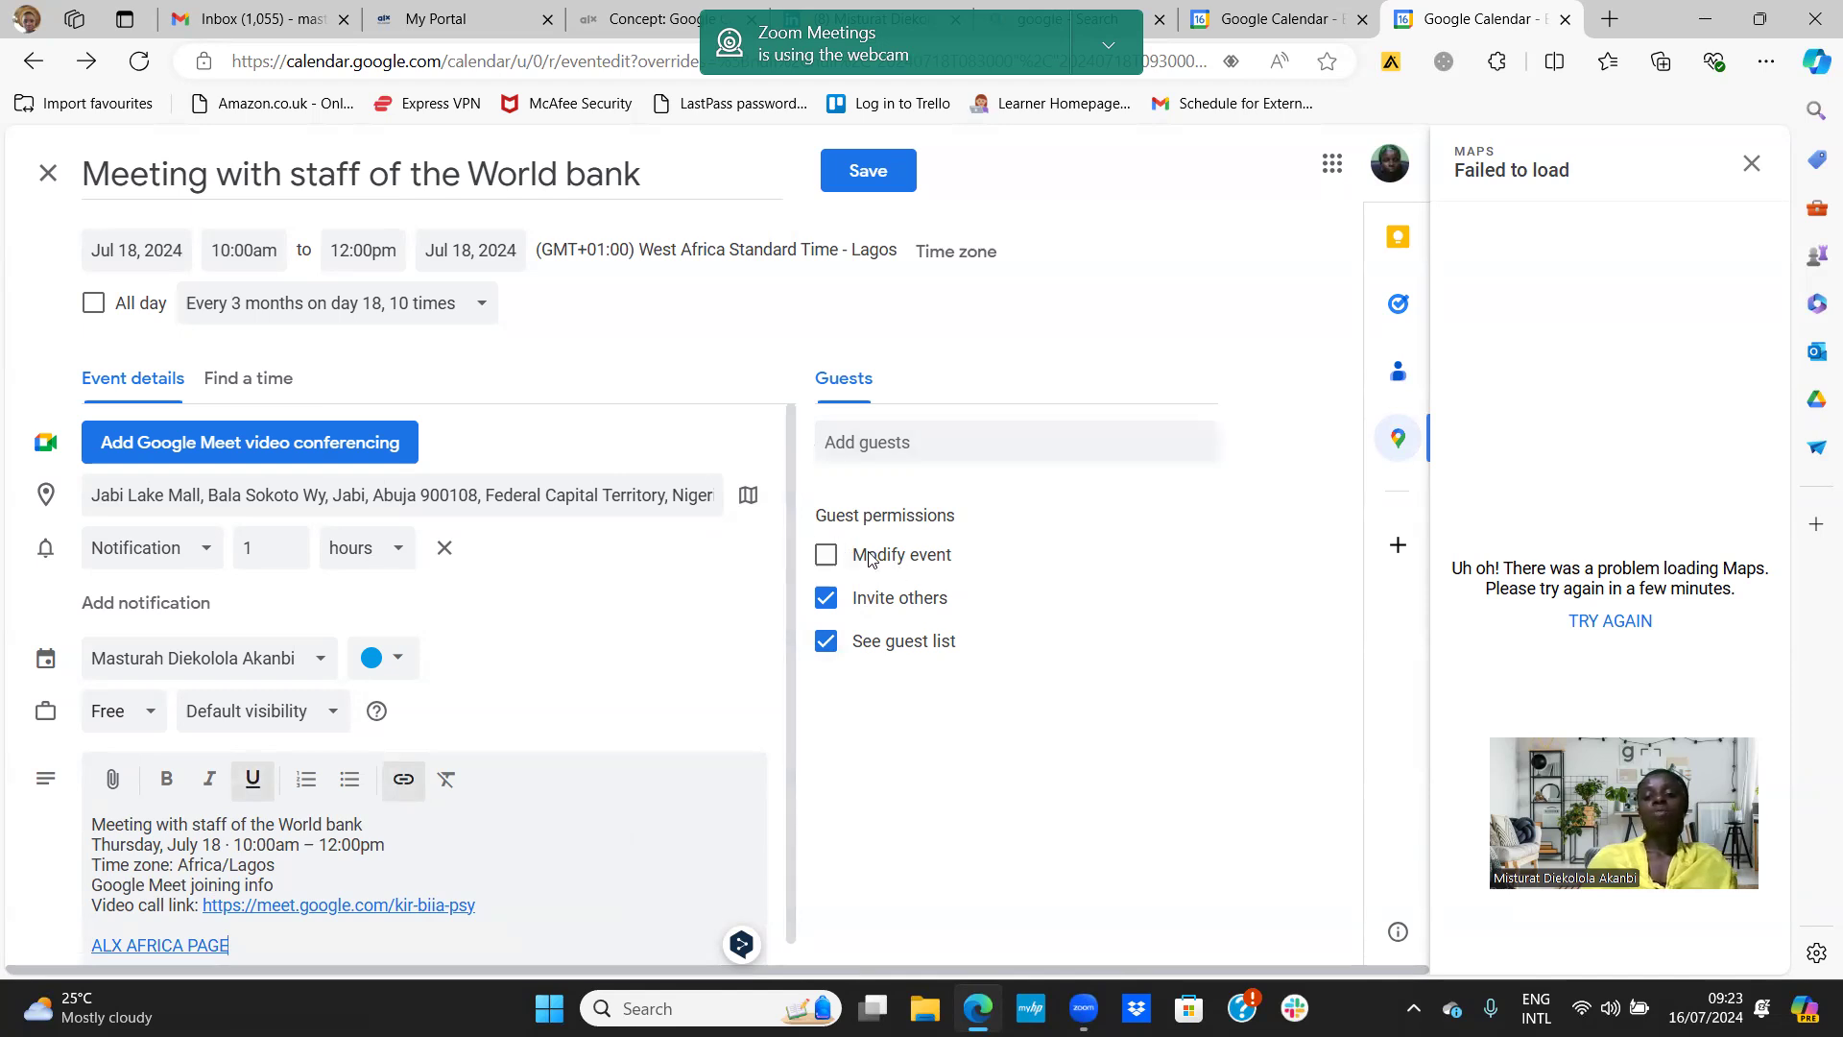
Turn the guests' Modify event permission on and off again, and save the event
click(828, 558)
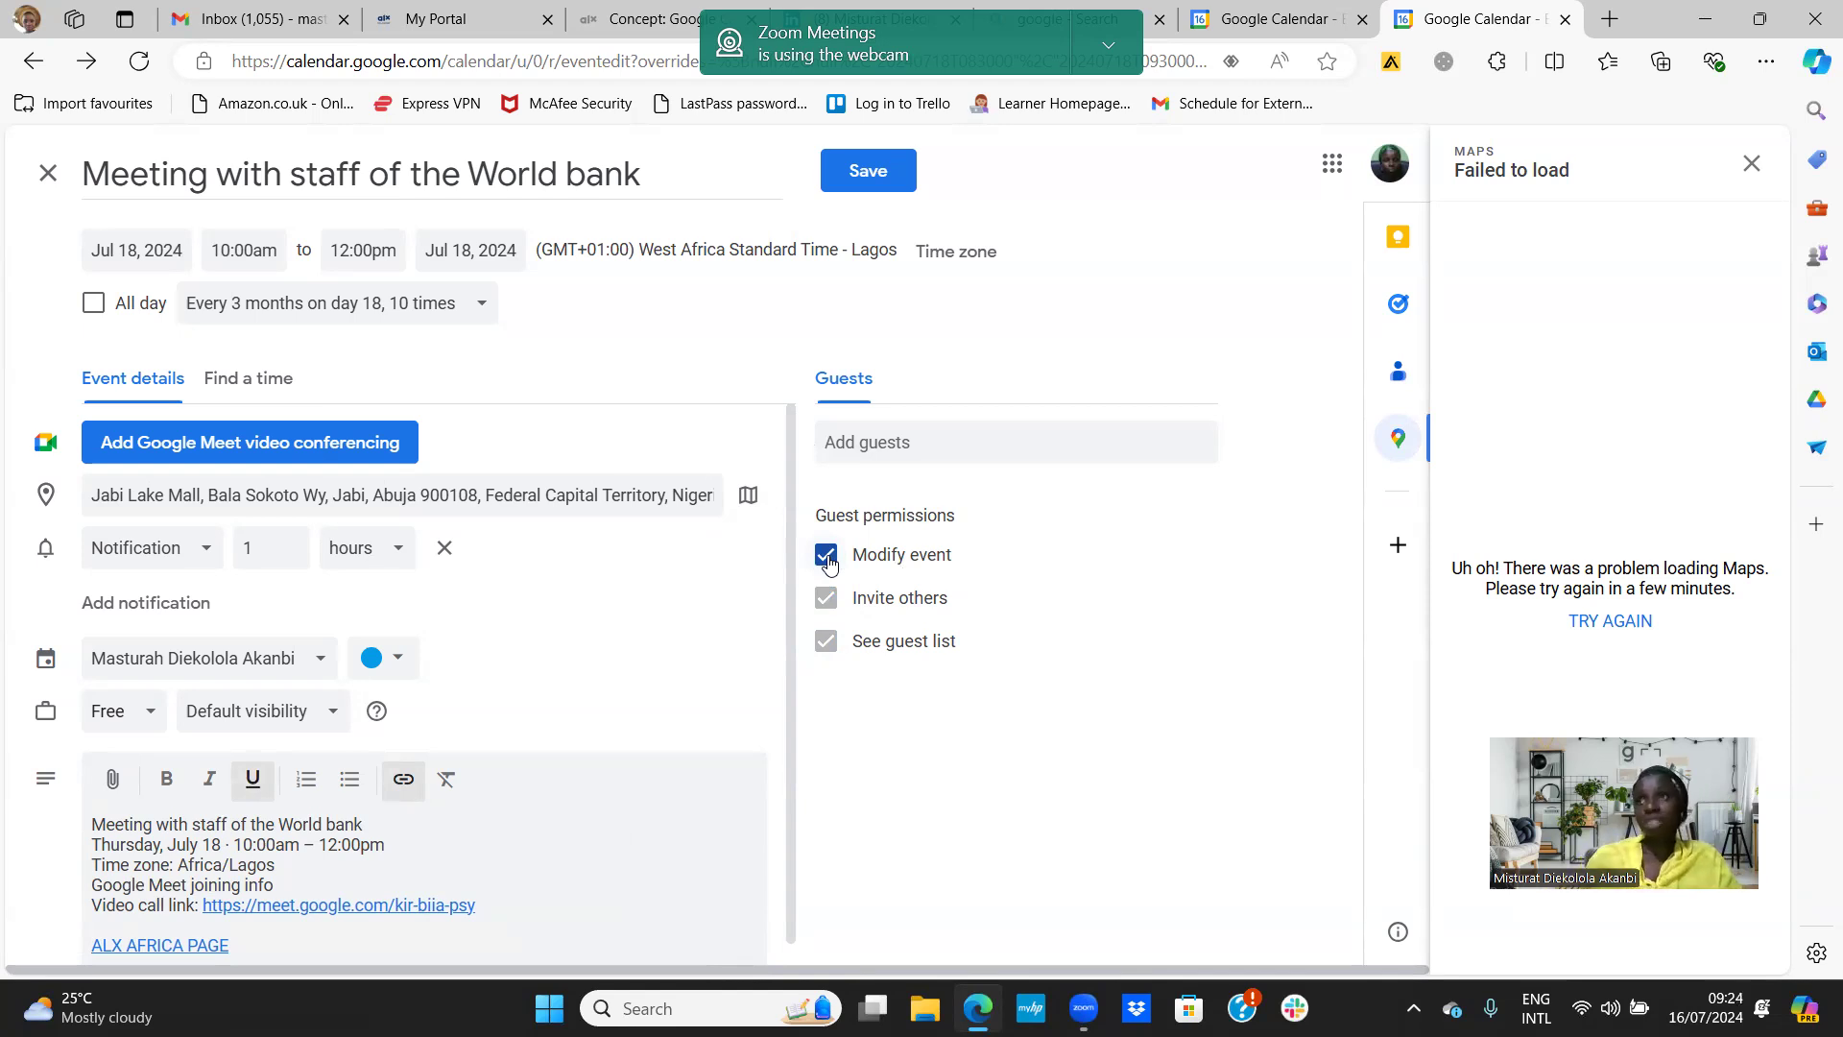
click(900, 557)
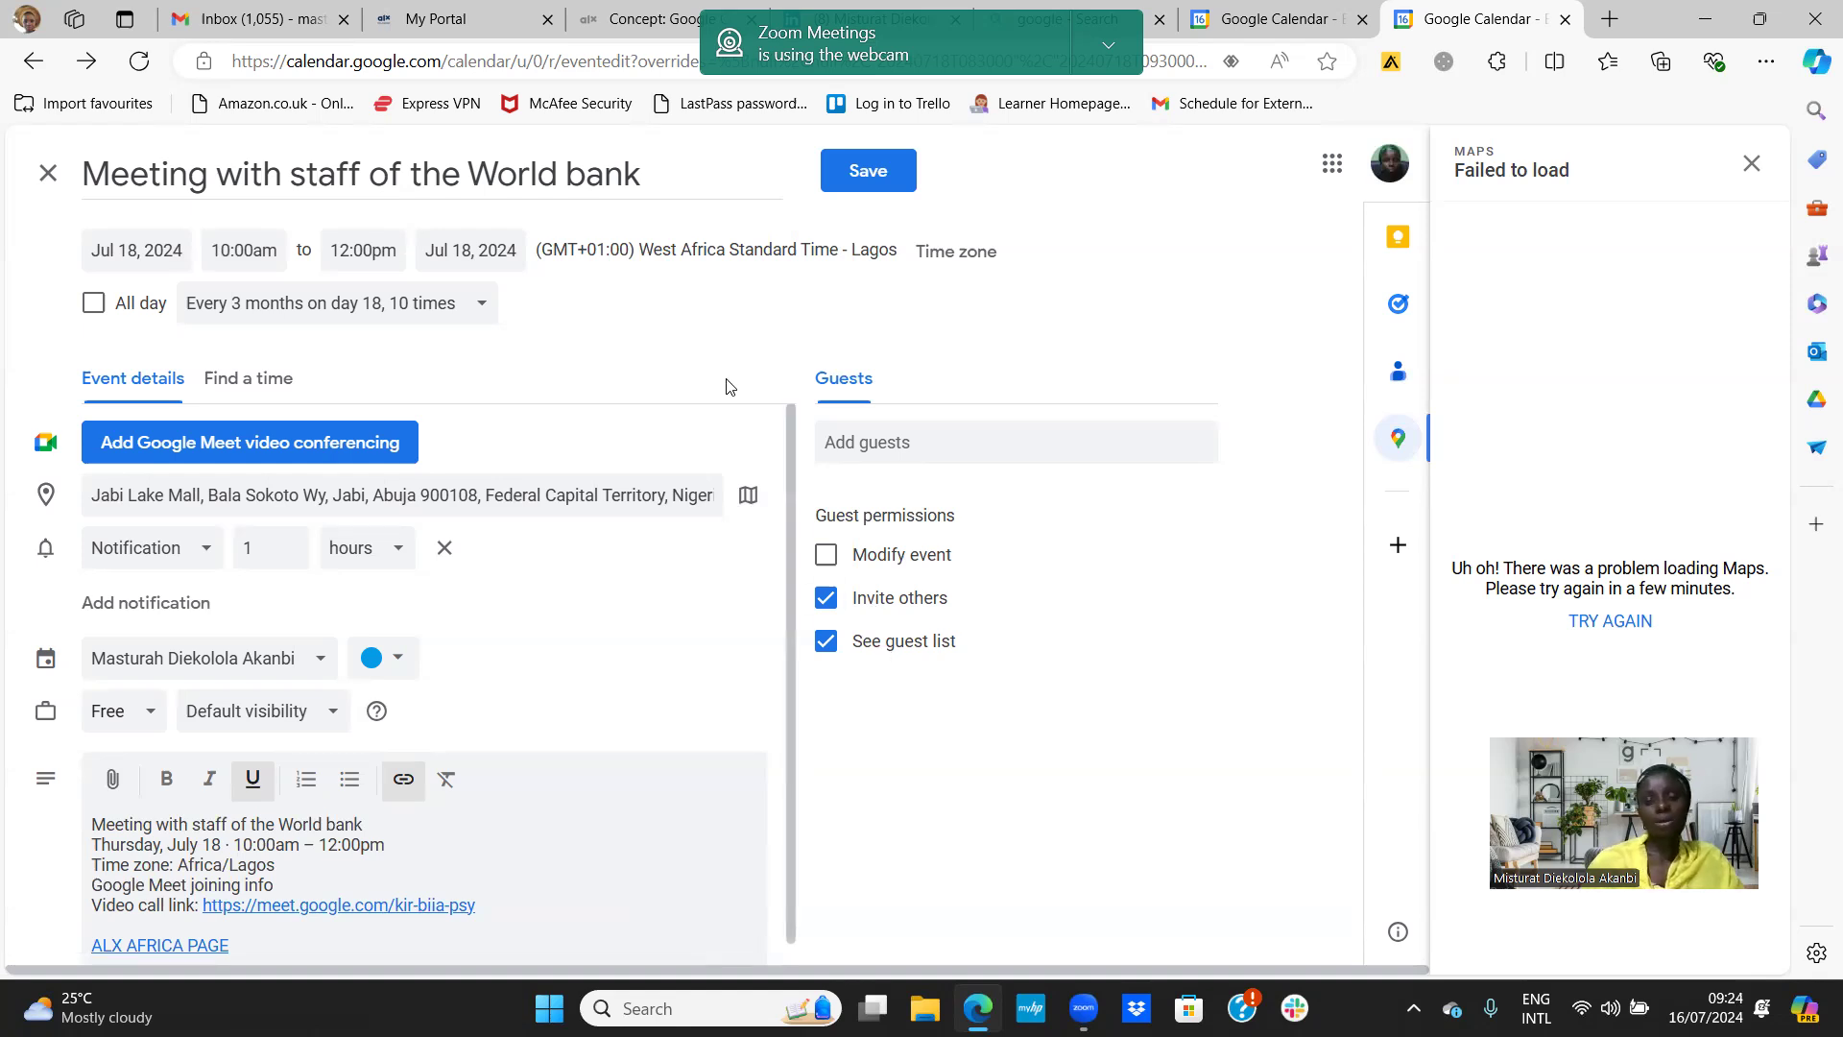
click(876, 180)
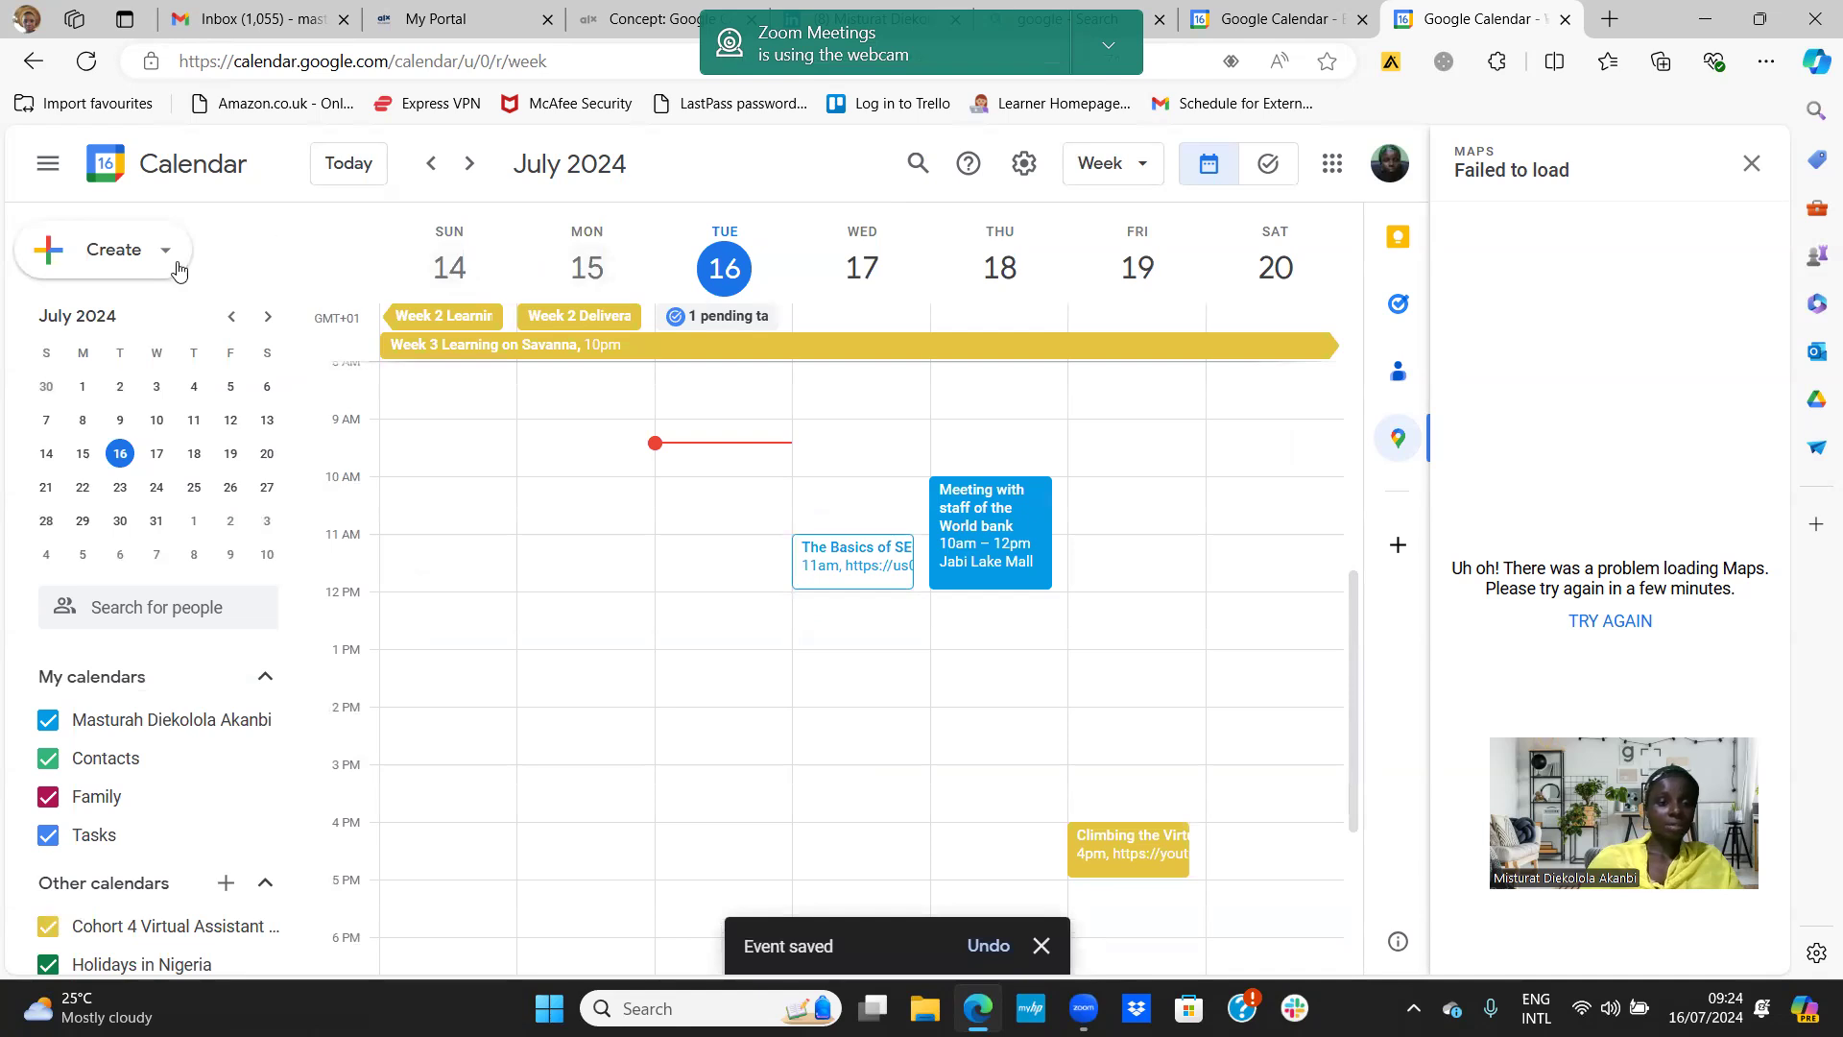
Look at the Task and Appointment schedule creation forms and close them without saving
click(126, 249)
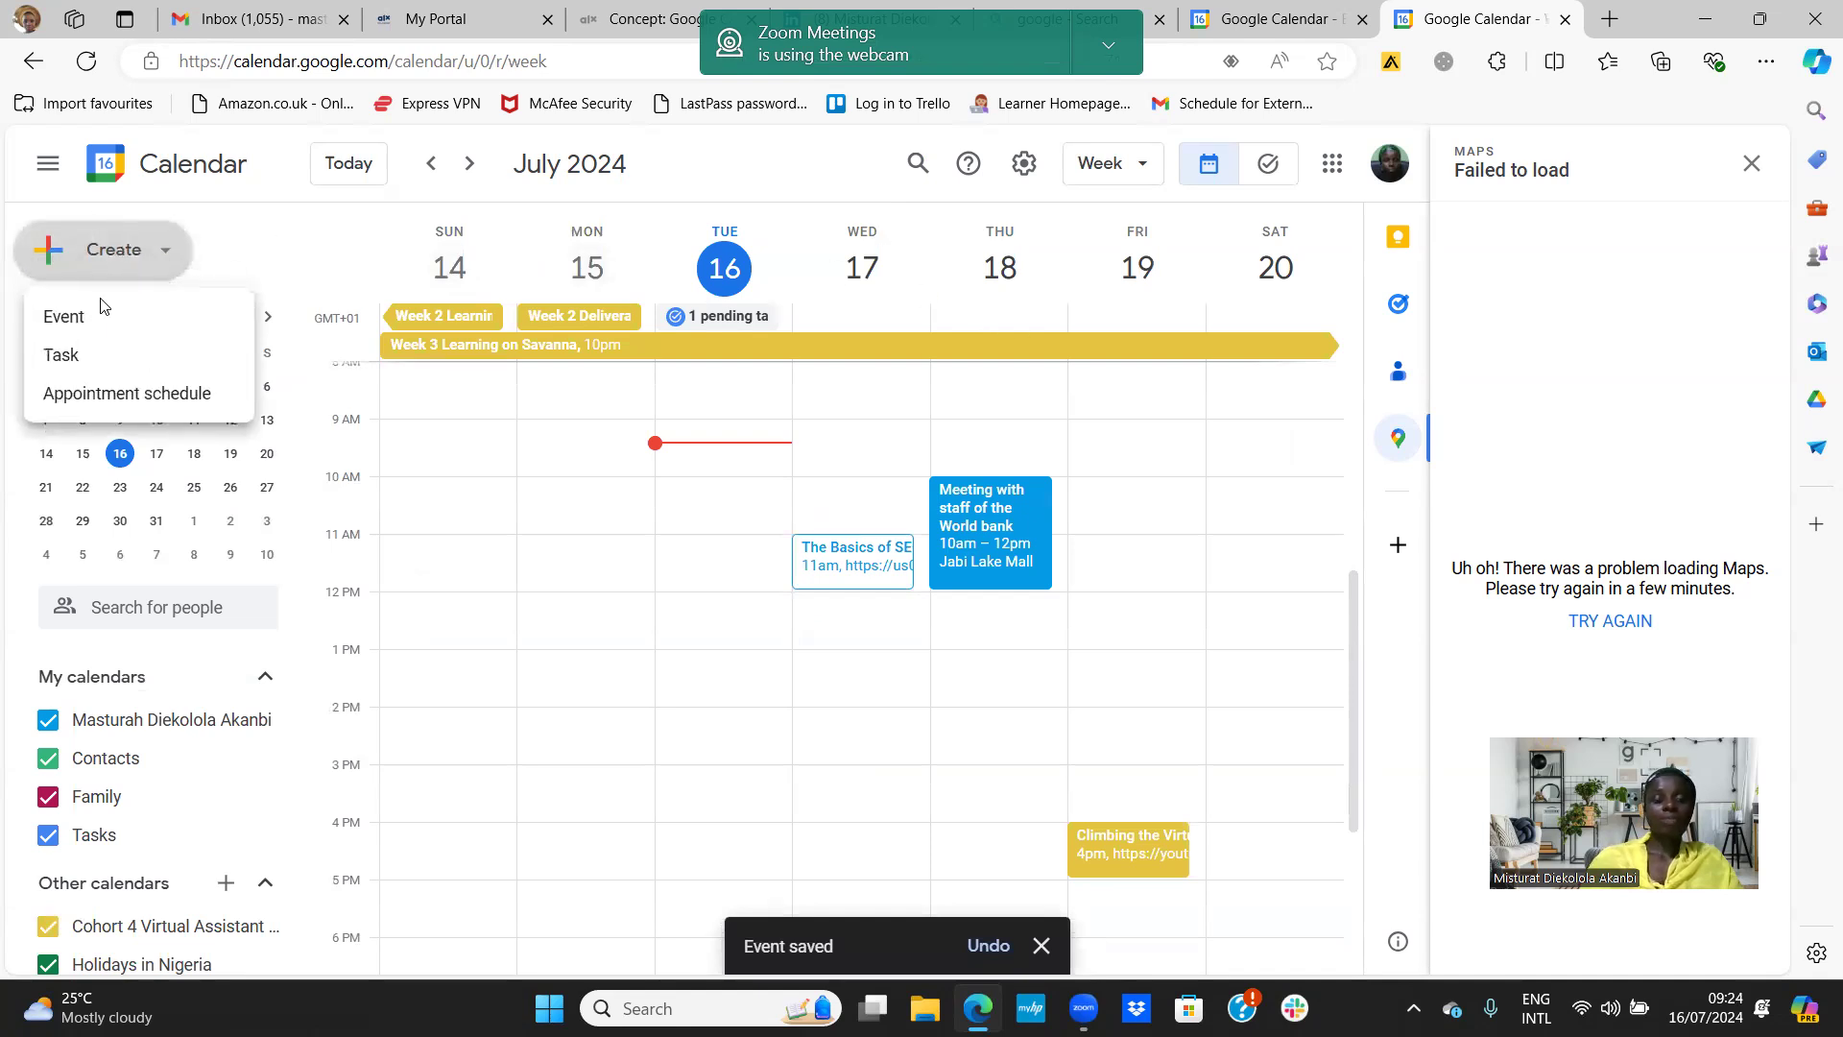
click(94, 354)
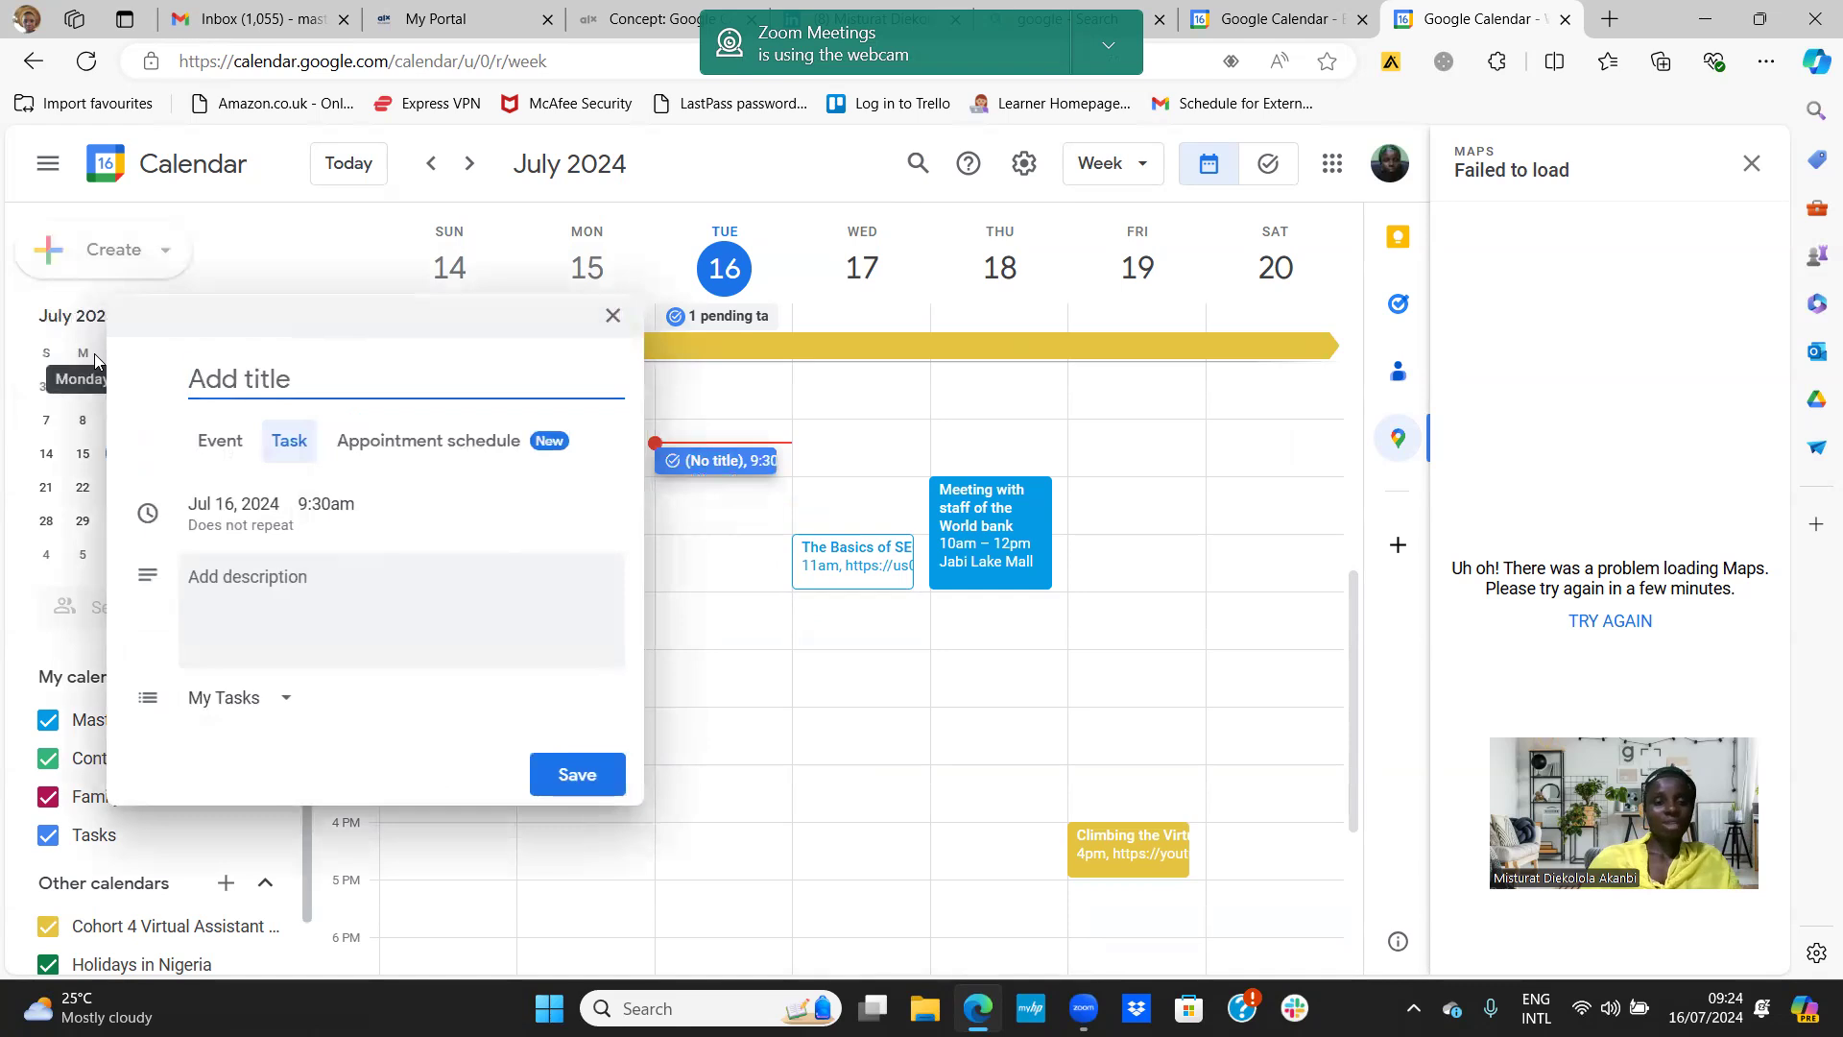
click(380, 448)
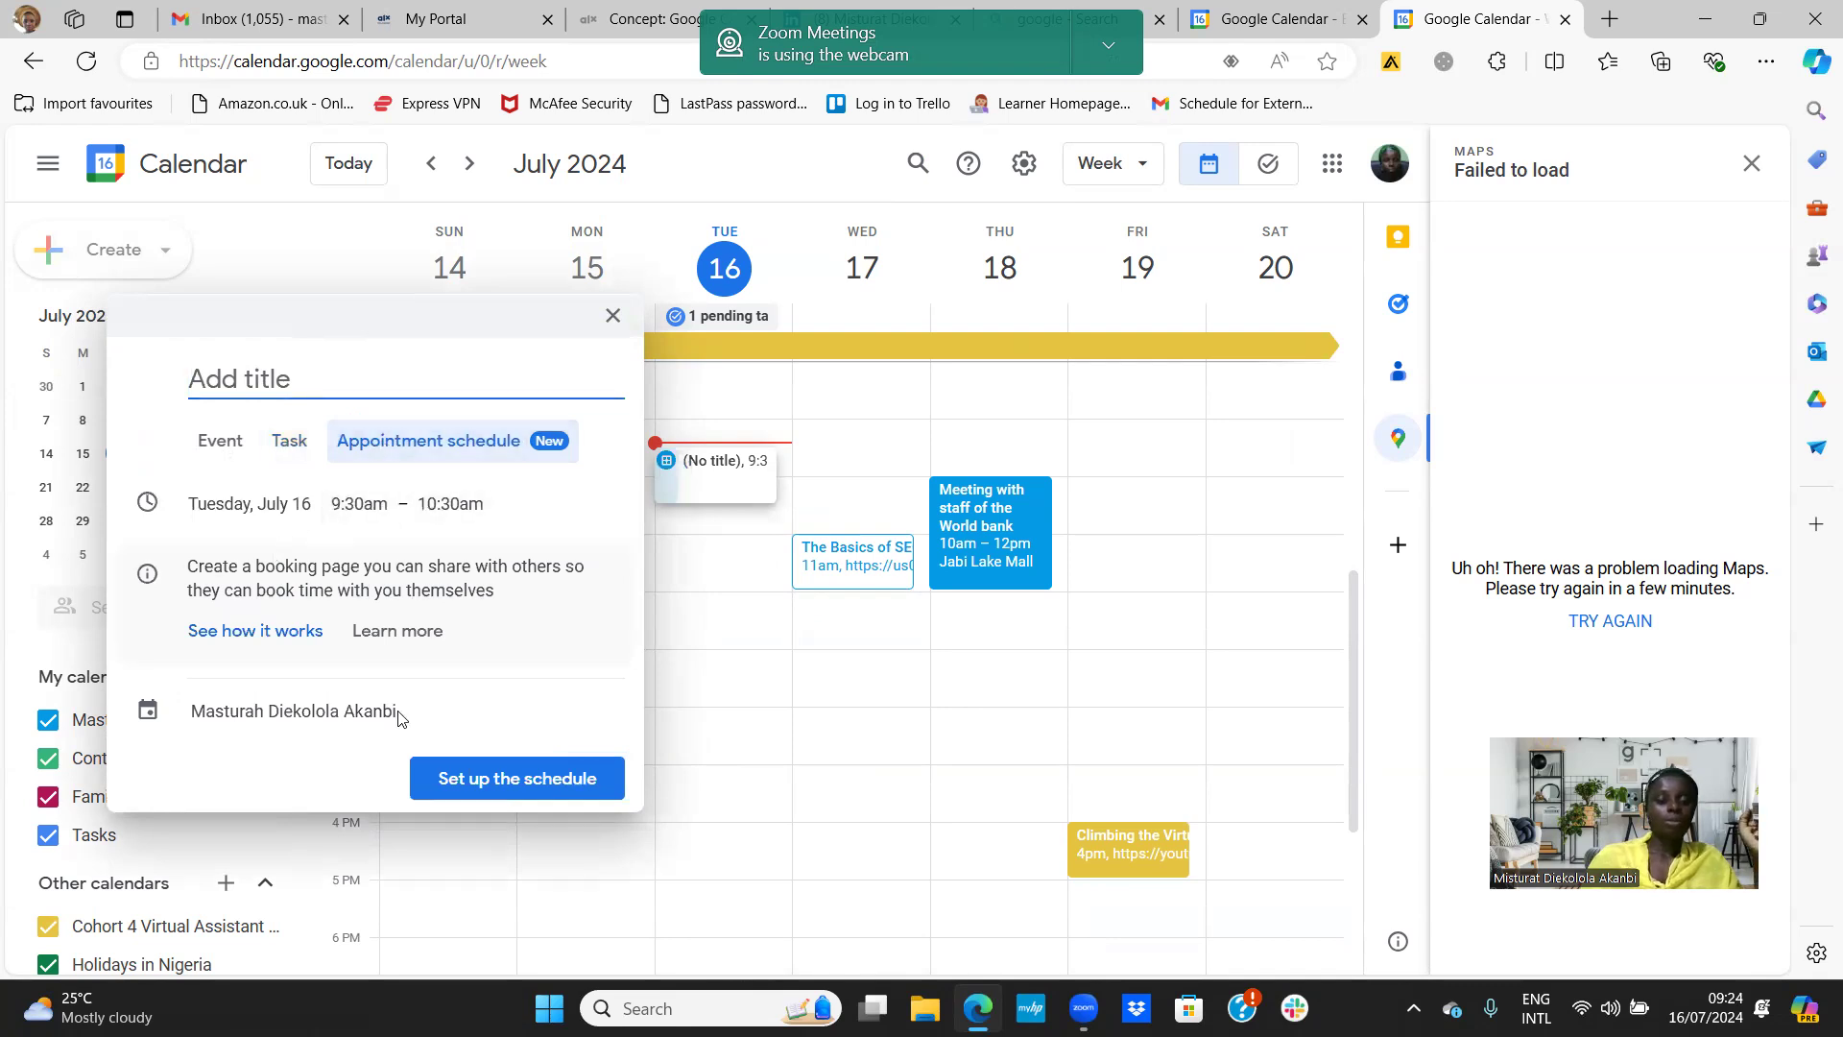
click(615, 317)
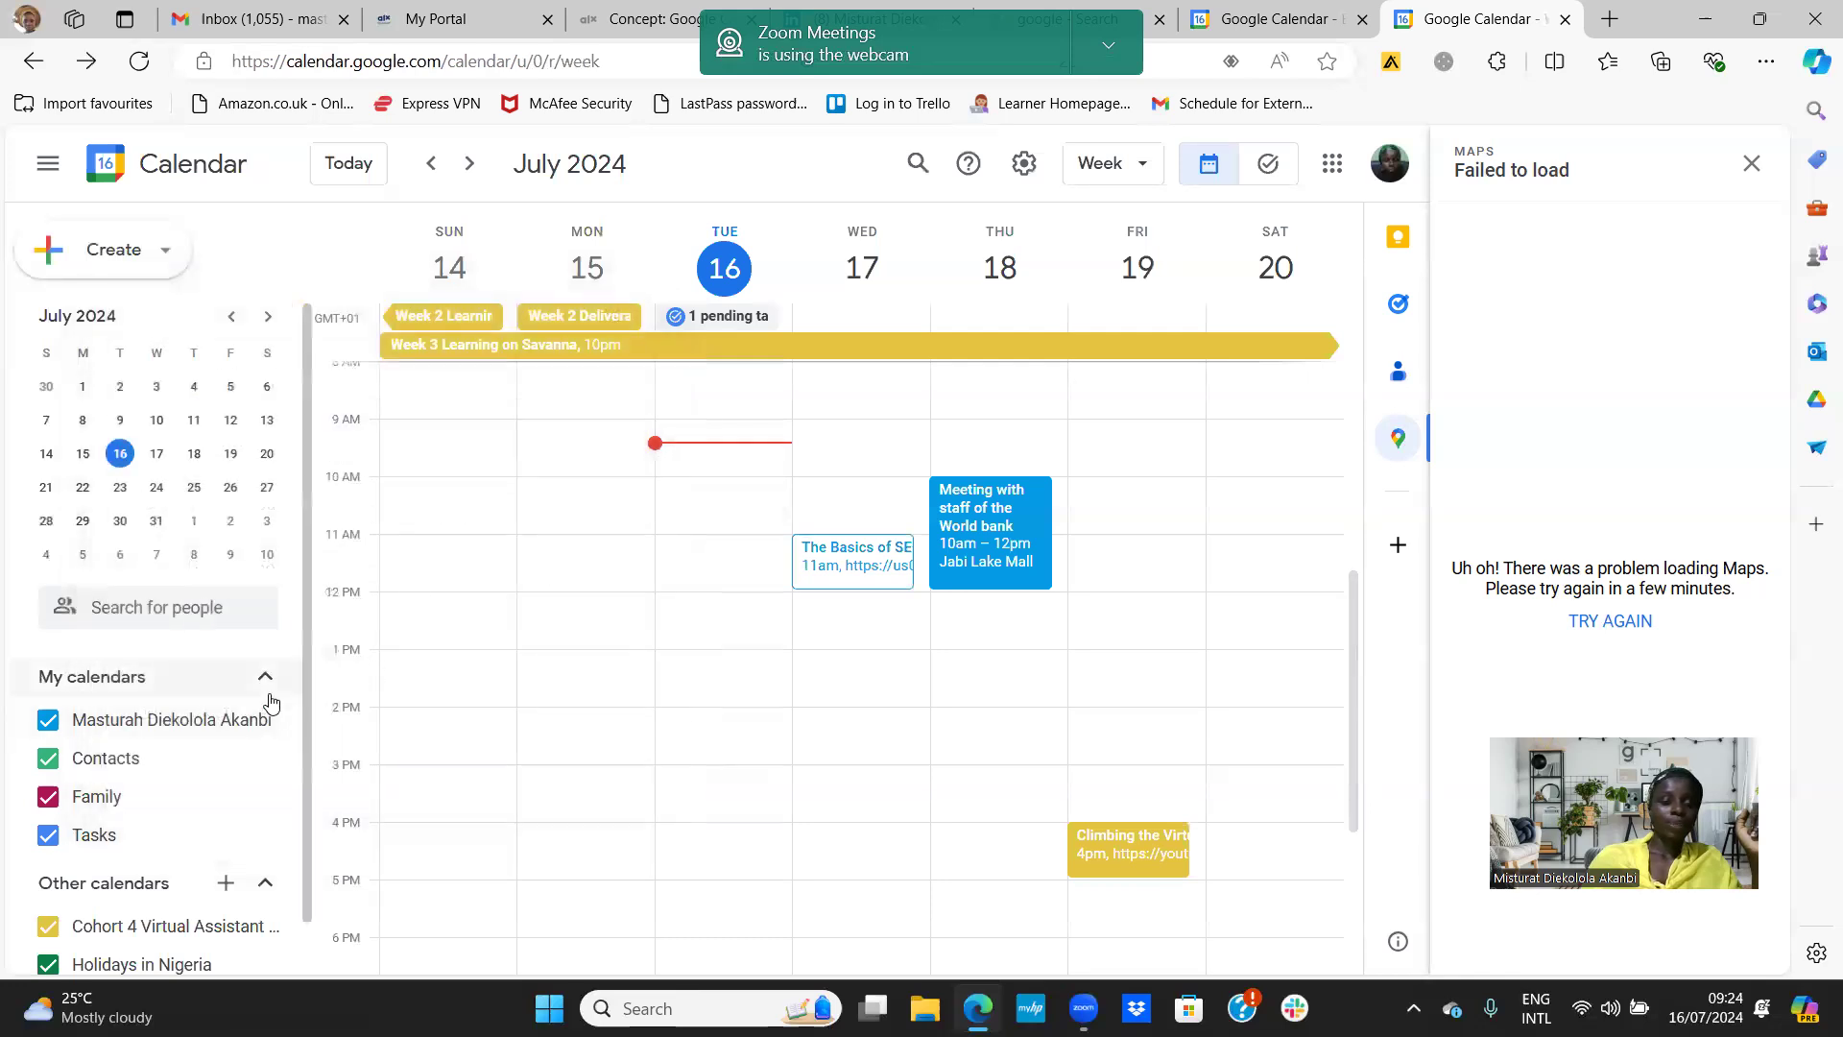